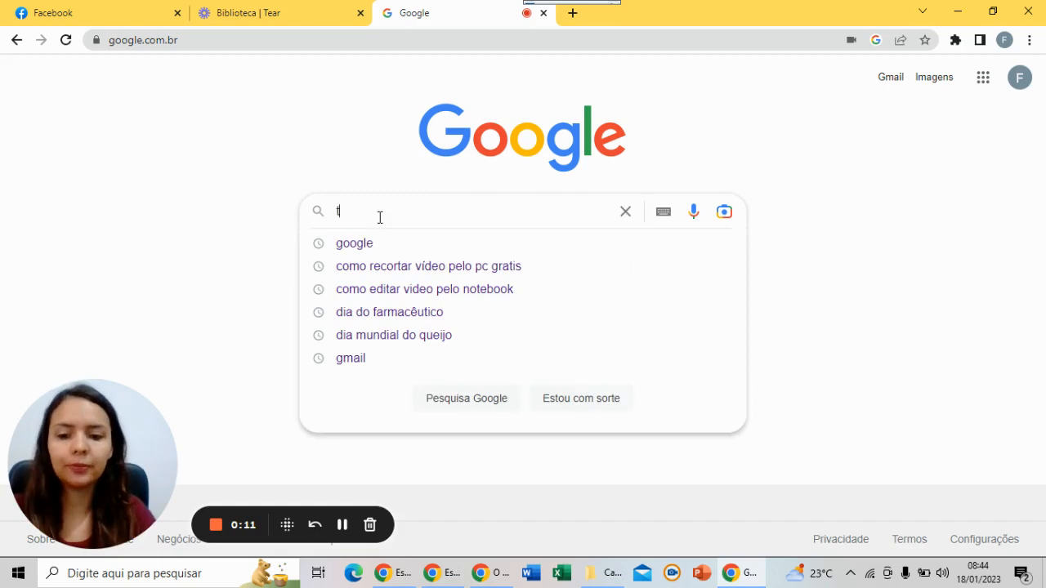
Search Google for 'trello' and open the official Trello site in Portuguese
text(o)
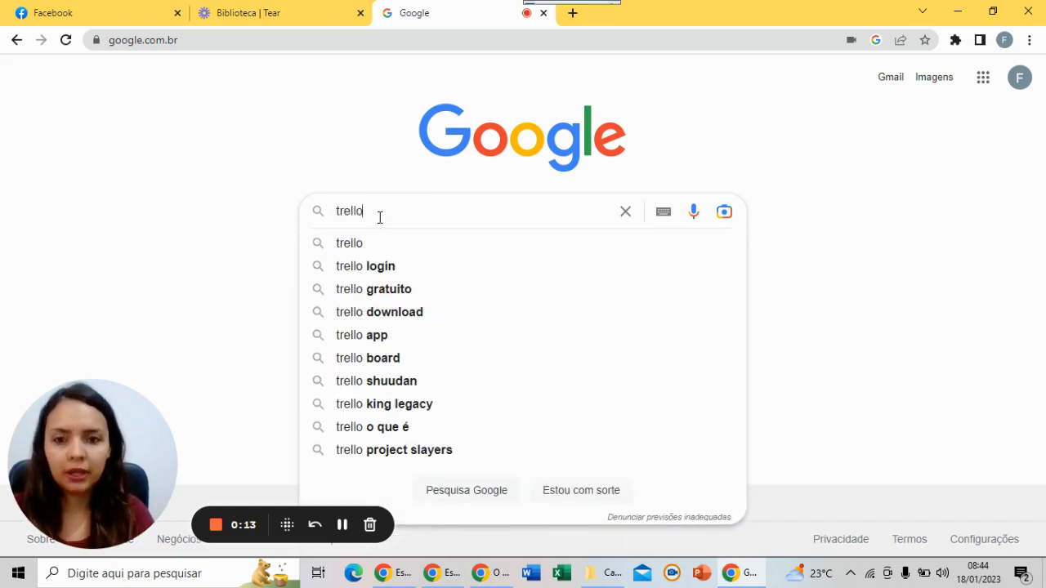
key(Return)
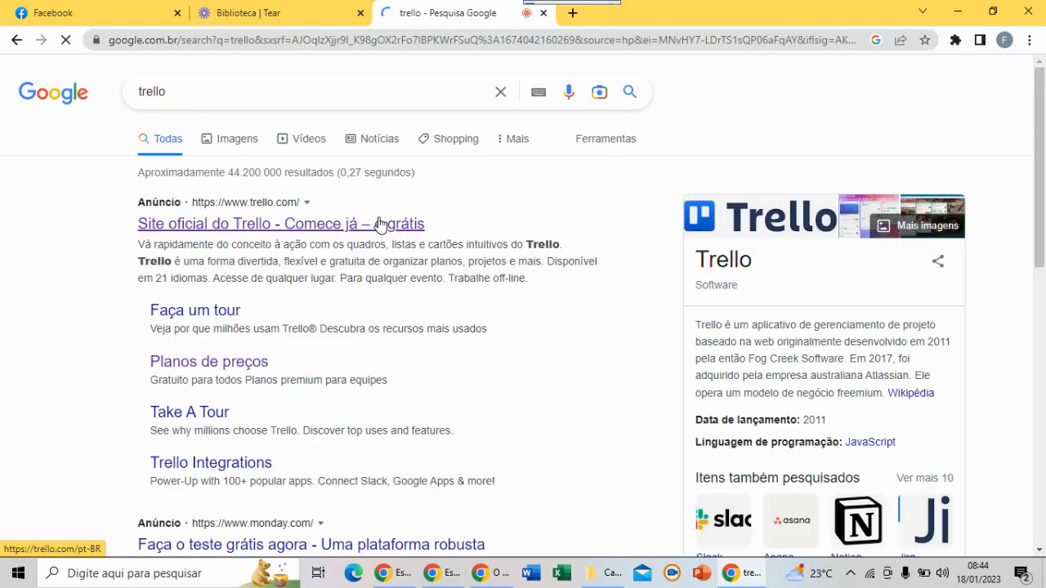
scroll(439, 274, down, 3)
scroll(313, 357, down, 1)
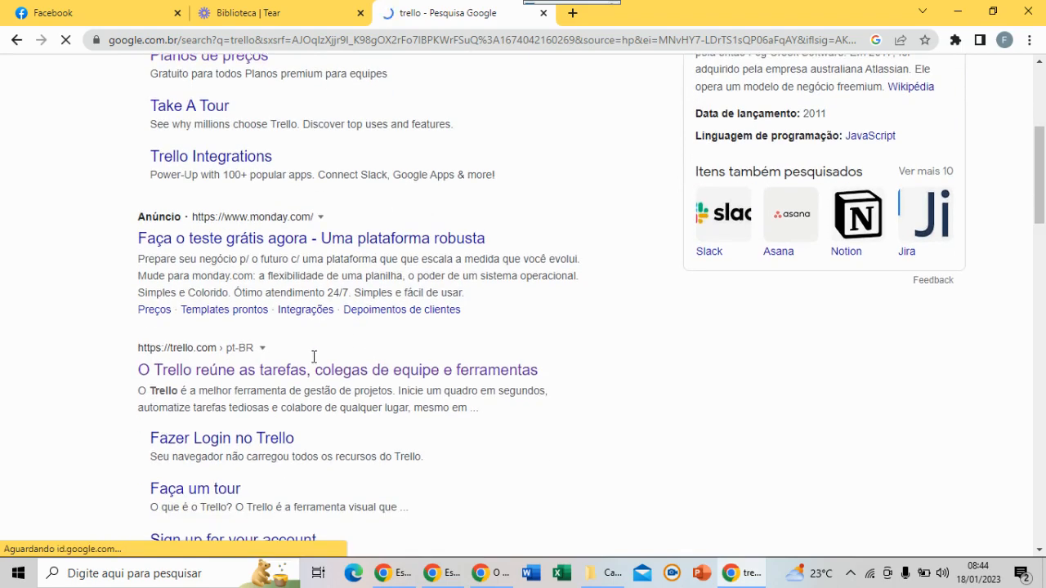
click(311, 382)
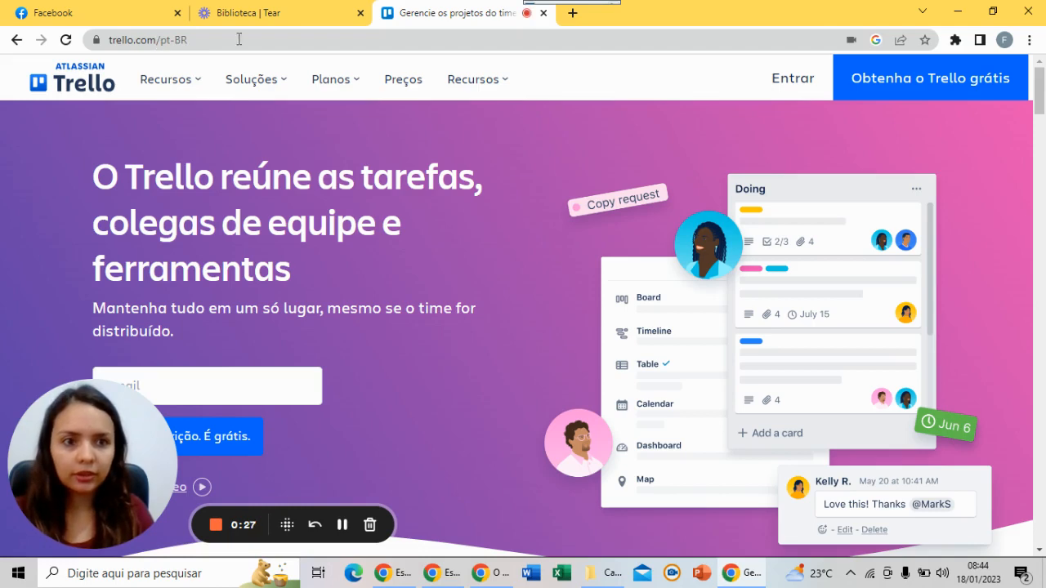
Start the free Trello signup and submit the account e-mail, correcting a typo first
click(915, 79)
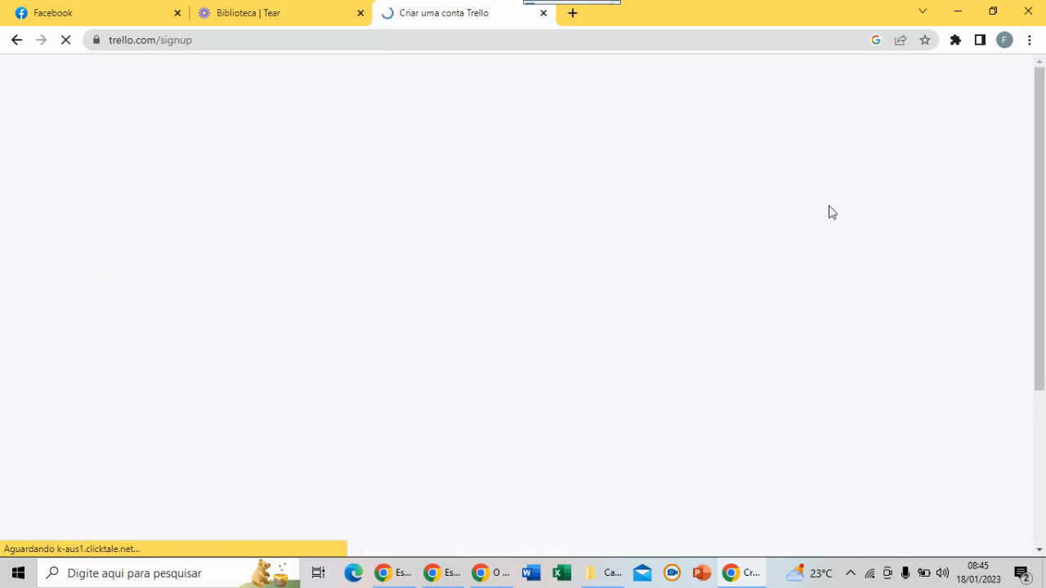
click(461, 229)
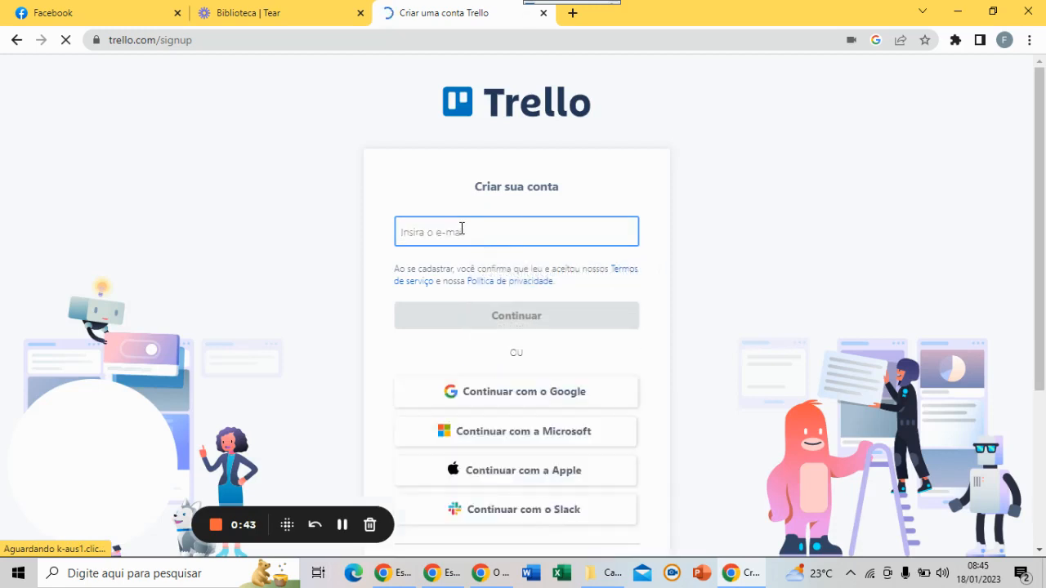
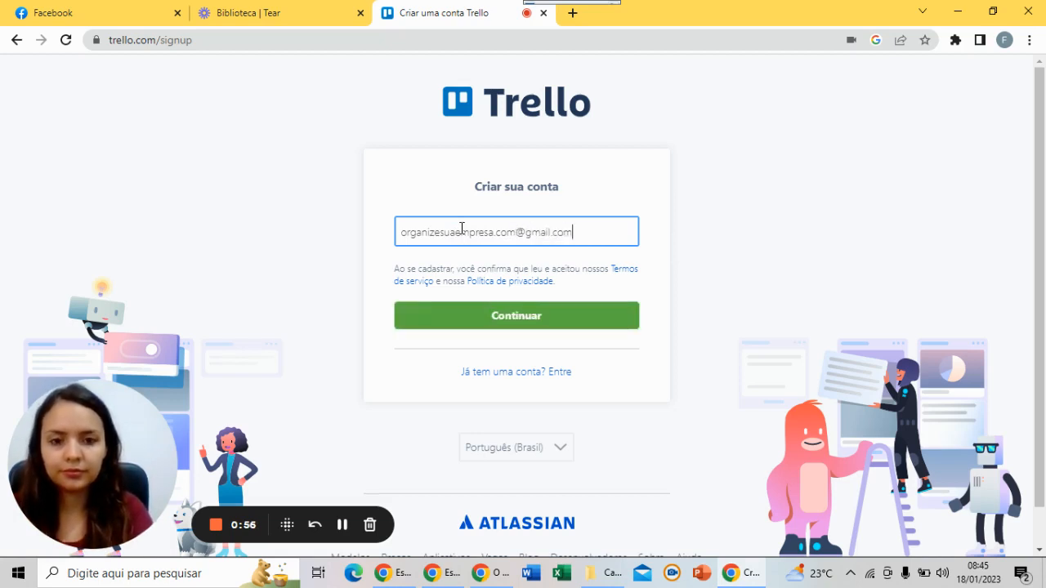
click(525, 315)
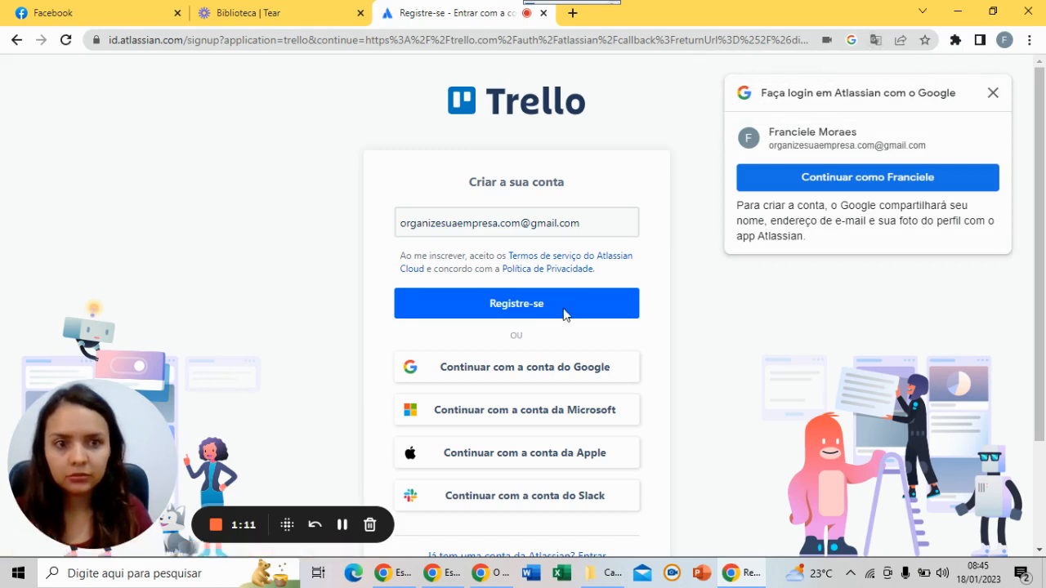
Register the new account with Registre-se, then open a fresh browser tab
click(563, 313)
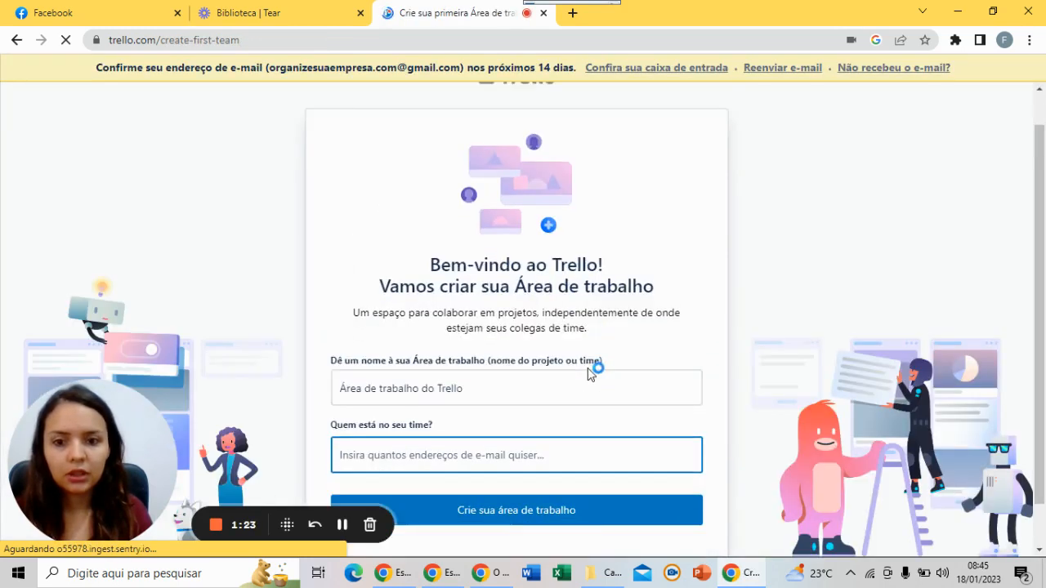
scroll(592, 374, up, 1)
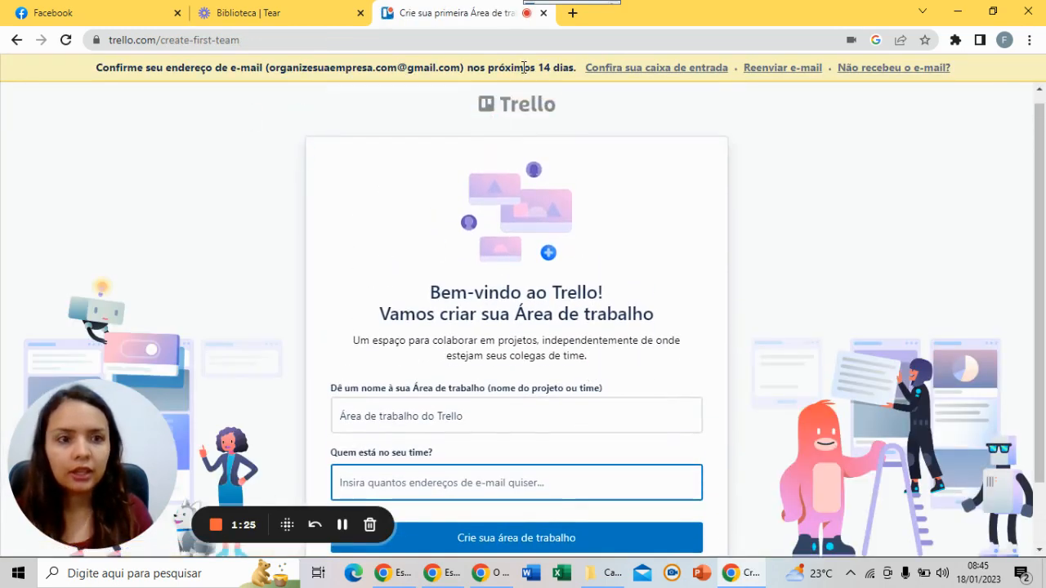
click(572, 14)
Open Gmail and confirm the address from the 'Confirmar meu e-mail no Trello' message
text(gmail)
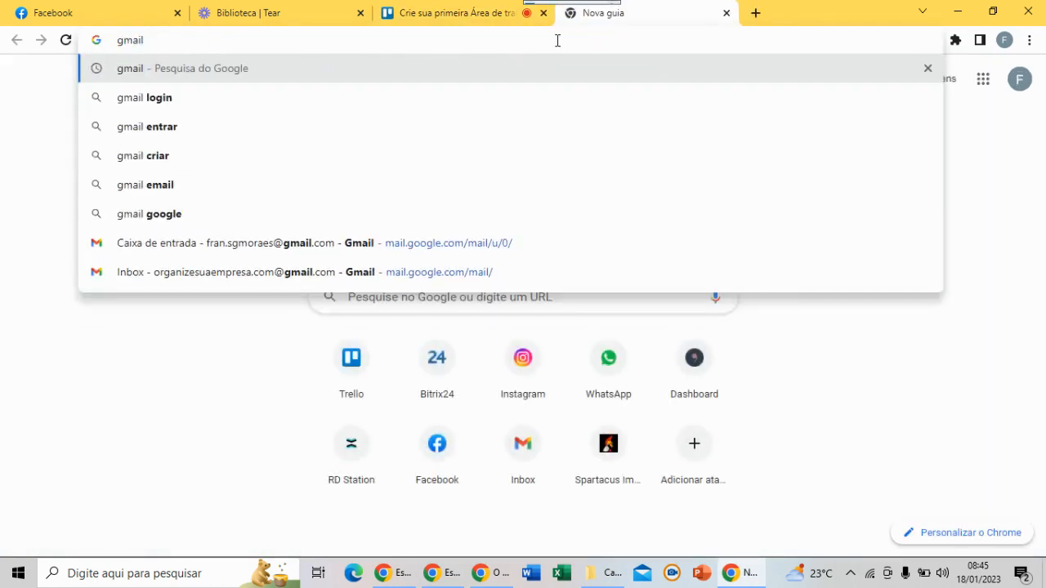
key(Return)
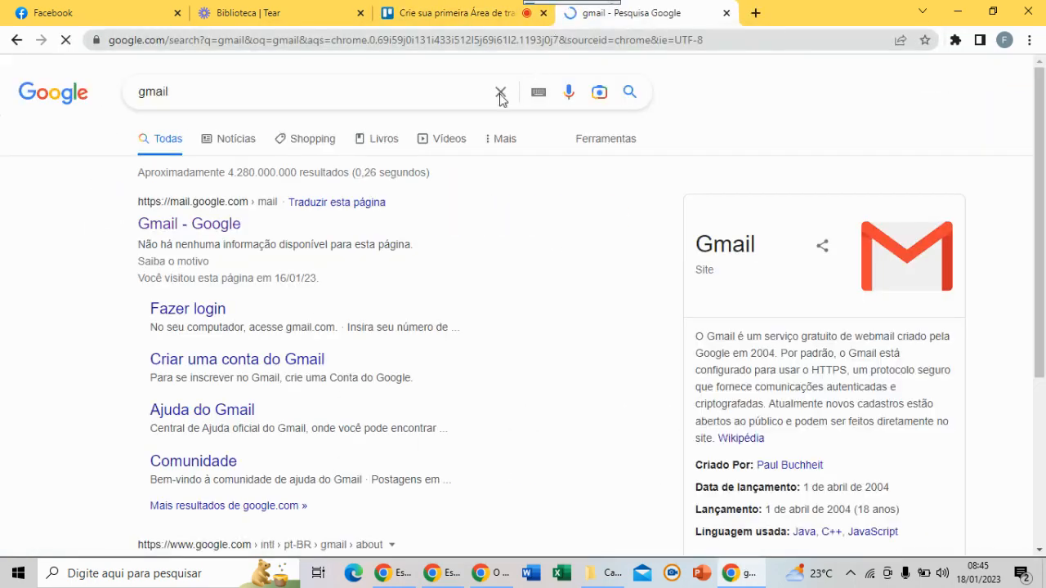
click(237, 233)
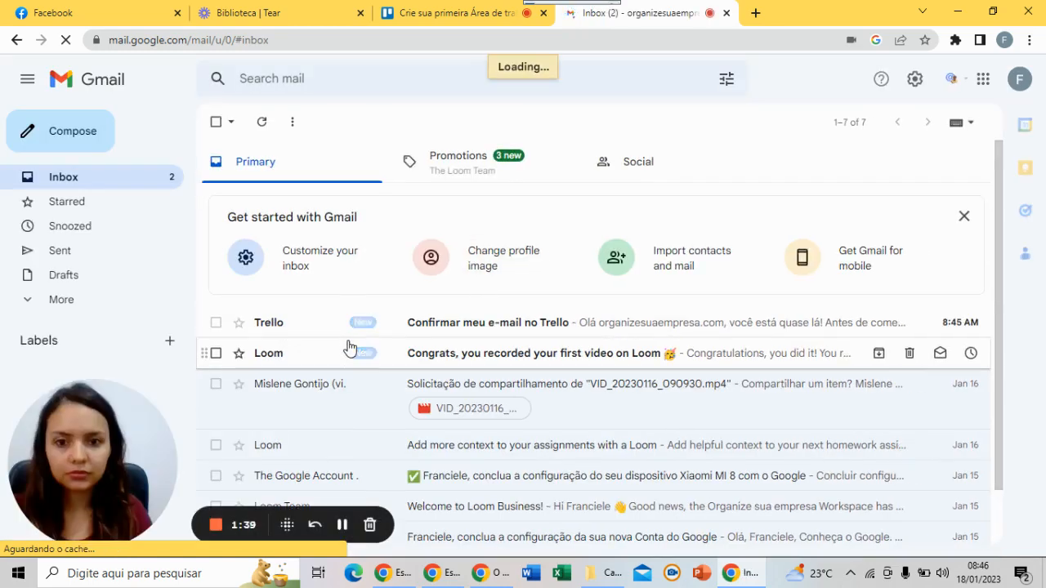
click(287, 328)
scroll(672, 460, down, 3)
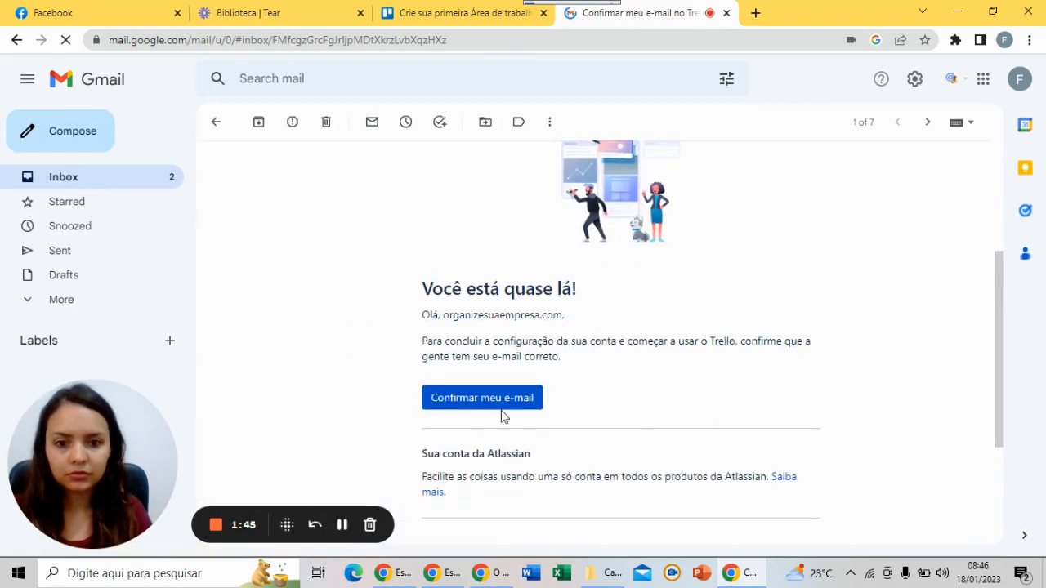
click(502, 406)
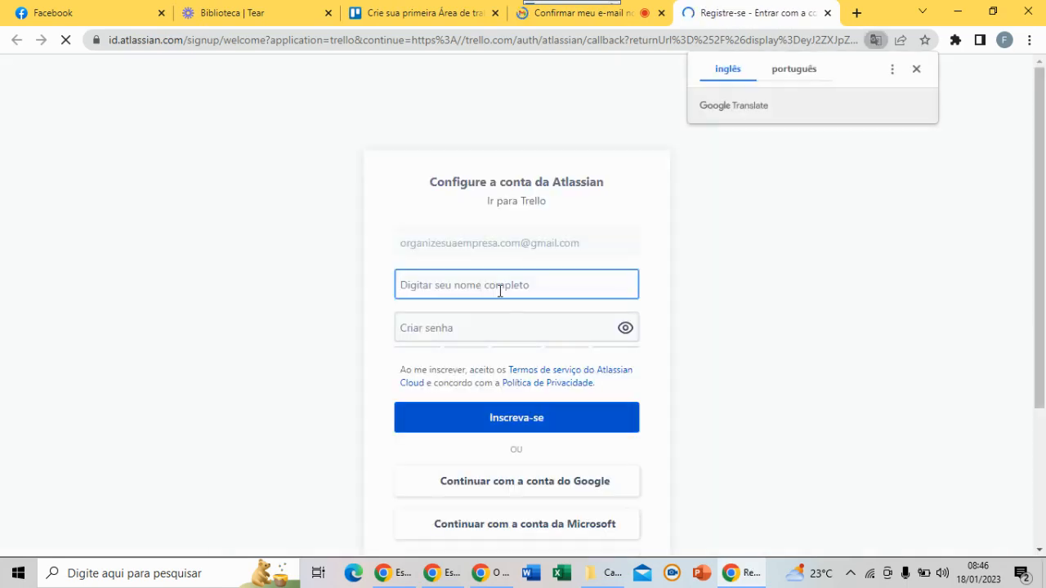
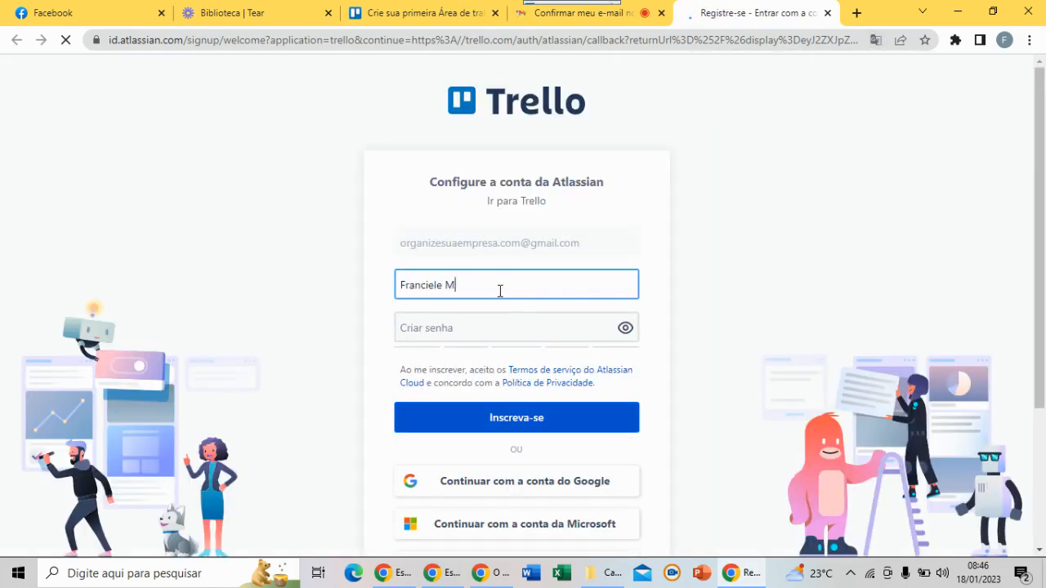
Submit the setup form with the full name and a password, then close the old workspace tab
click(472, 329)
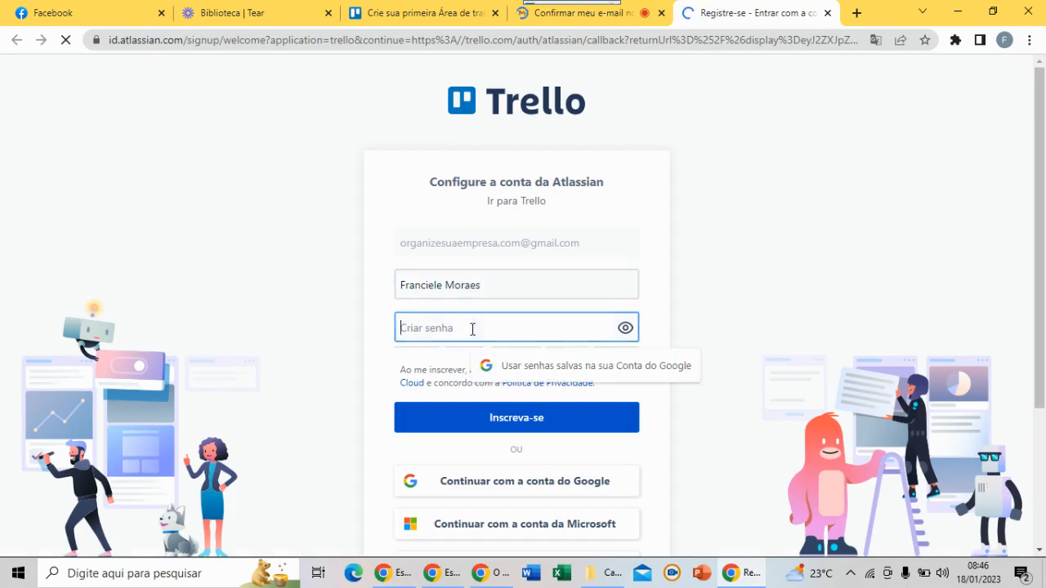
text(••••••••)
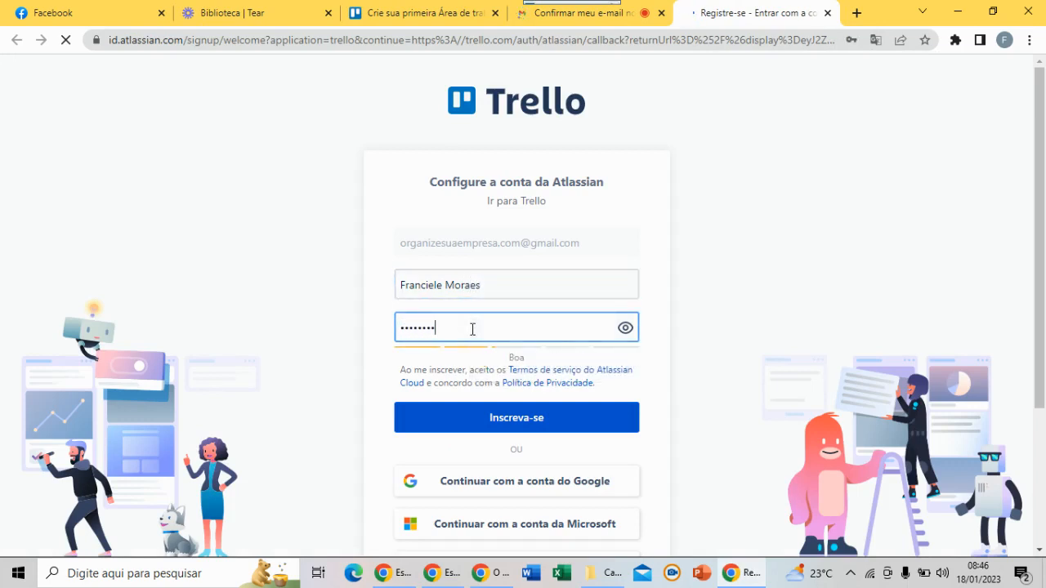
click(527, 418)
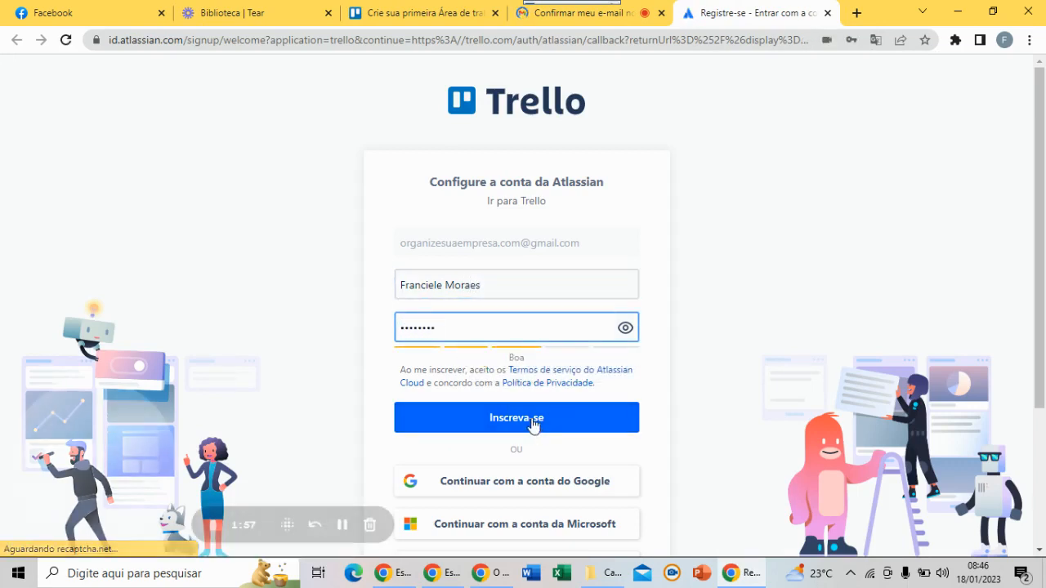
click(620, 419)
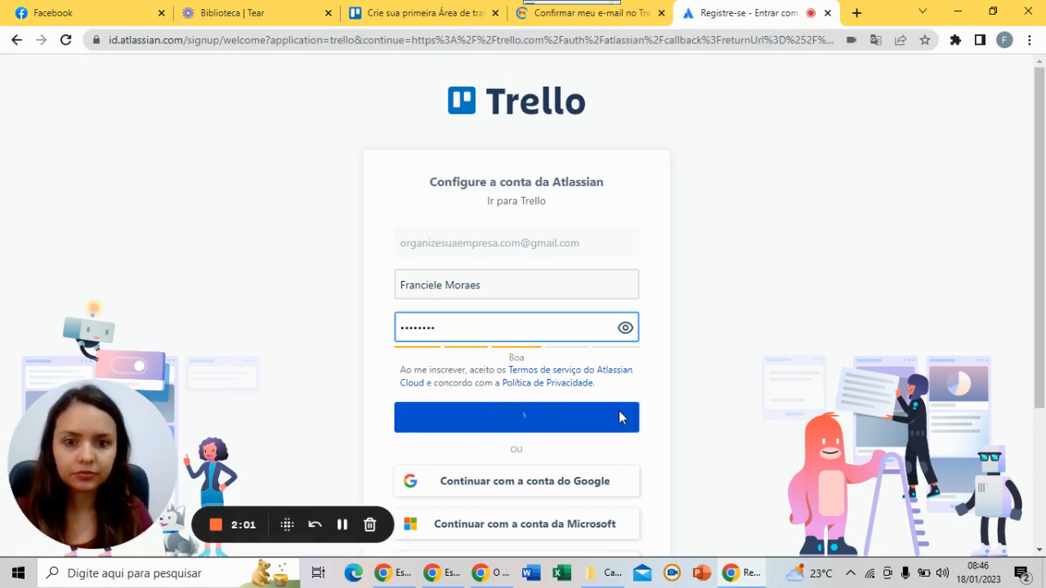
click(494, 12)
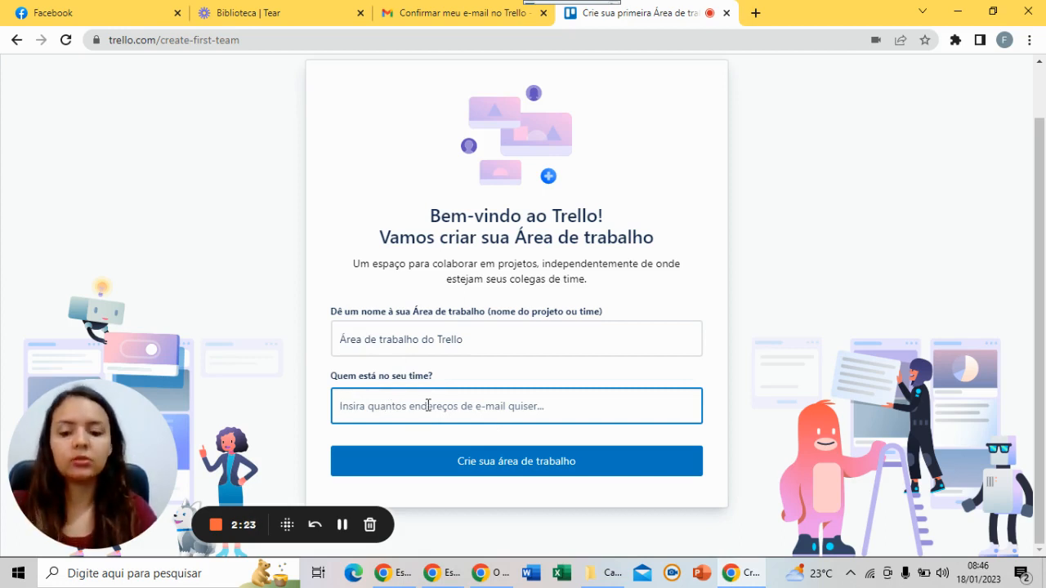
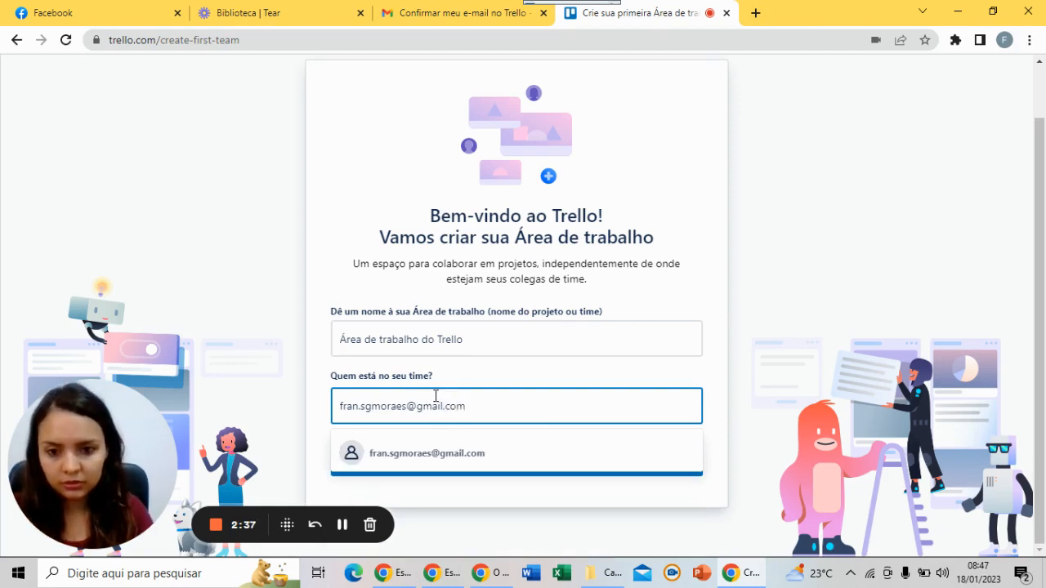
Add the suggested teammate's e-mail to 'Quem está no seu time?' and create the workspace
click(434, 453)
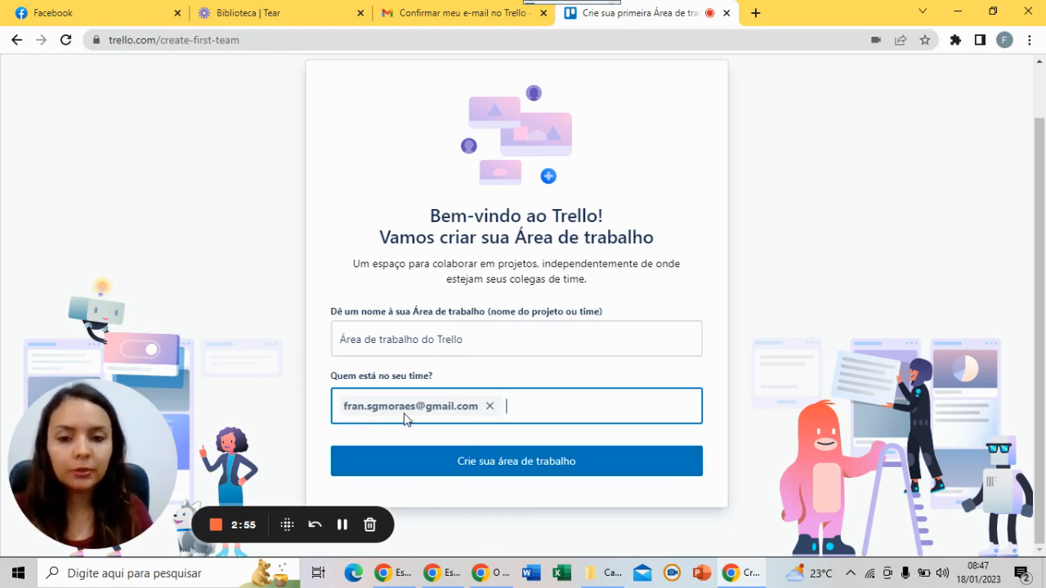
click(482, 477)
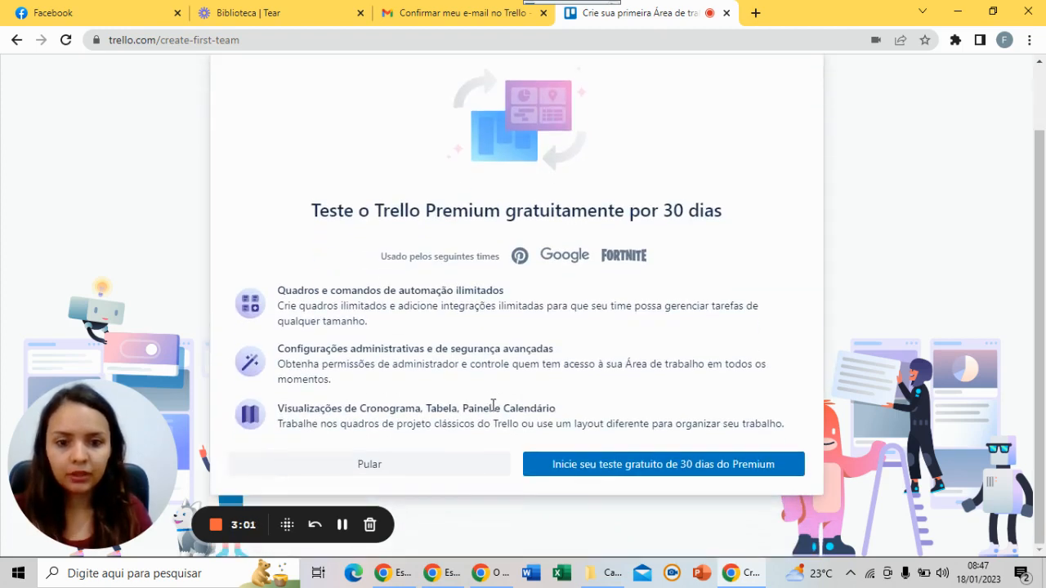
Skip the Premium 30-day free trial with 'Pular'
click(411, 474)
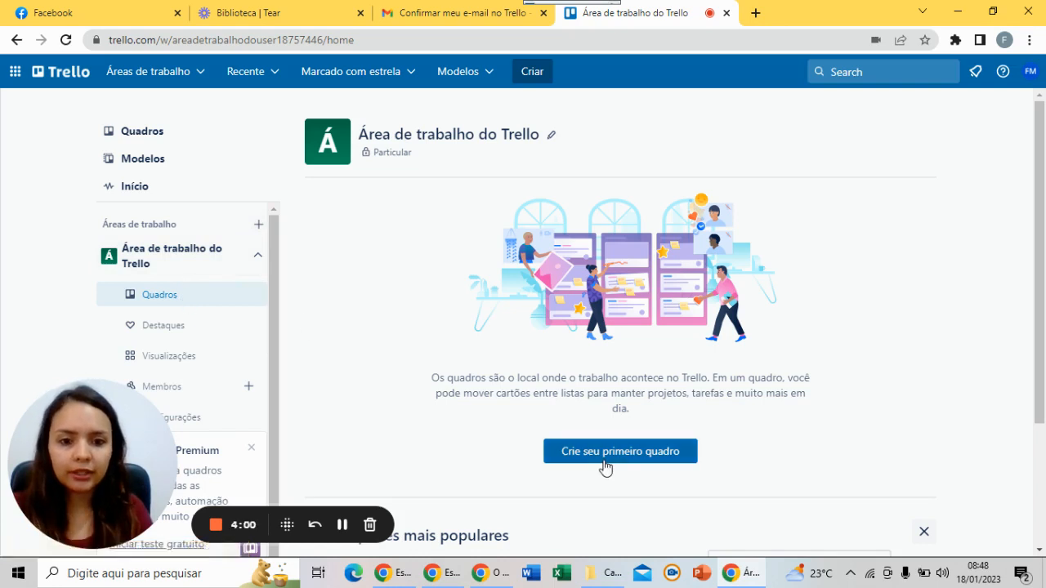
Rename the workspace to 'Marketing' with short name 'timedemarketing'
click(550, 135)
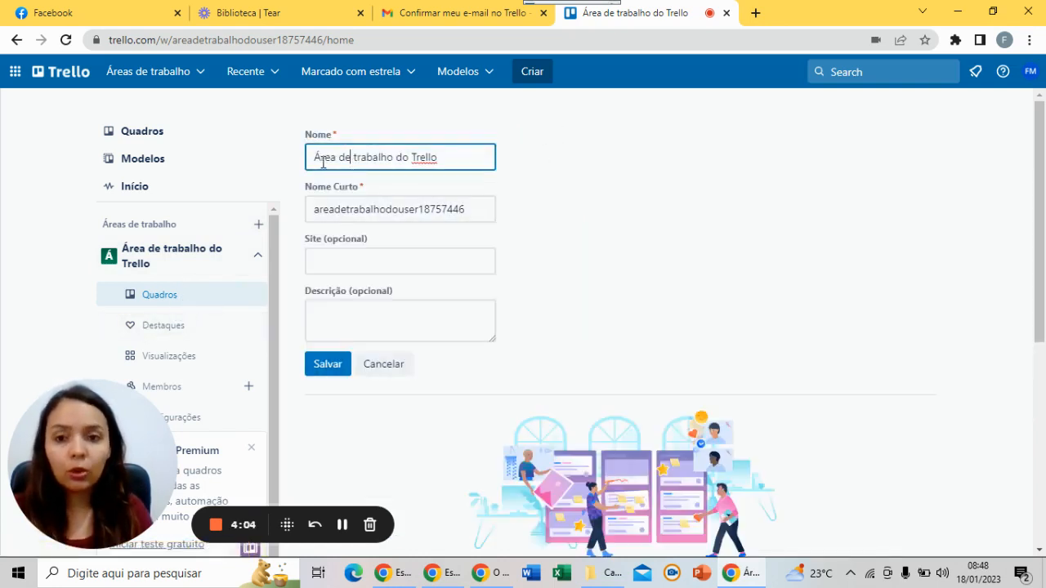
drag(320, 161, 449, 161)
key(BackSpace)
key(BackSpace)
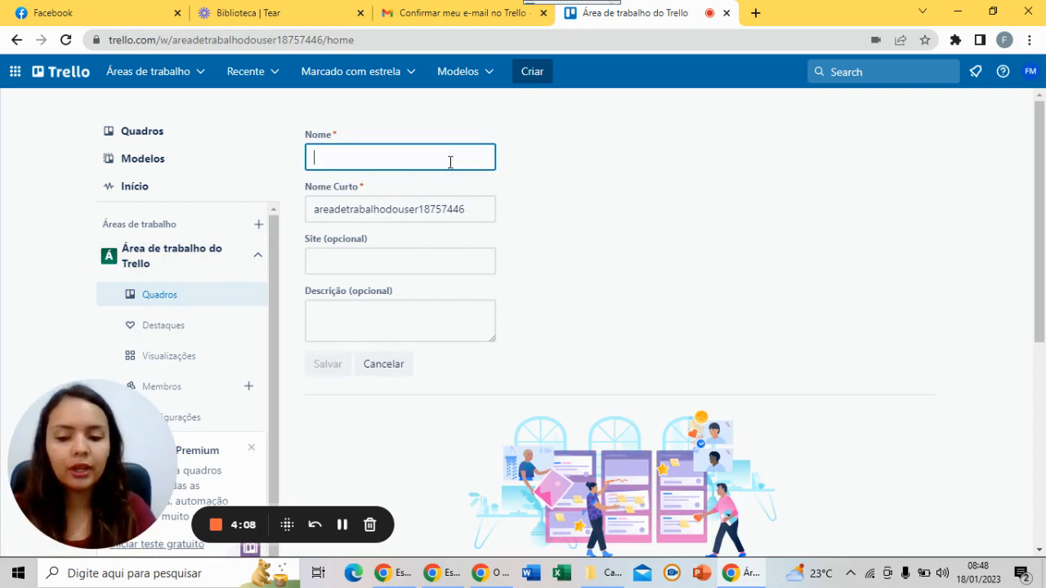
text(d)
key(BackSpace)
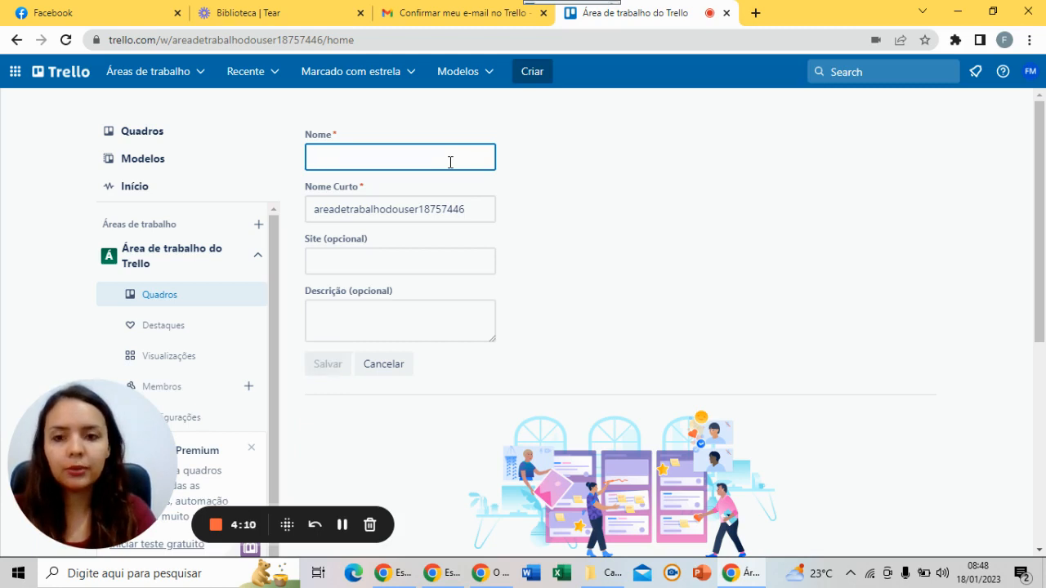
text(Marketing)
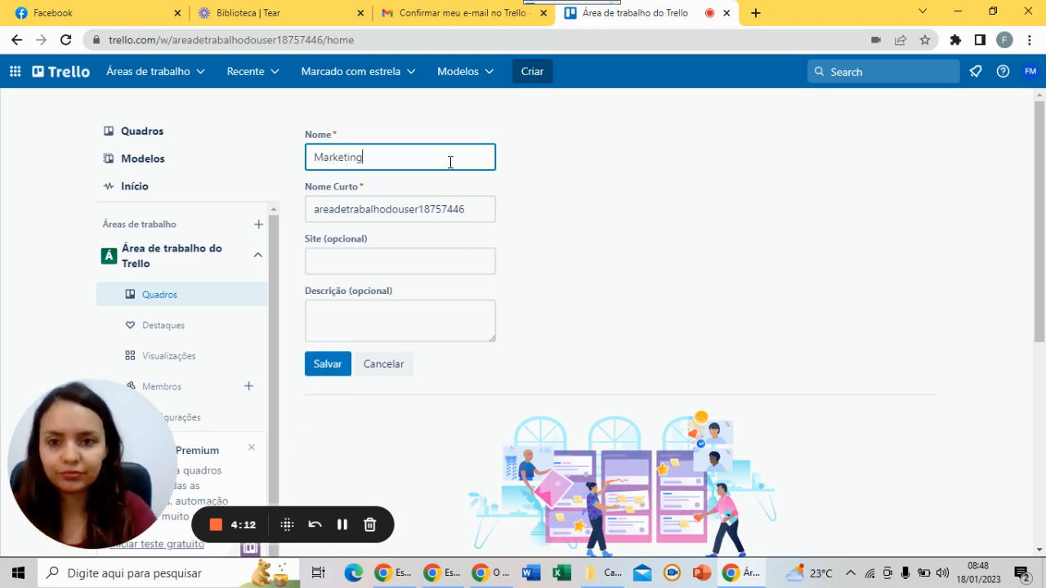
click(387, 209)
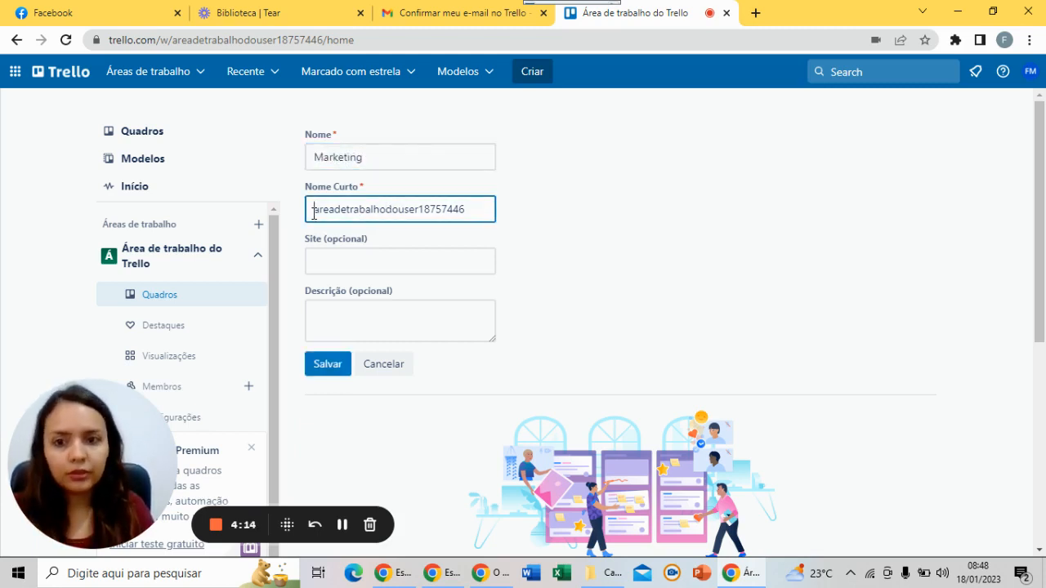
drag(313, 210, 502, 221)
key(BackSpace)
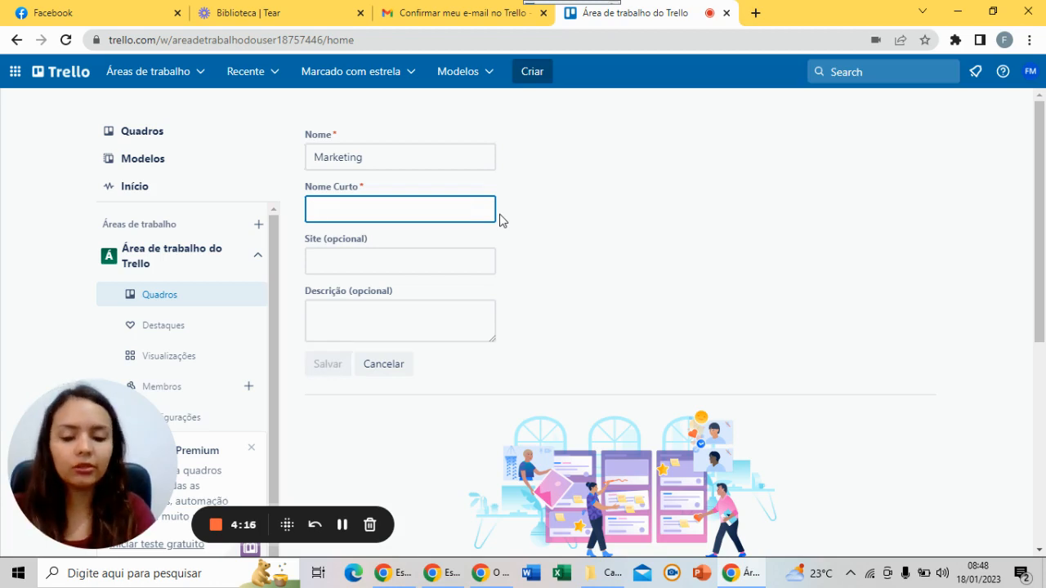
text(mare)
key(BackSpace)
key(BackSpace)
key(BackSpace)
key(BackSpace)
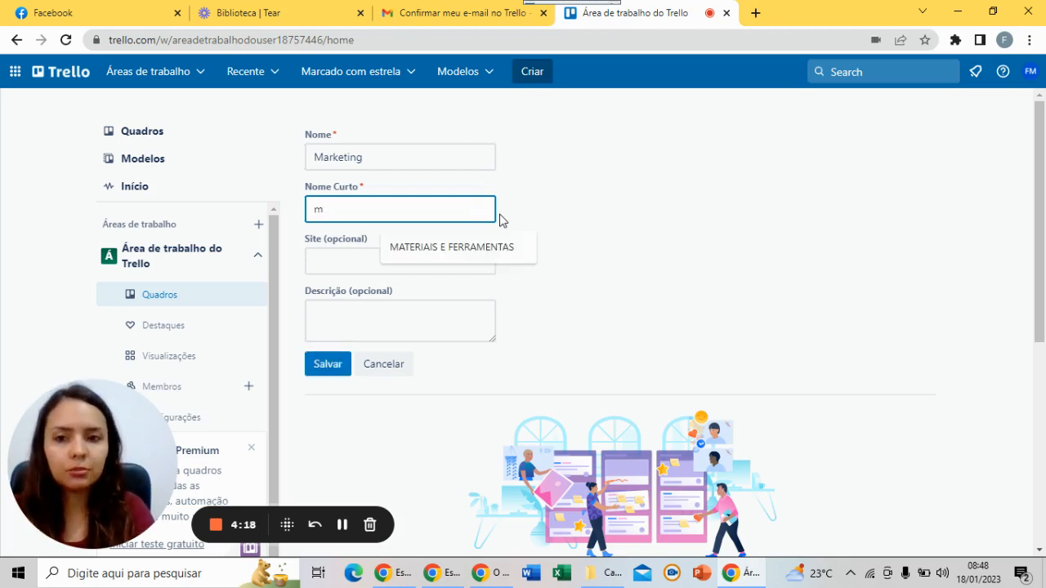
text(timedemarketing)
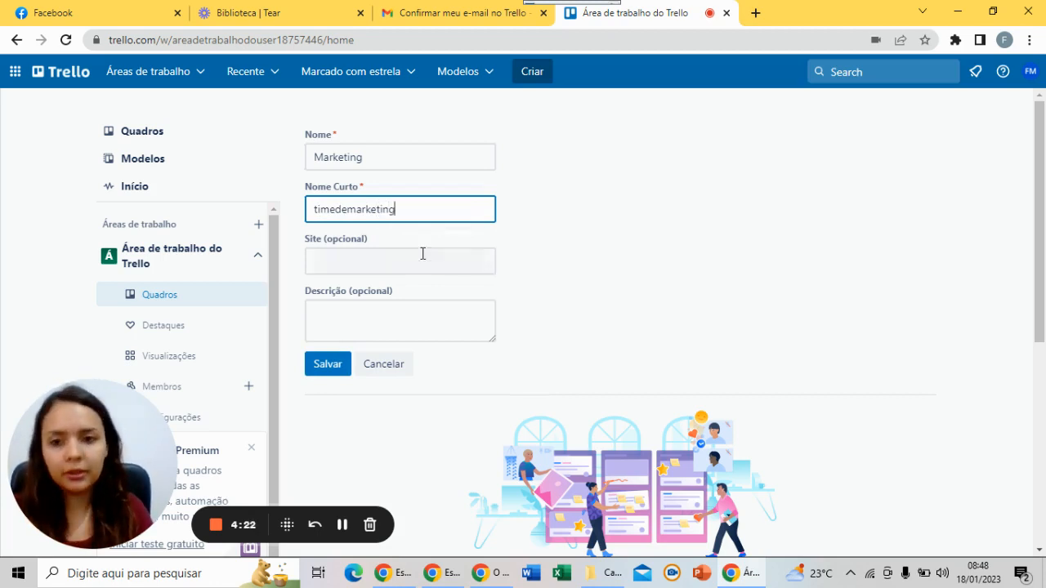
Leave the website empty and start the description with 'Qual a finalidade deste área de trabalho?'
click(400, 263)
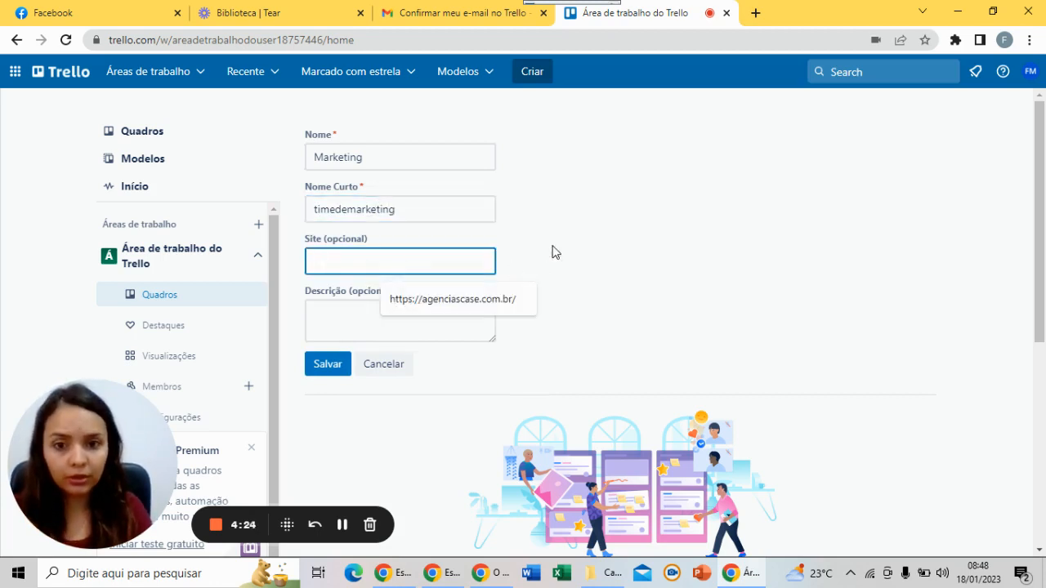
click(552, 246)
click(409, 270)
click(362, 321)
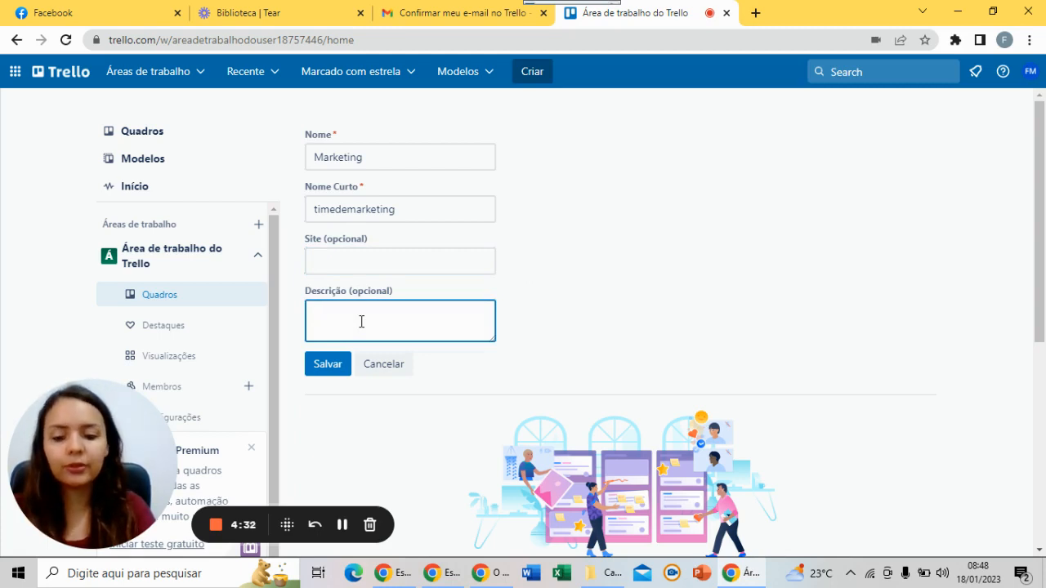
text(Qual a f)
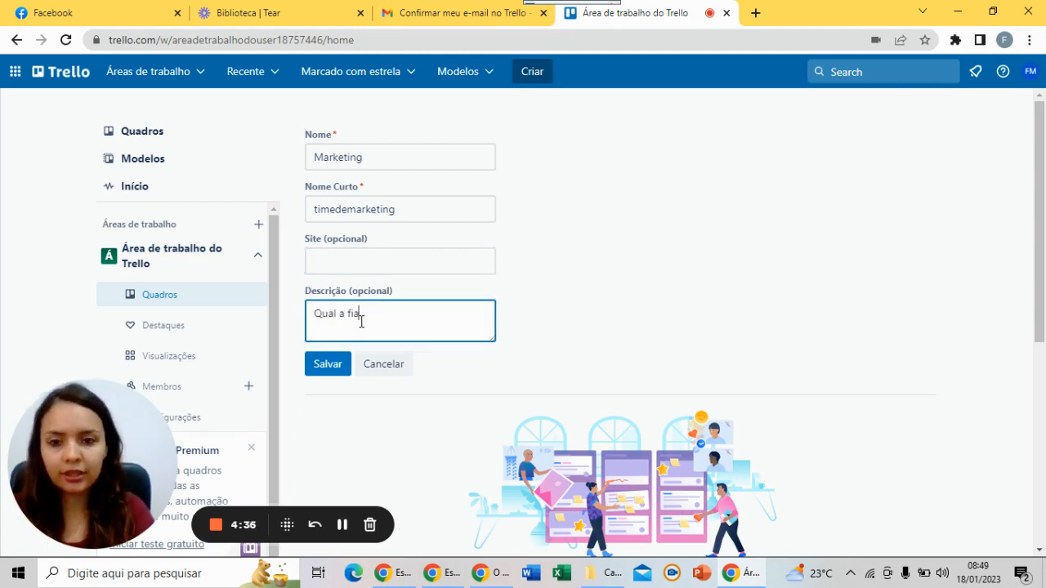
text(inalidade d)
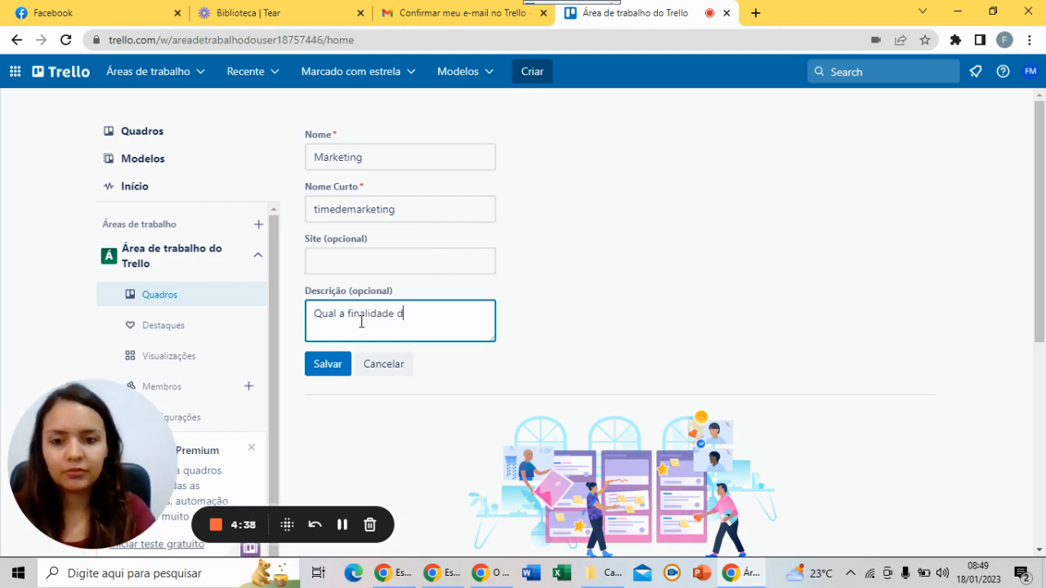
text(este a)
key(BackSpace)
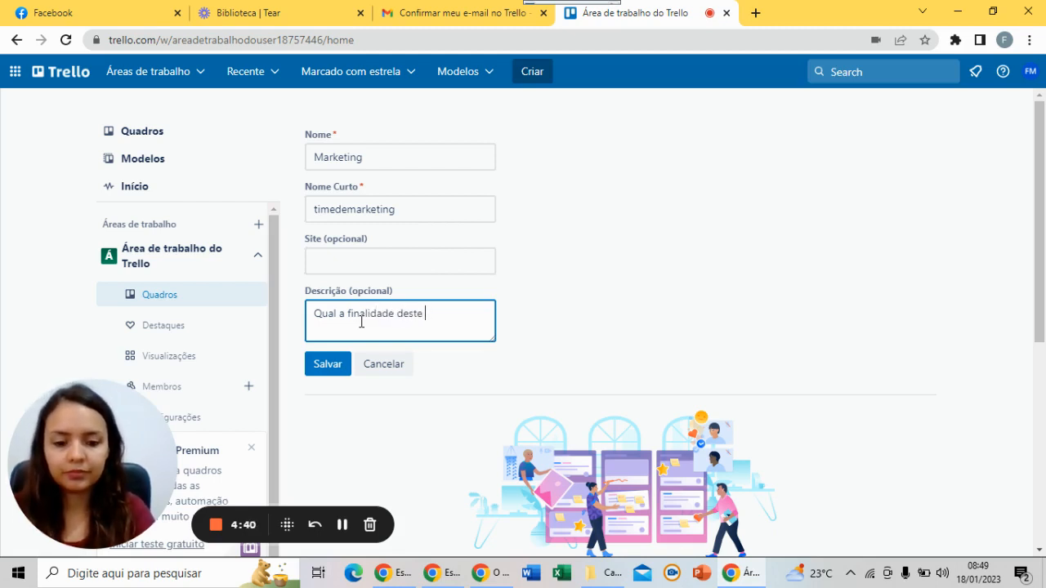
text(área de t)
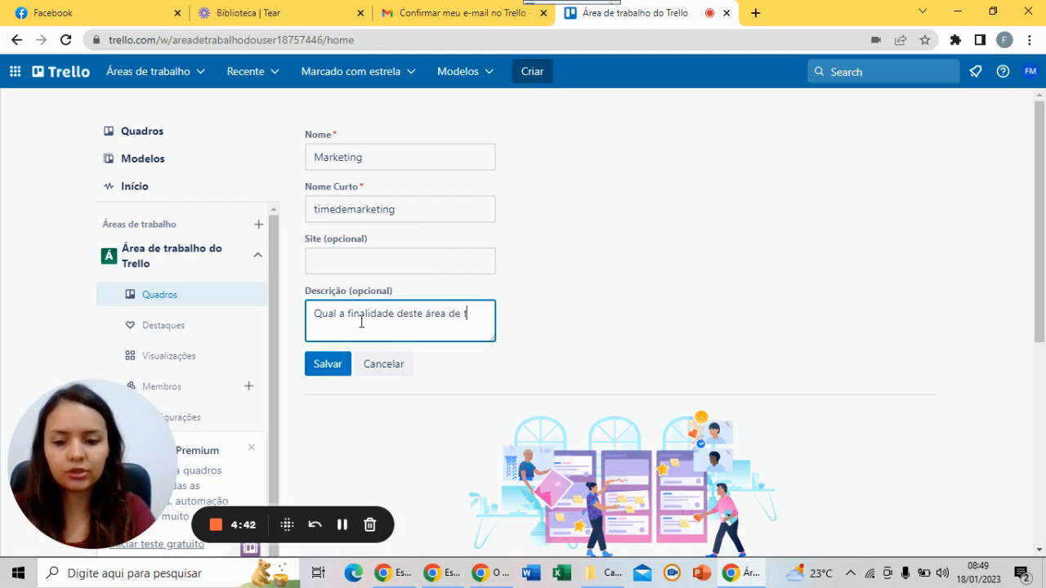
text(rabalho?)
key(Return)
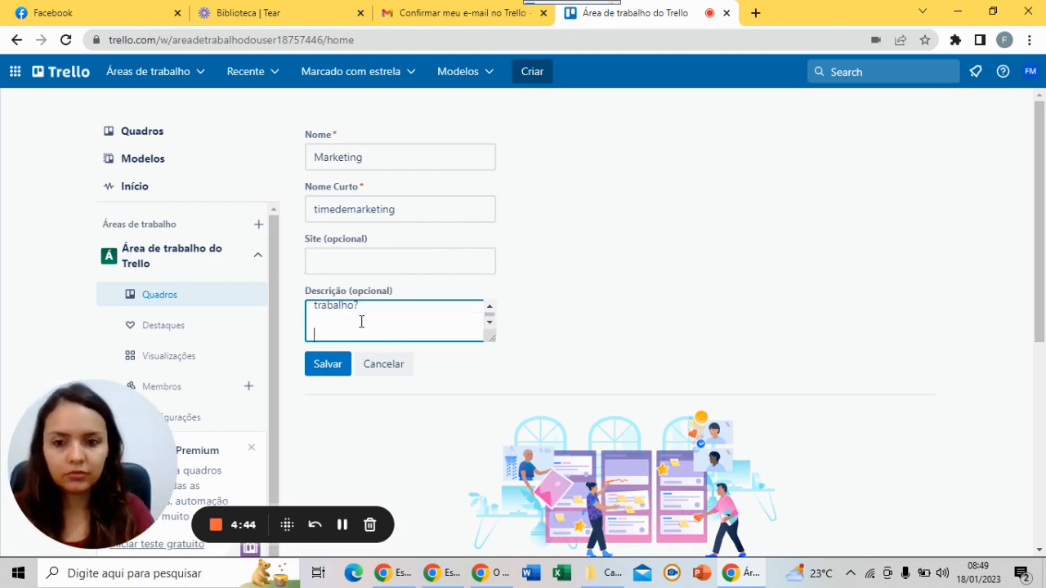
Add the line 'Centralizar e criar fluxos de demandas que envolvem a área de marketing', fixing typos
text(Cent)
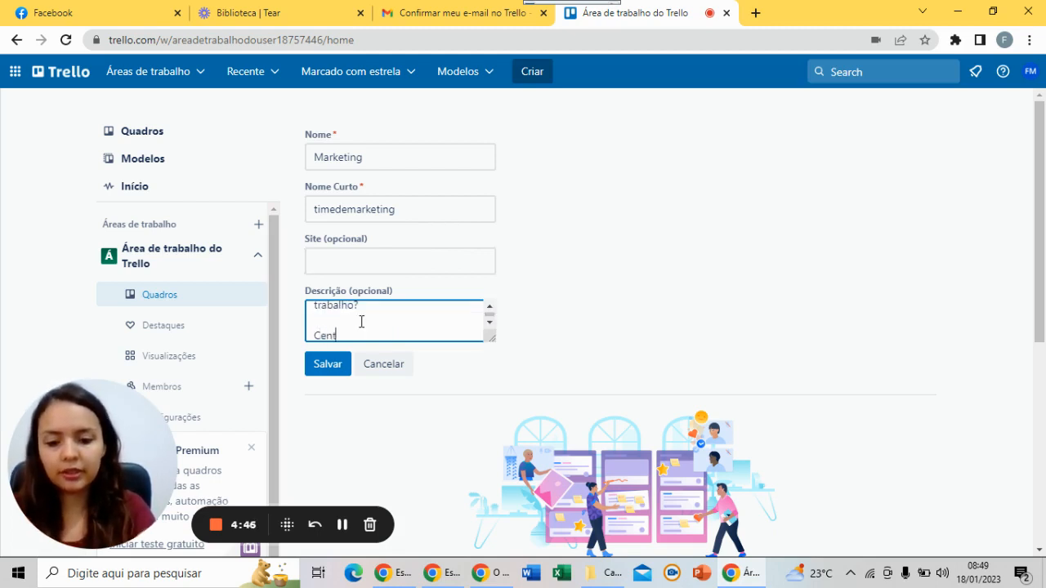
text(ralizar e cr)
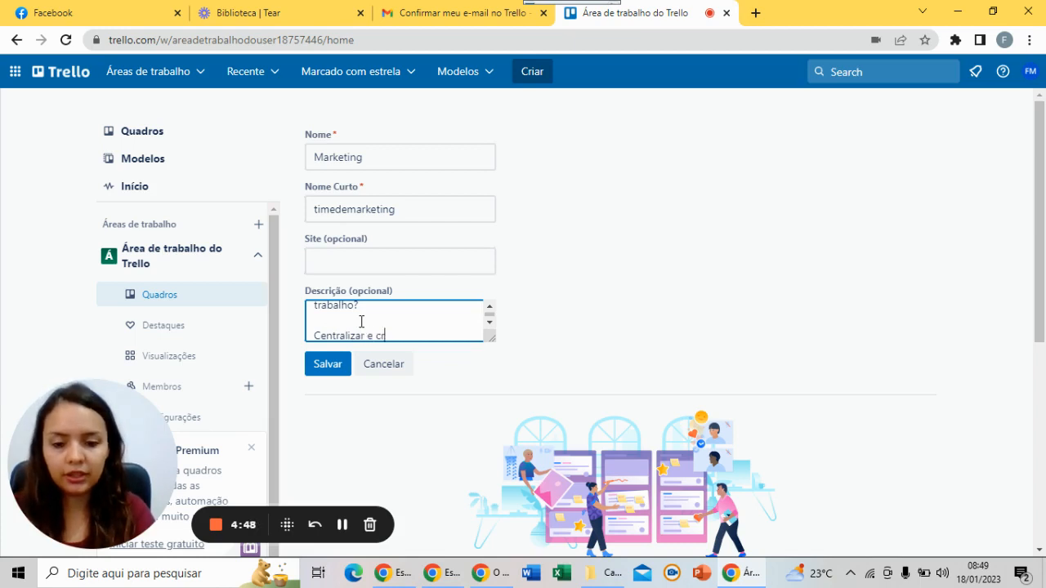
text(iar fluxos de)
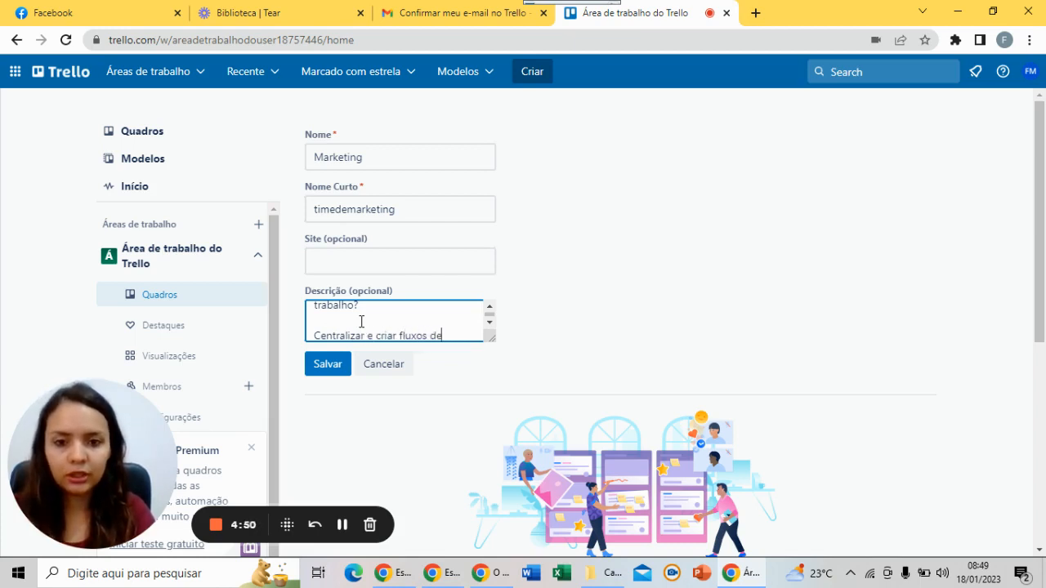
key(BackSpace)
key(BackSpace)
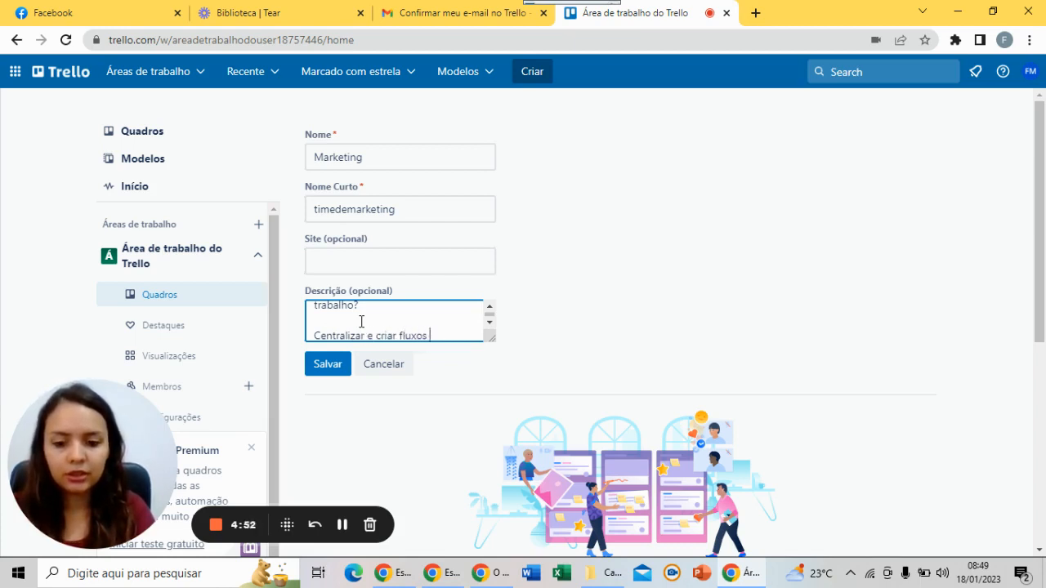
text(relaciona)
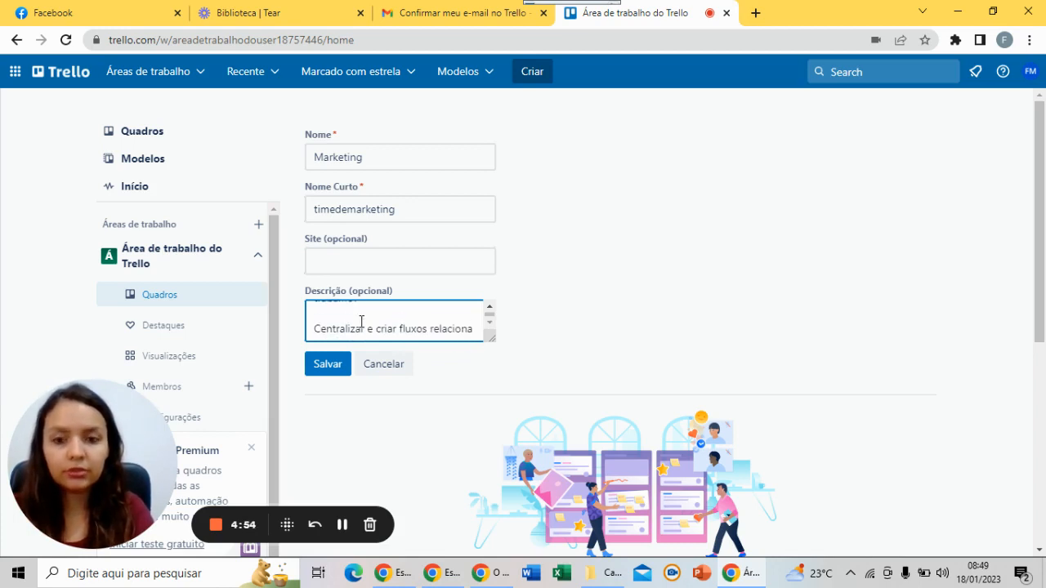
key(BackSpace)
key(BackSpace)
key(BackSpace)
key(BackSpace)
key(BackSpace)
key(BackSpace)
key(BackSpace)
key(BackSpace)
key(BackSpace)
text(de dema)
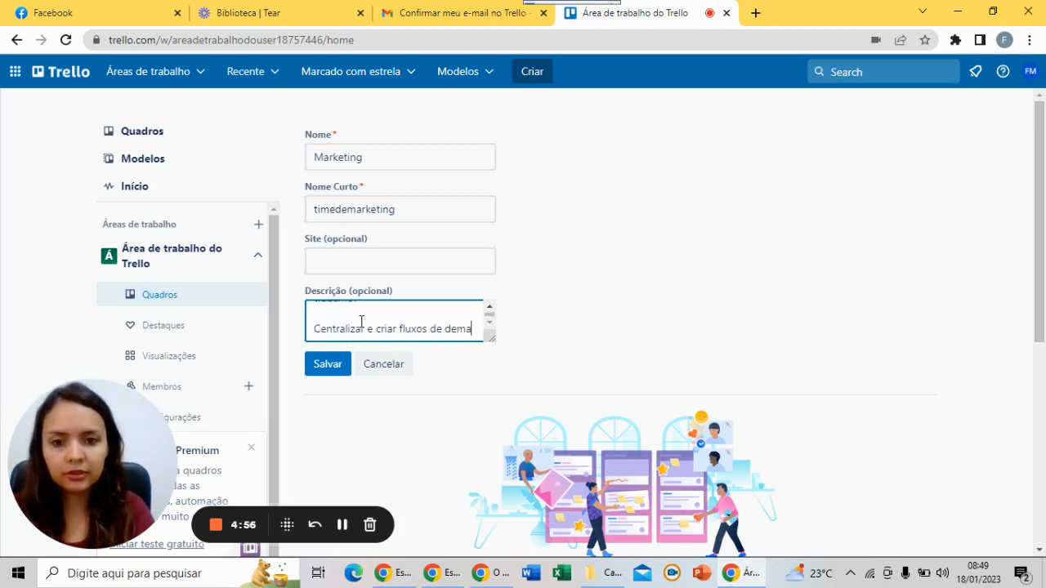
text(ndas)
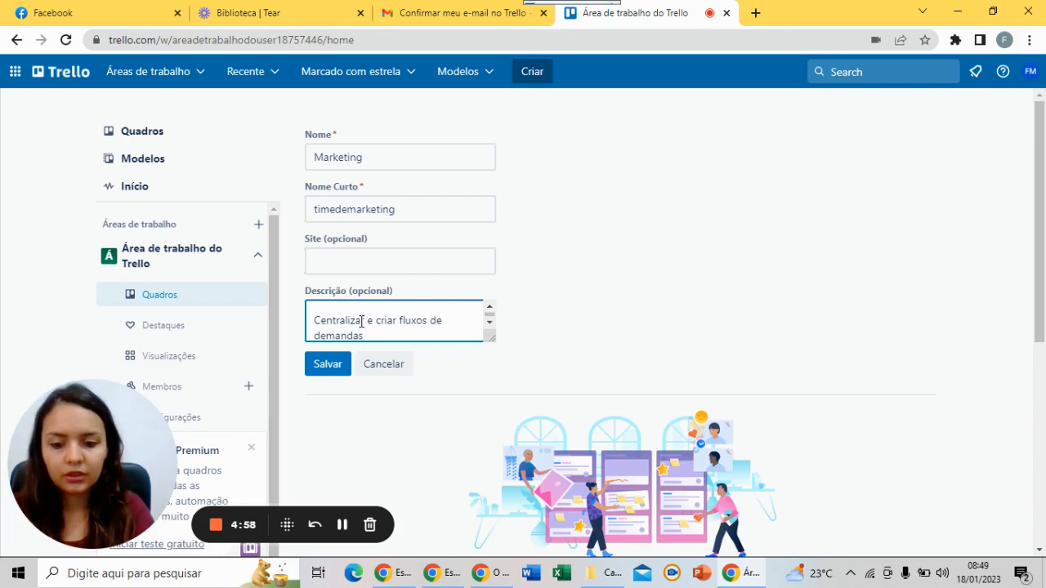
text( relacionada)
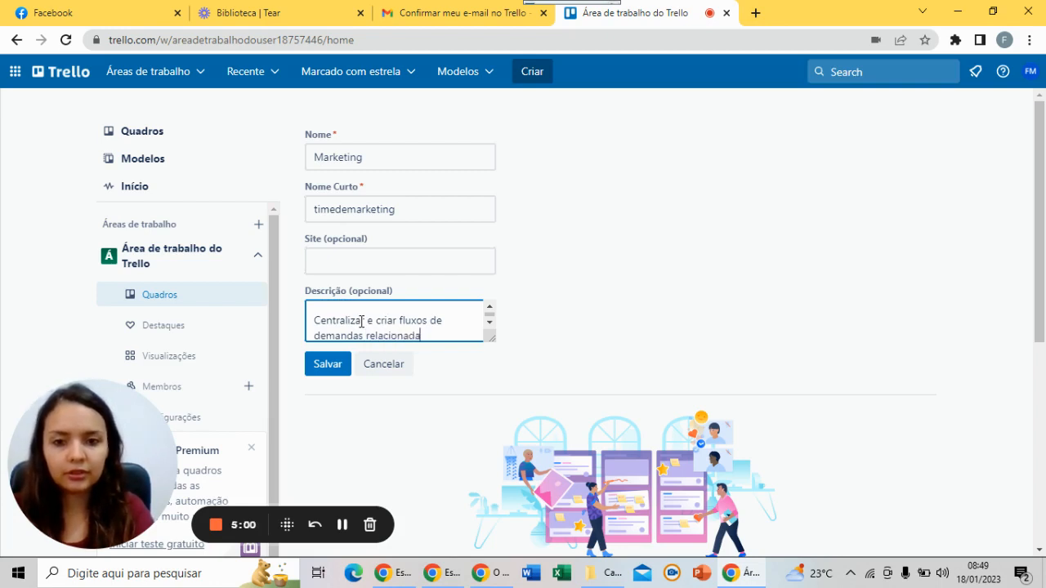
key(BackSpace)
key(BackSpace)
key(BackSpace)
key(BackSpace)
key(BackSpace)
key(BackSpace)
key(BackSpace)
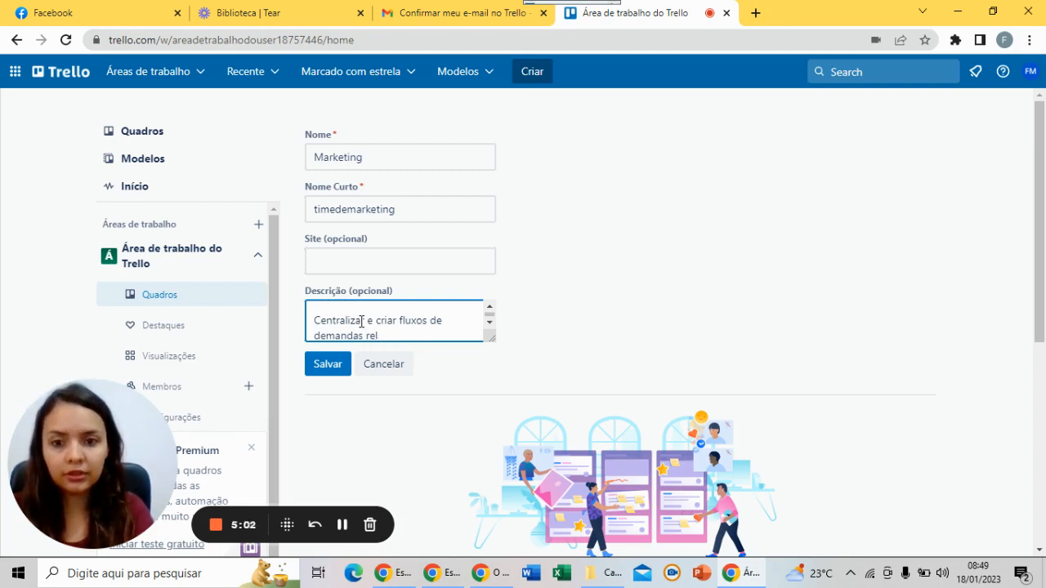
text(que env)
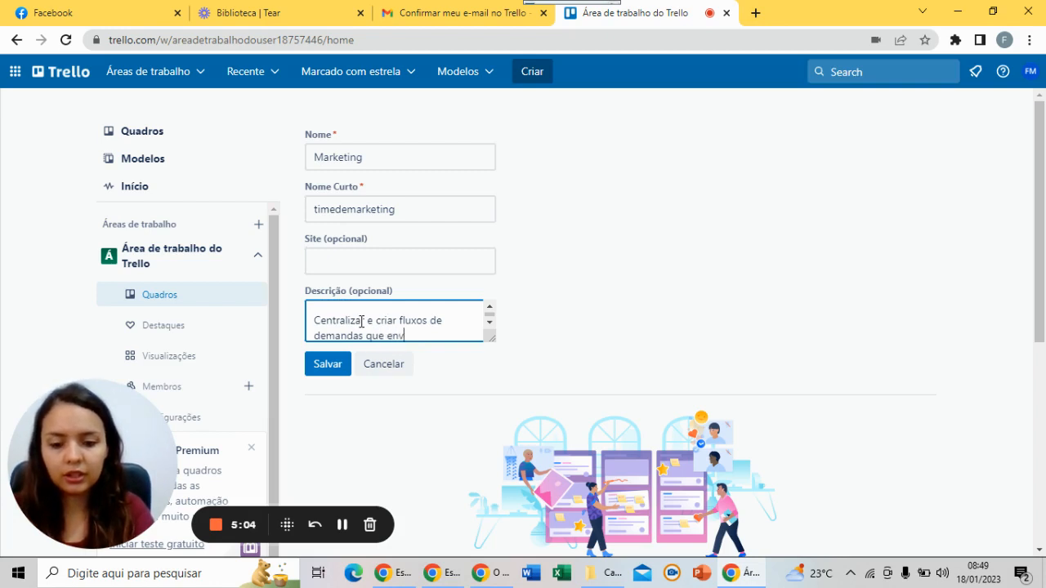
text(olvem a aárea de)
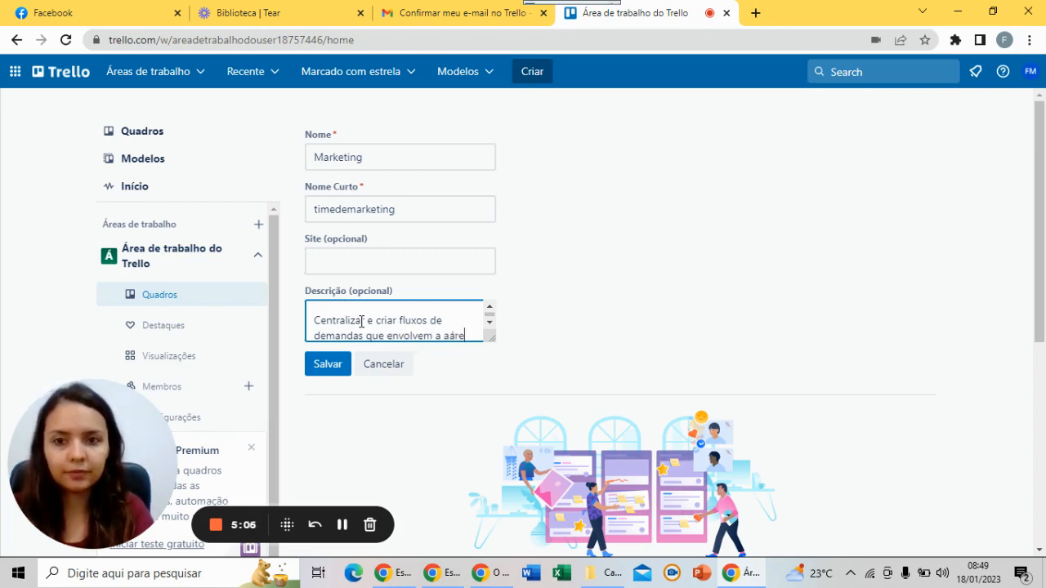
key(BackSpace)
key(BackSpace)
key(BackSpace)
key(BackSpace)
key(BackSpace)
key(BackSpace)
key(BackSpace)
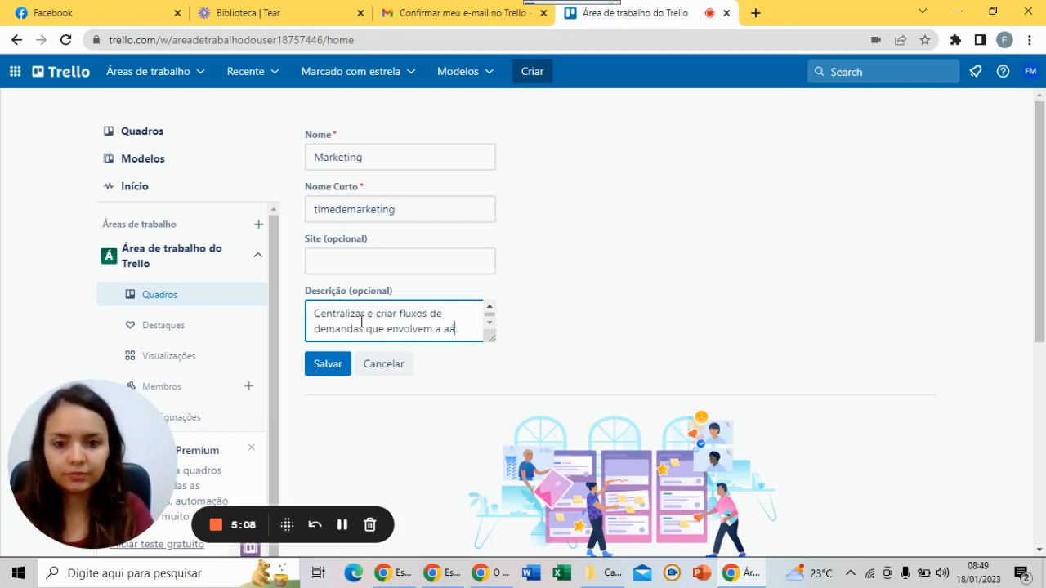
text(área de ma)
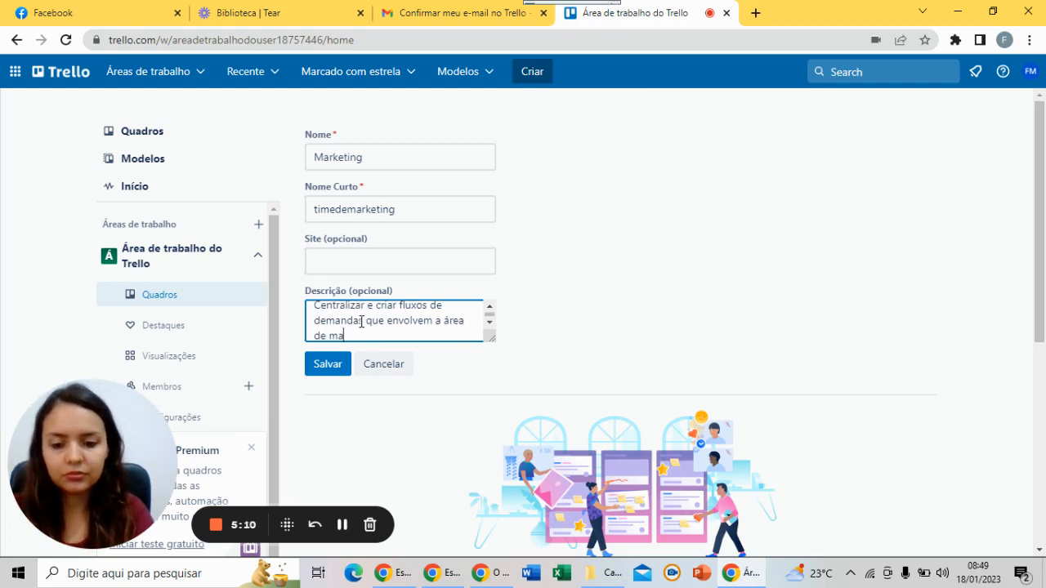
text(rket)
key(BackSpace)
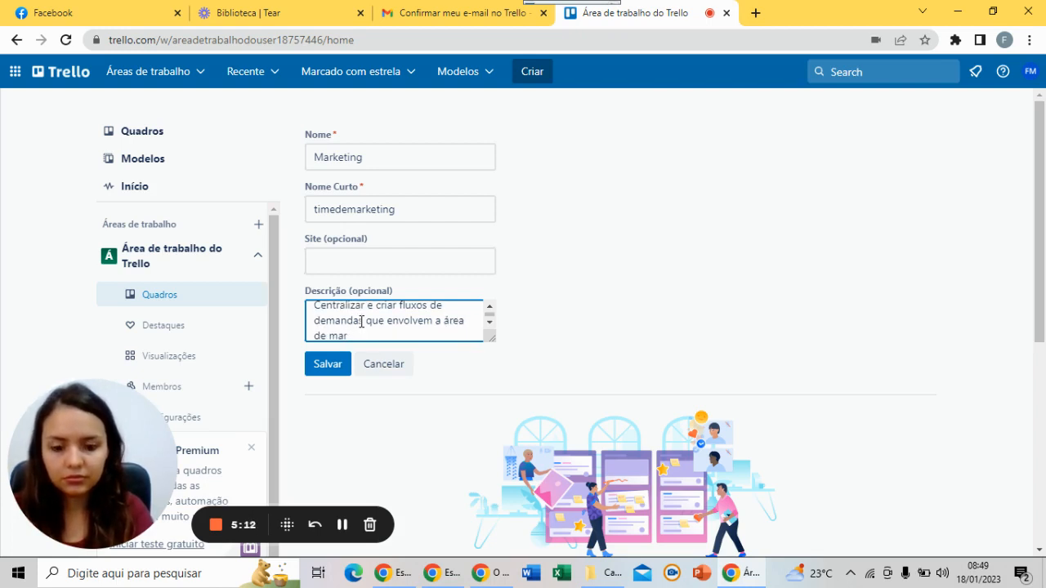
text(keting)
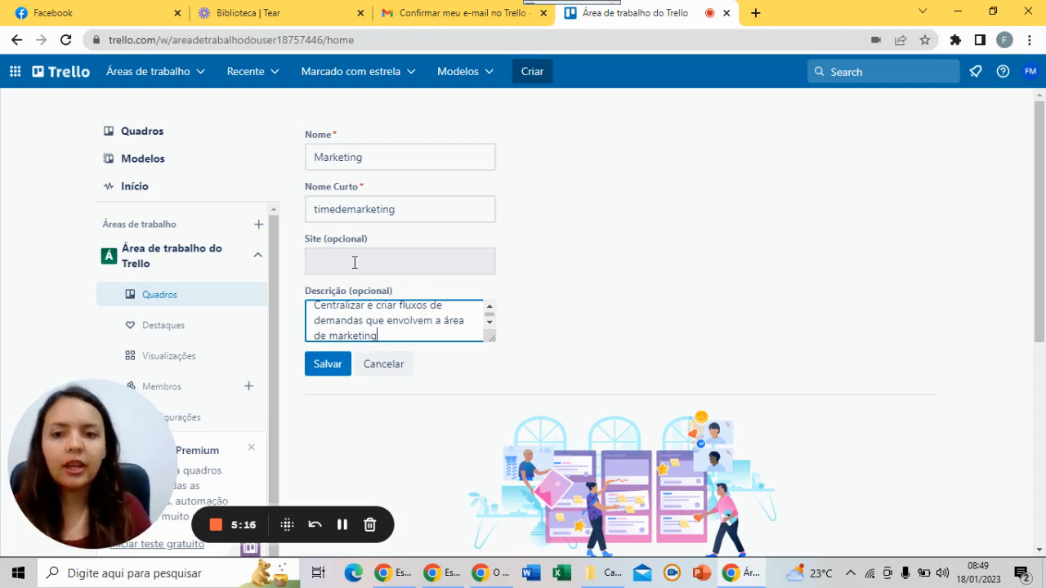
Copy the organizesuaempresa.com.br address into the workspace Site field and save
click(756, 12)
text(org)
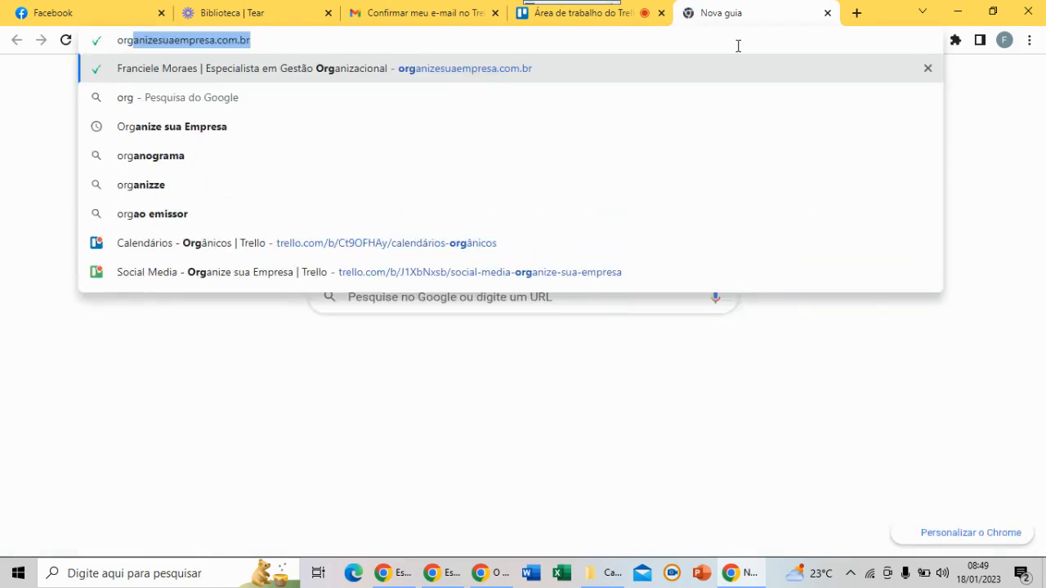
key(Return)
right_click(642, 38)
key(ctrl+c)
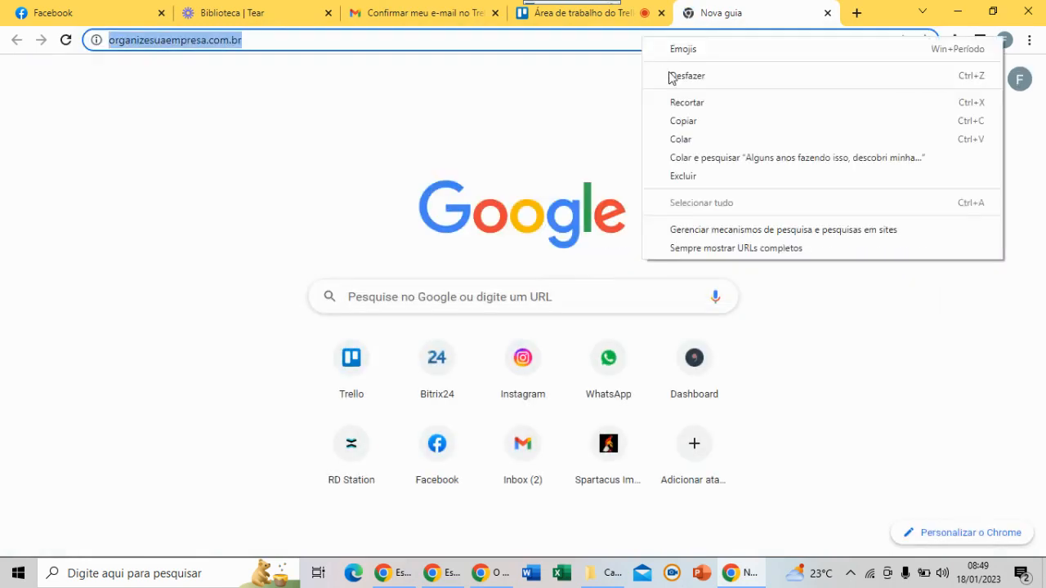
click(682, 121)
click(552, 24)
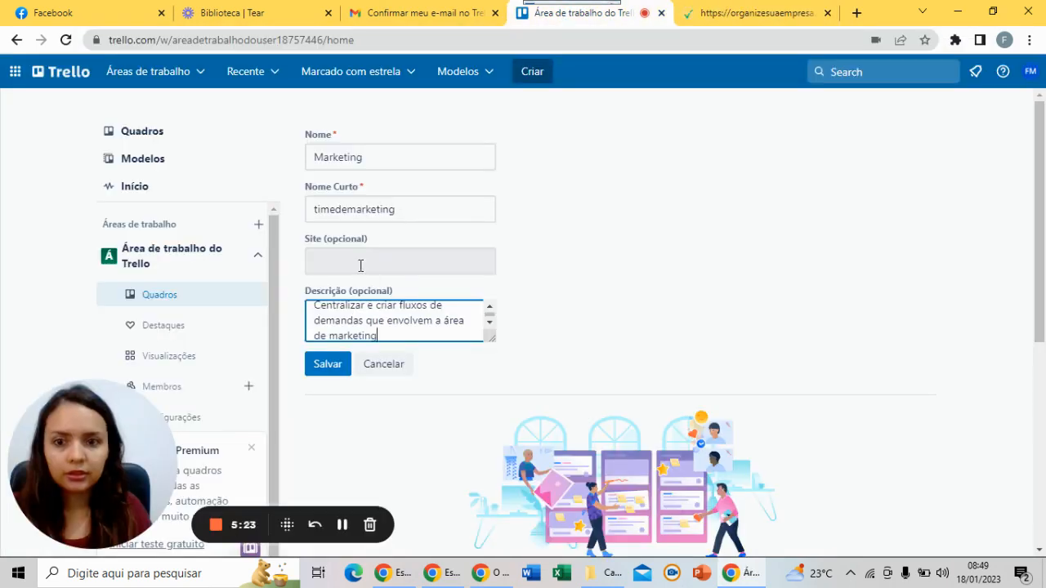
right_click(362, 263)
click(398, 387)
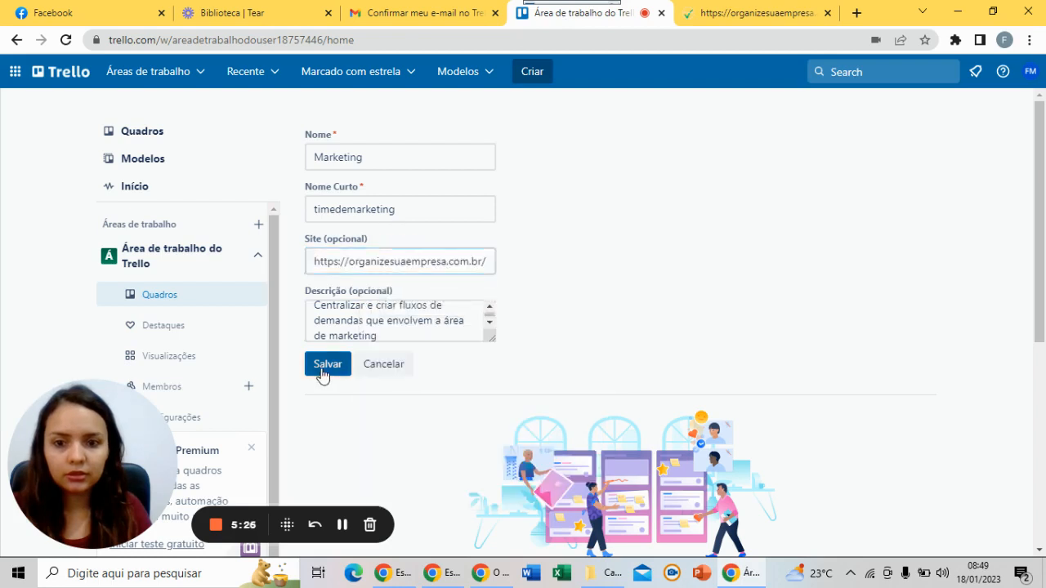
click(325, 366)
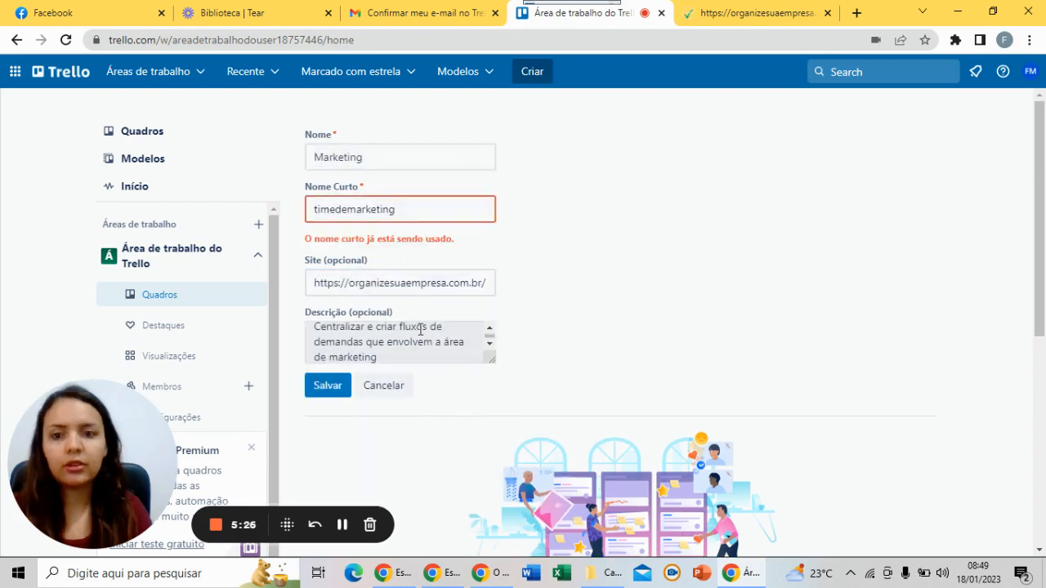
Change the already-used short name to 'timedemarketingorganizesuaempresa' and save again
click(371, 211)
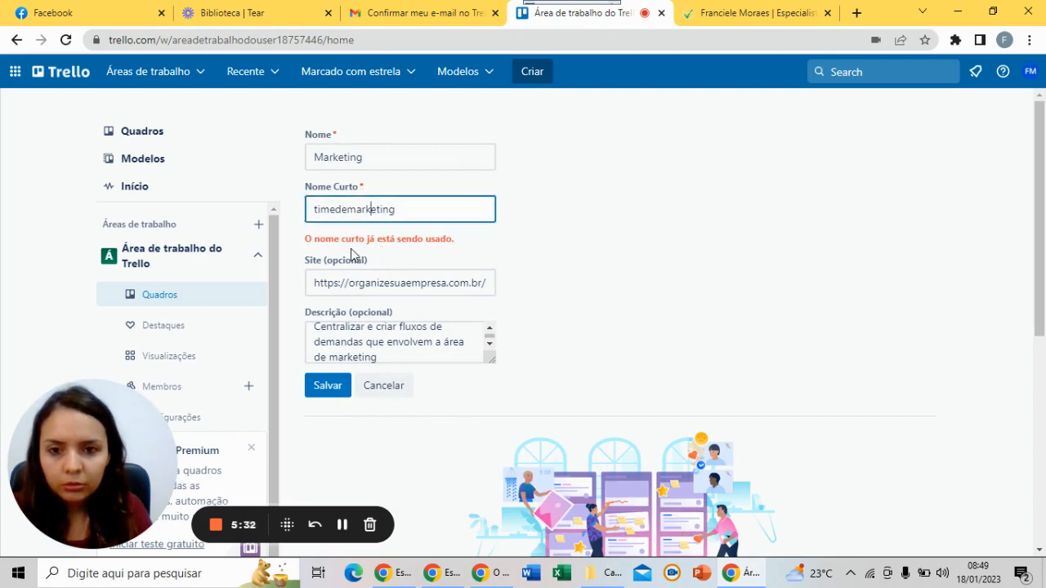
click(361, 215)
click(406, 209)
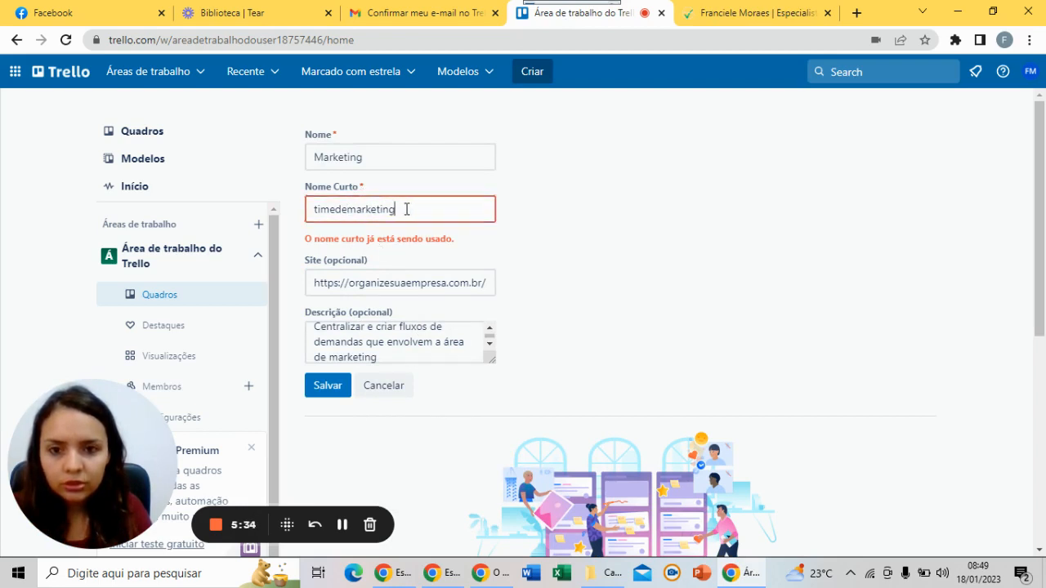
text(organize)
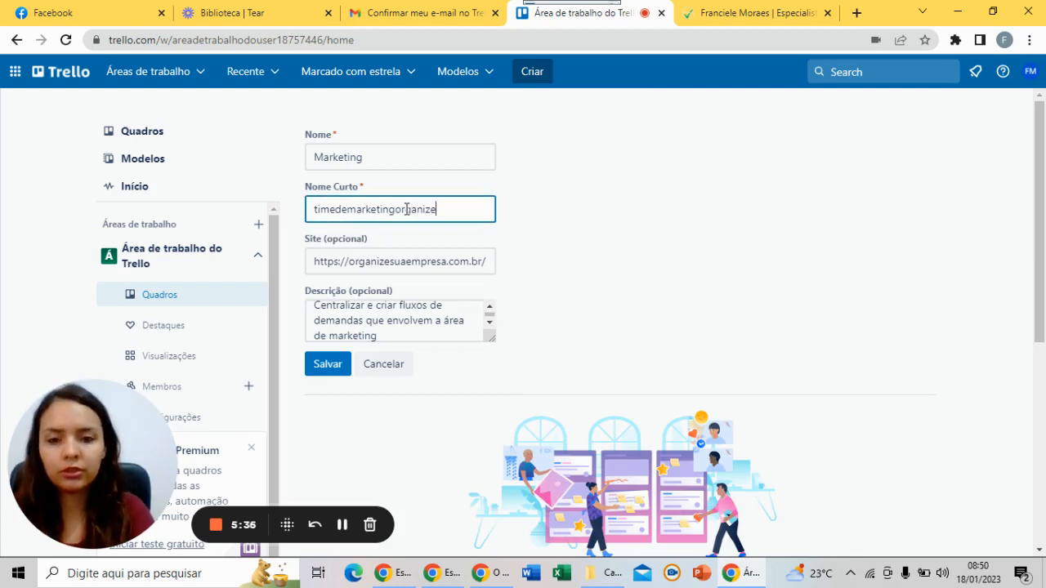
text(su)
key(BackSpace)
text(suaemp)
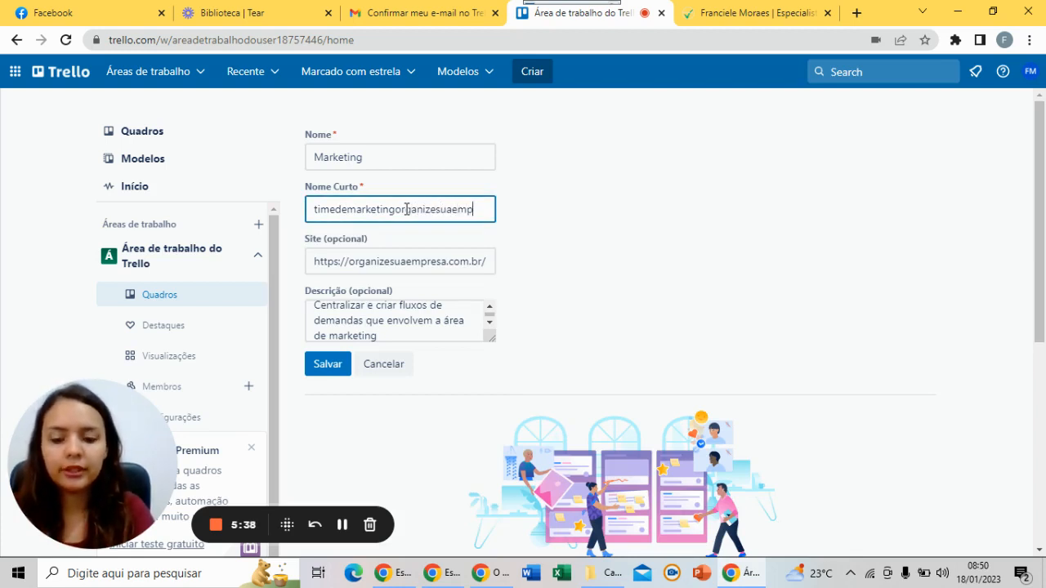
text(resa)
click(331, 363)
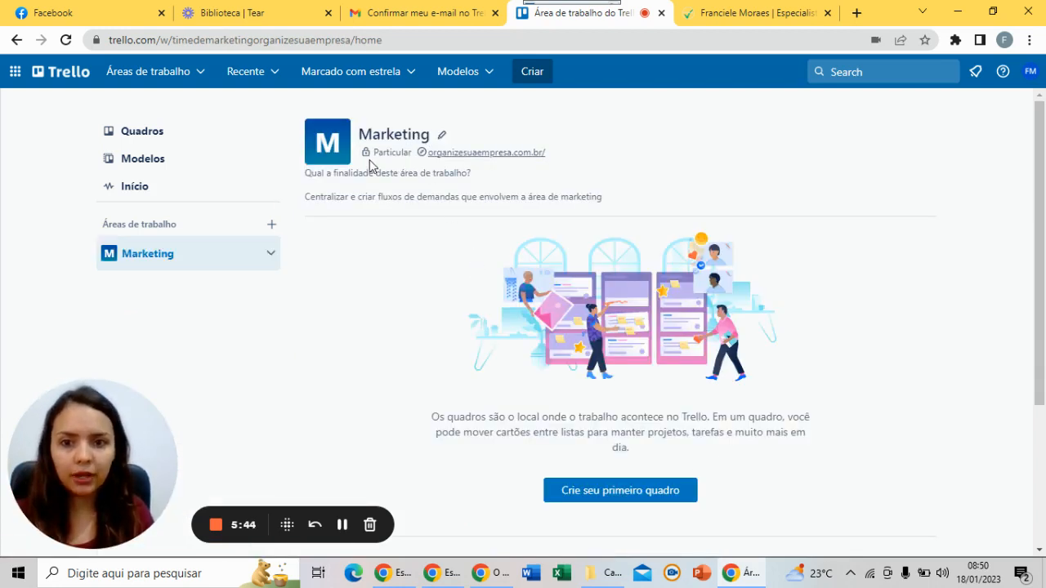
Check the workspace's Particular status, then open and close Alterar Logotipo without uploading
double_click(382, 153)
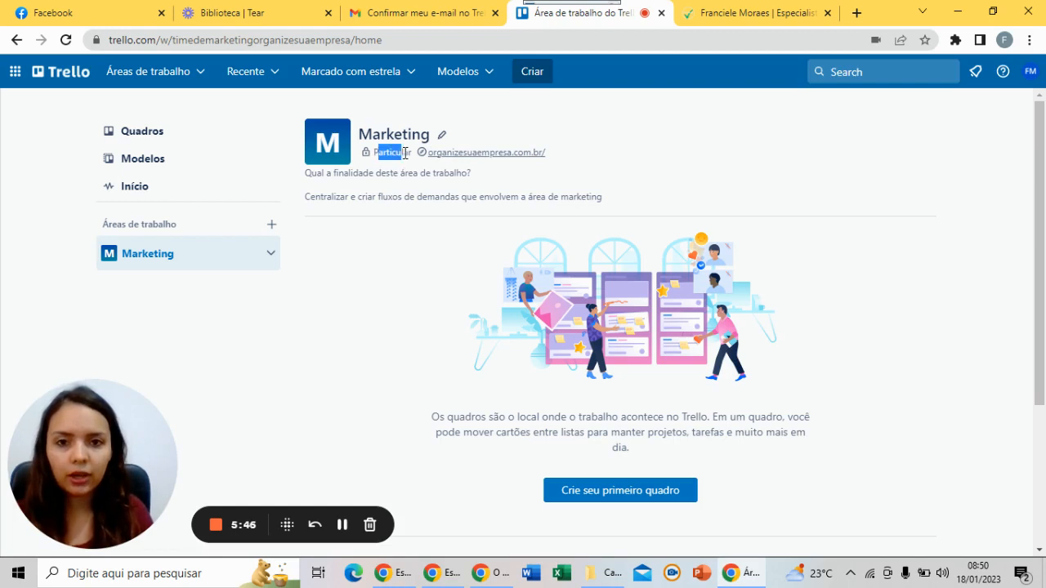
click(392, 154)
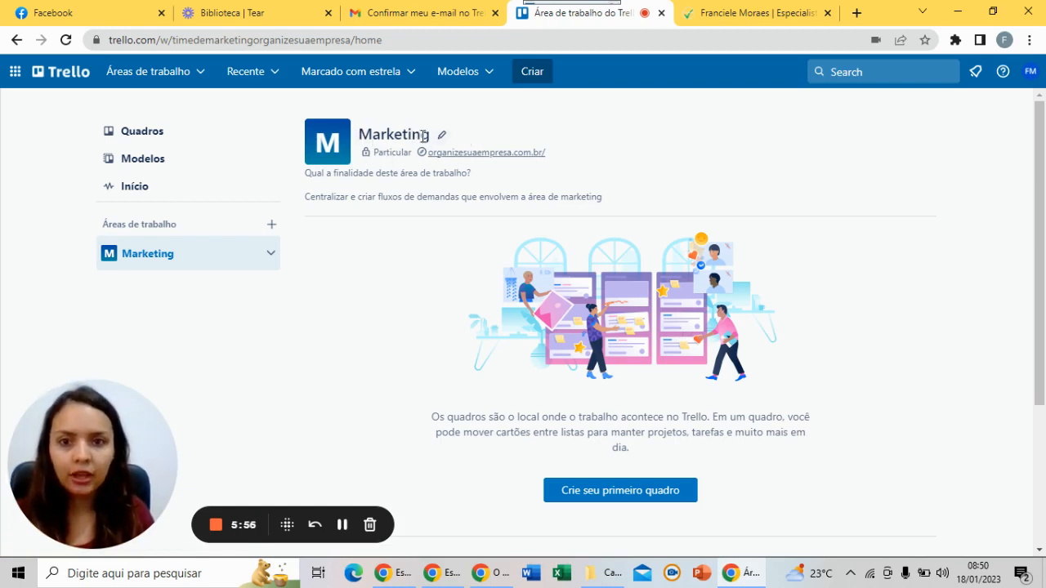
mouse_move(343, 156)
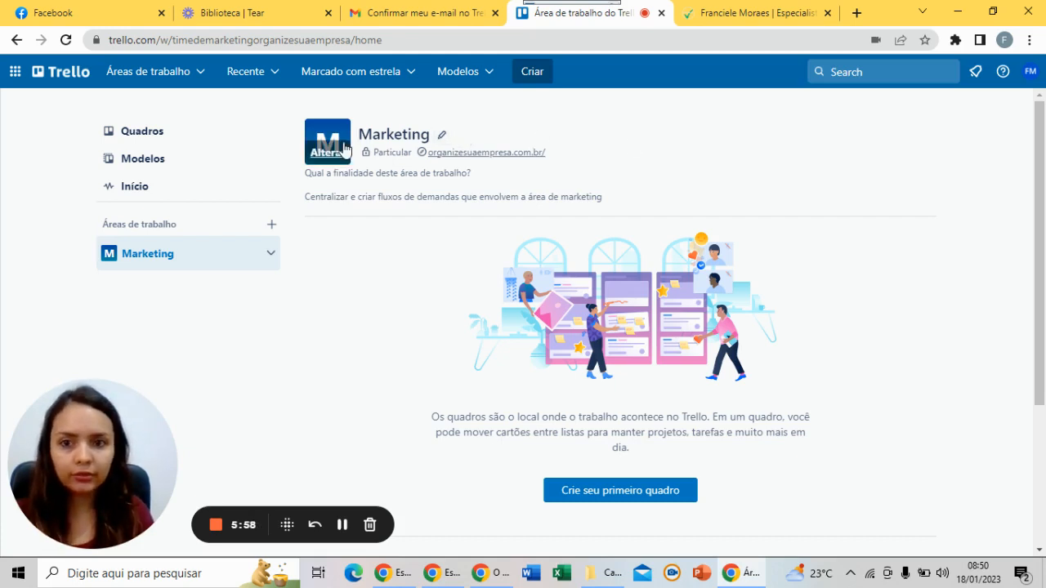
click(343, 157)
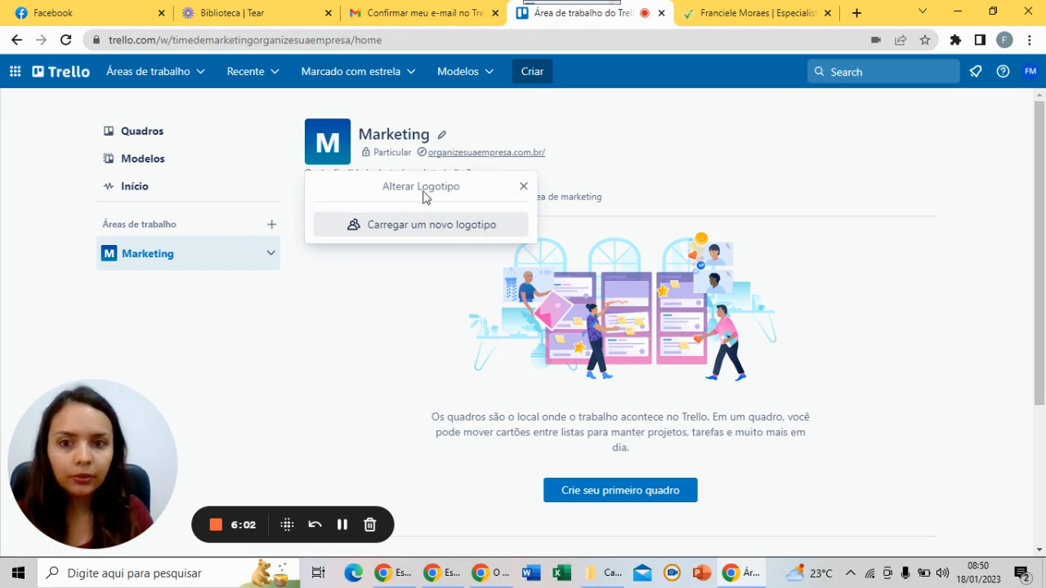
click(522, 188)
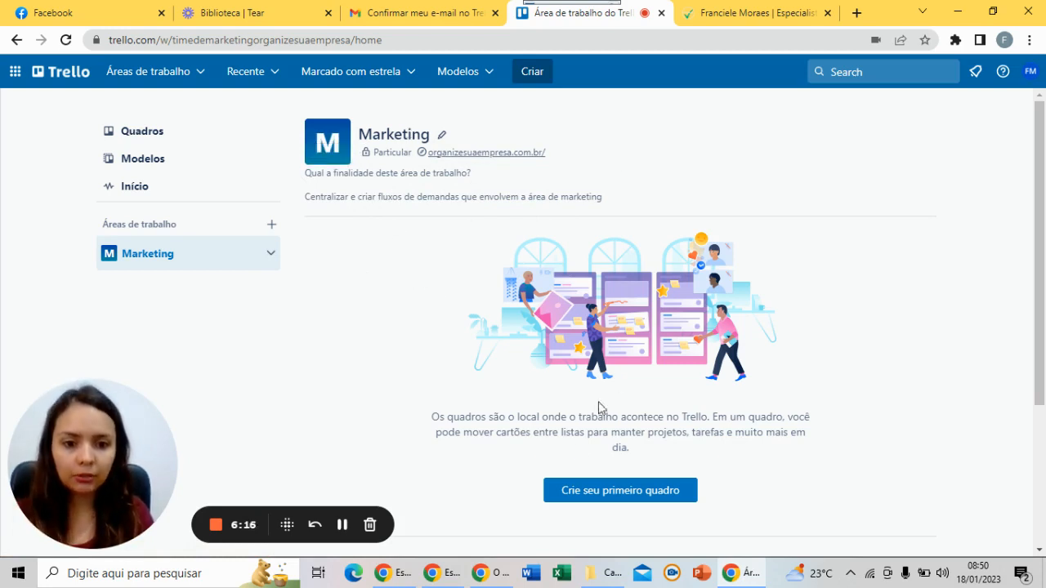
Create the board 'Fluxo de Demandas - Calendario Editorial' with visibility kept at Área de trabalho
click(631, 497)
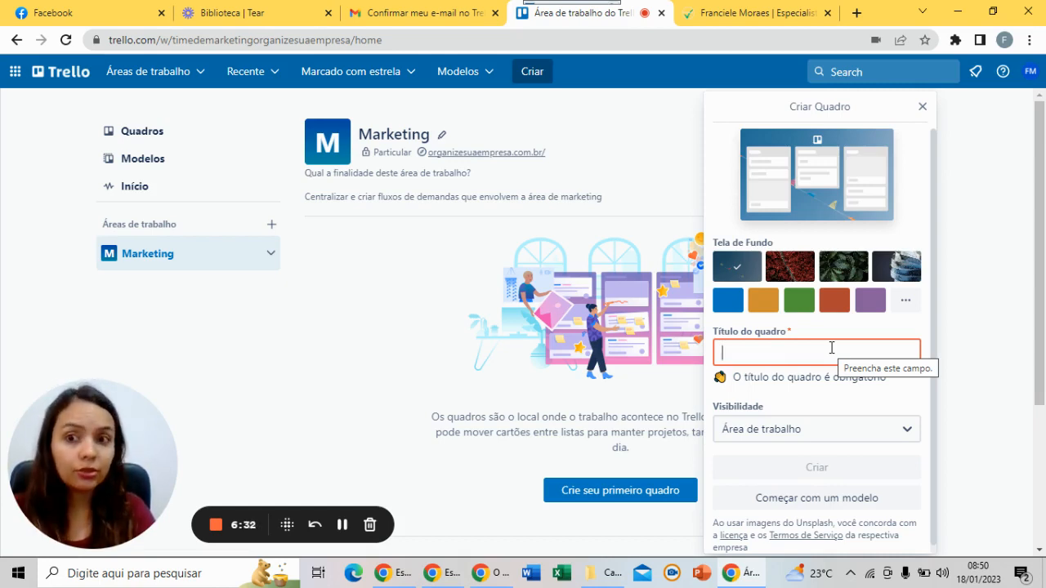
text(Calend)
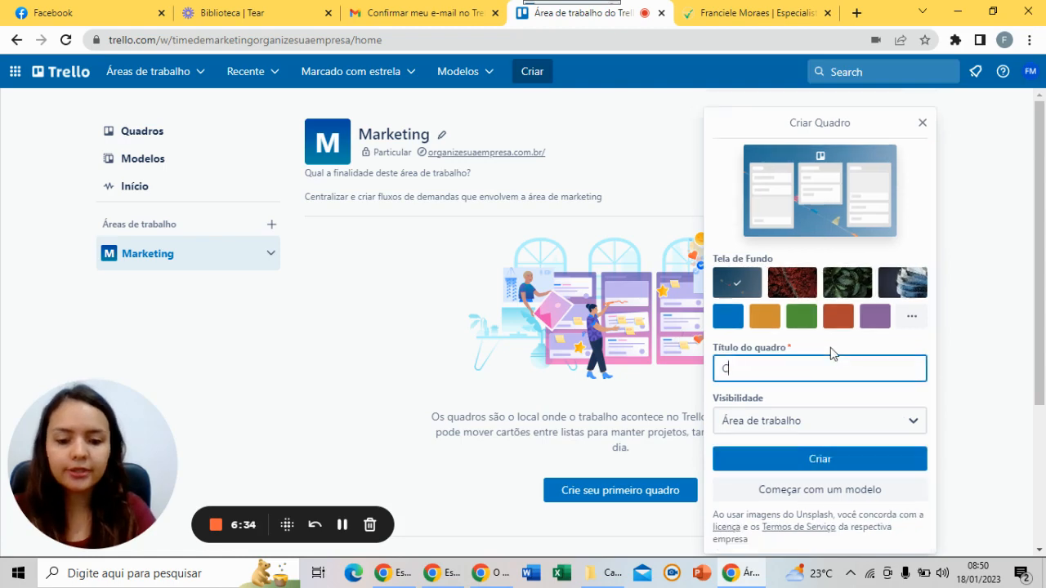
key(BackSpace)
key(BackSpace)
key(BackSpace)
key(BackSpace)
key(BackSpace)
key(BackSpace)
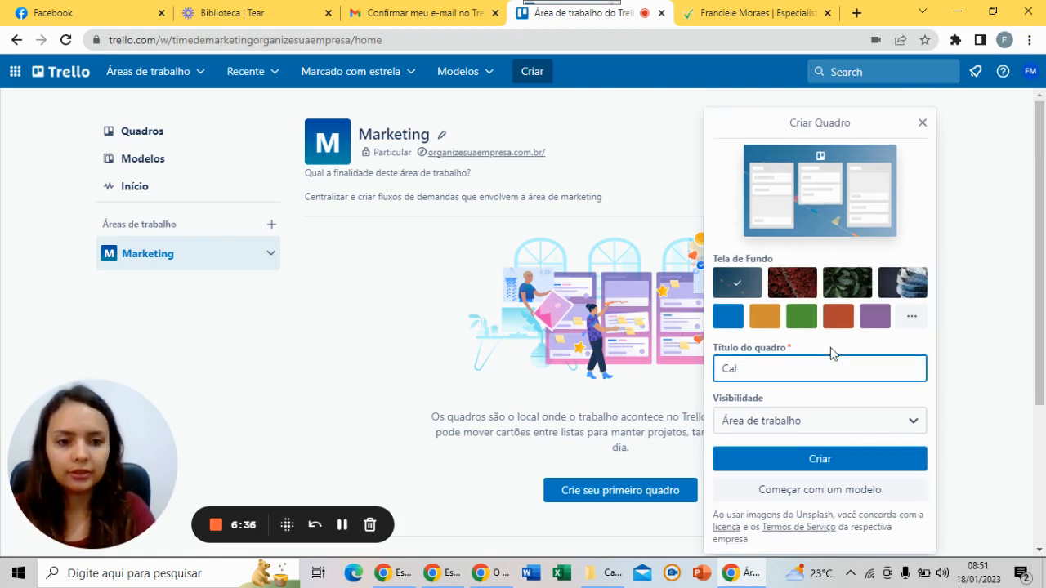
text(Fluxo)
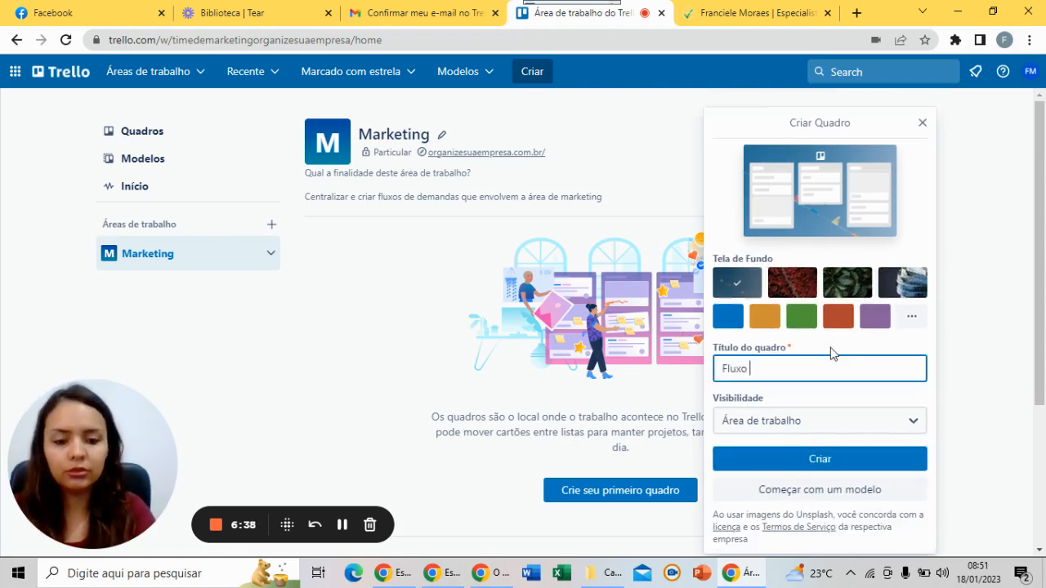
text( de Dem)
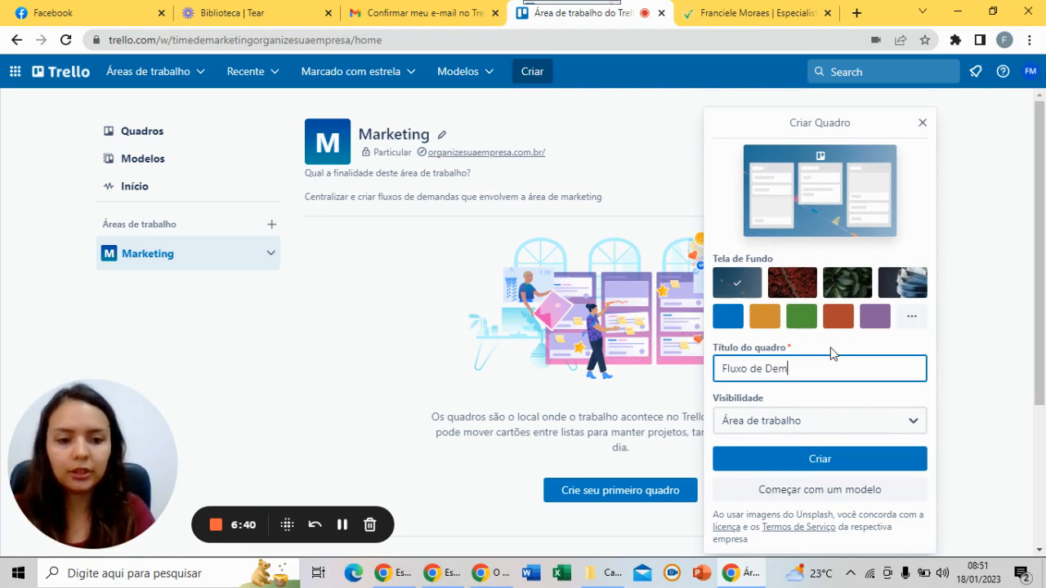
text(andas - Calen)
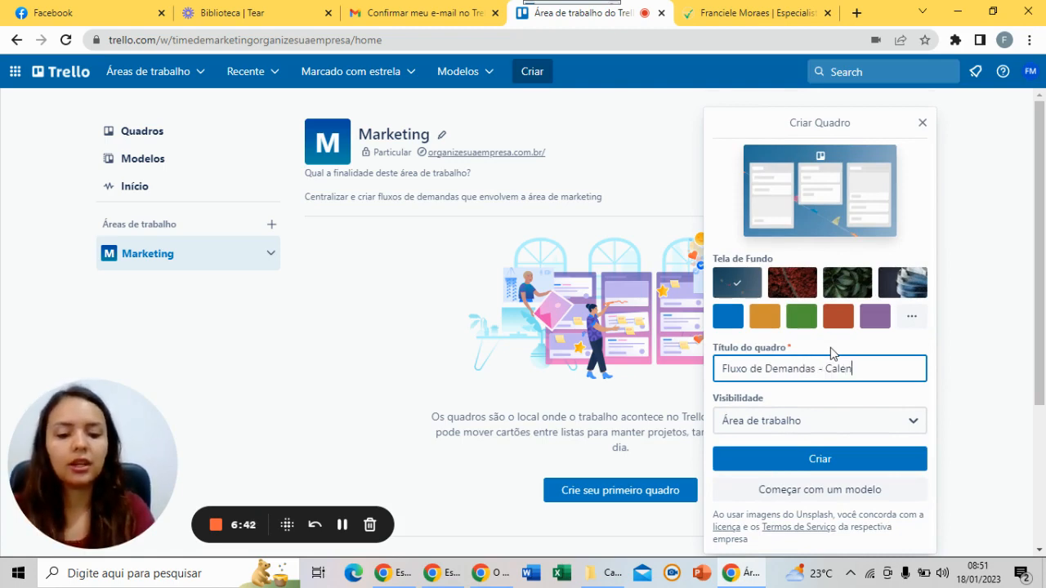
text(dario Editorial)
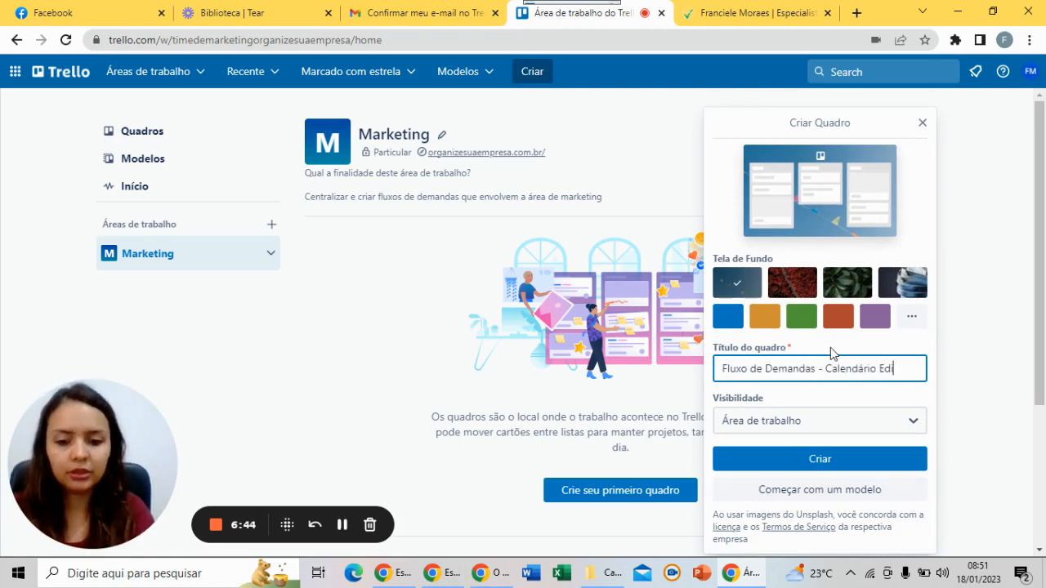
click(862, 429)
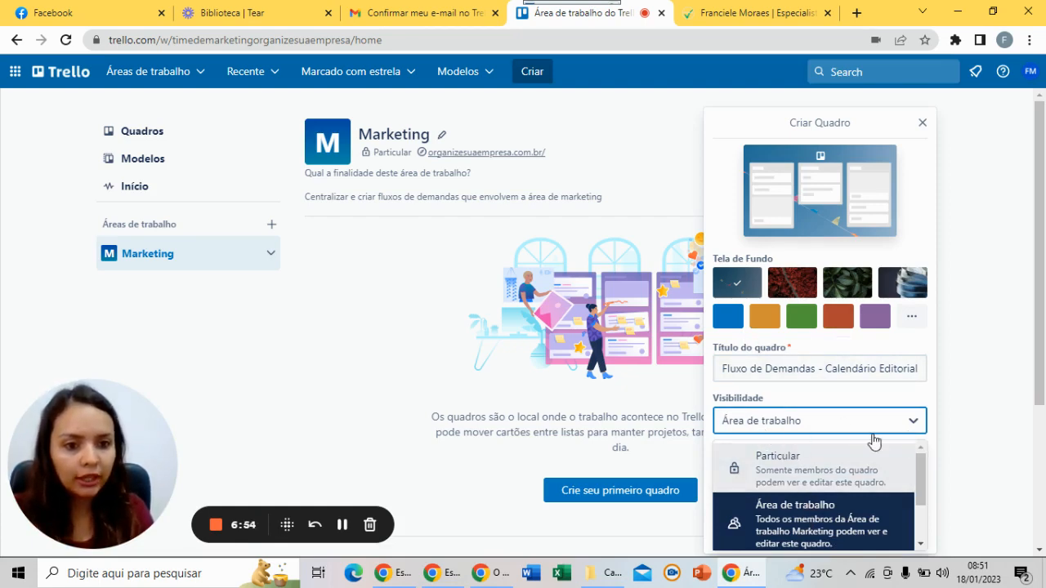
click(896, 522)
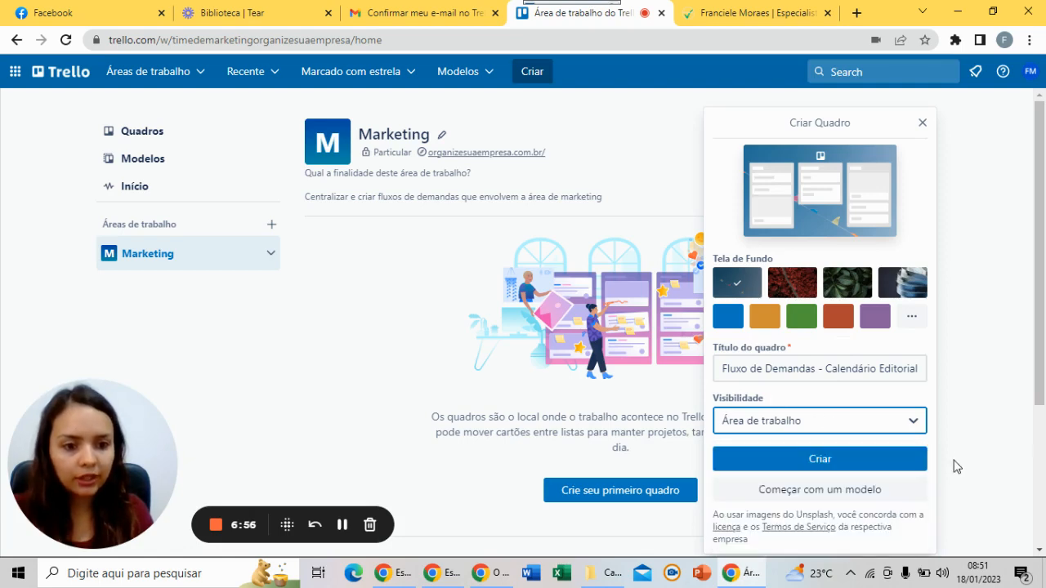
click(834, 470)
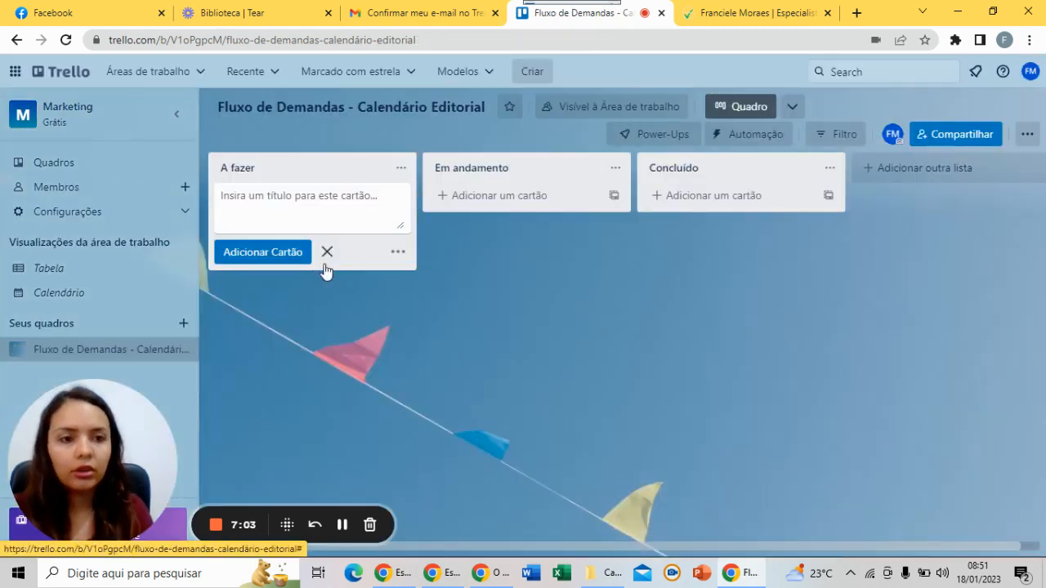
Dismiss the empty card entry, then browse the board's Cores and Fotos background options
click(325, 263)
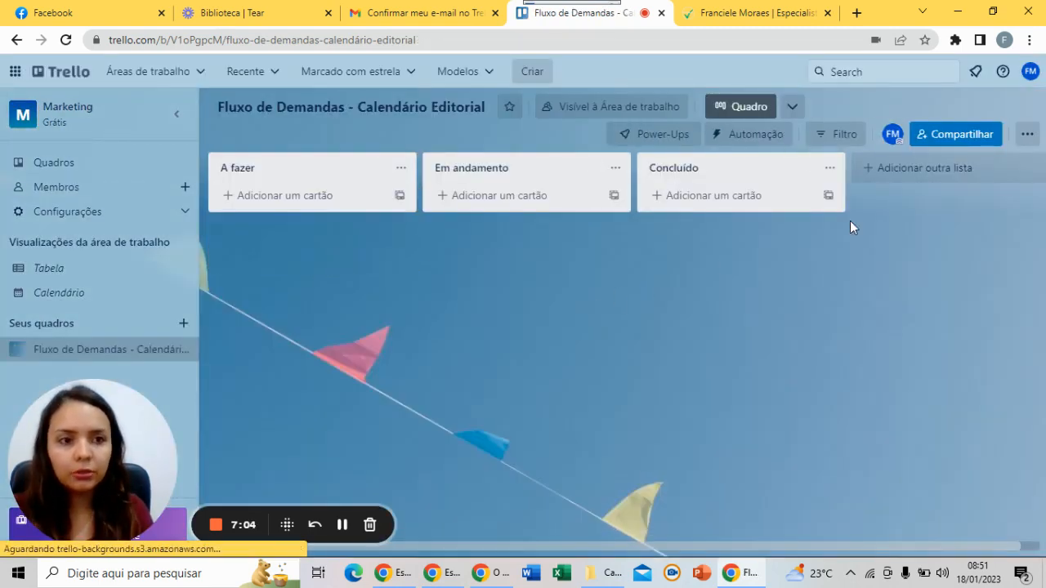
click(1023, 136)
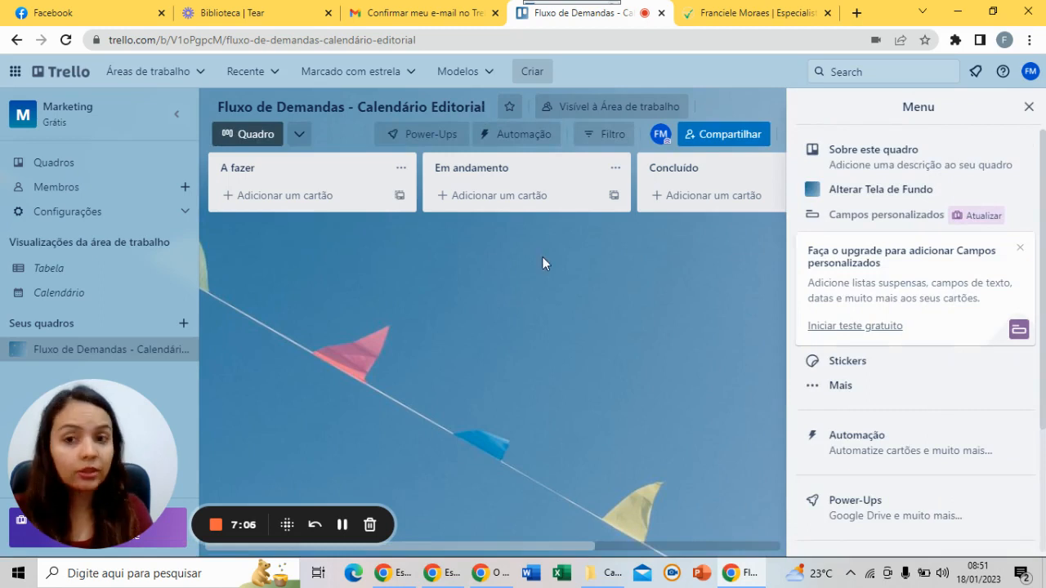
click(877, 198)
click(969, 200)
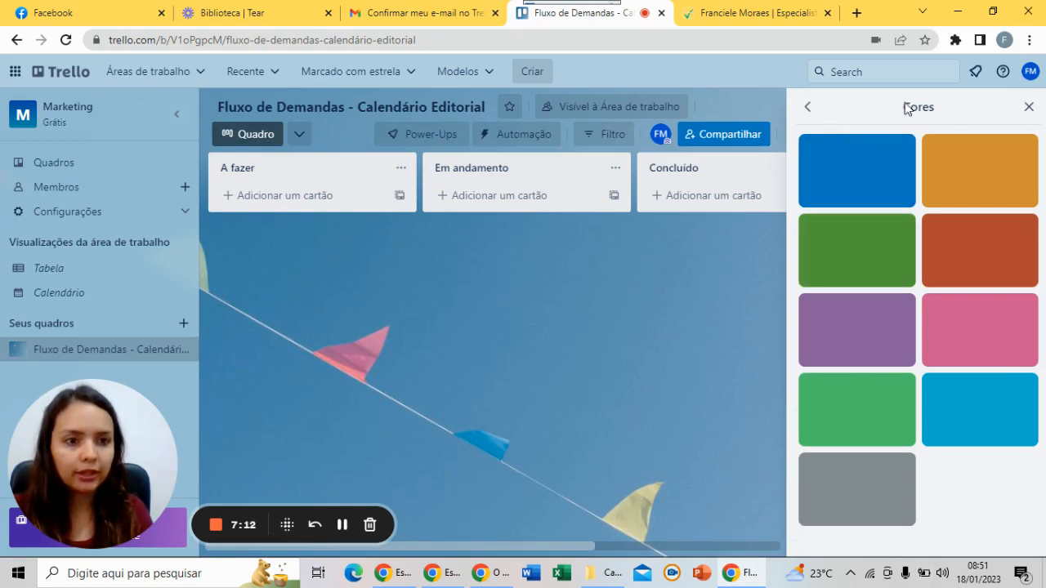
click(807, 107)
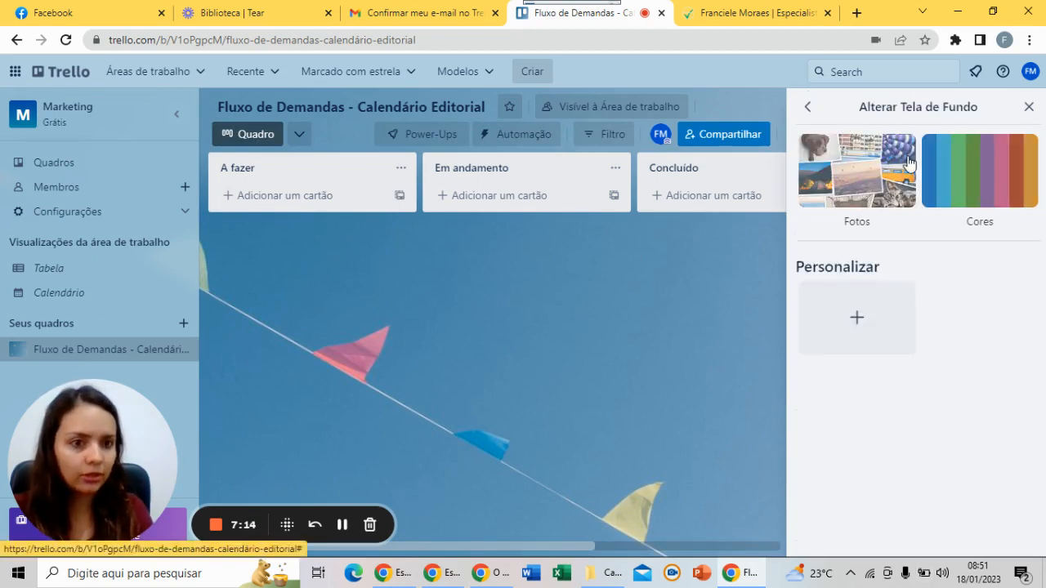
click(889, 180)
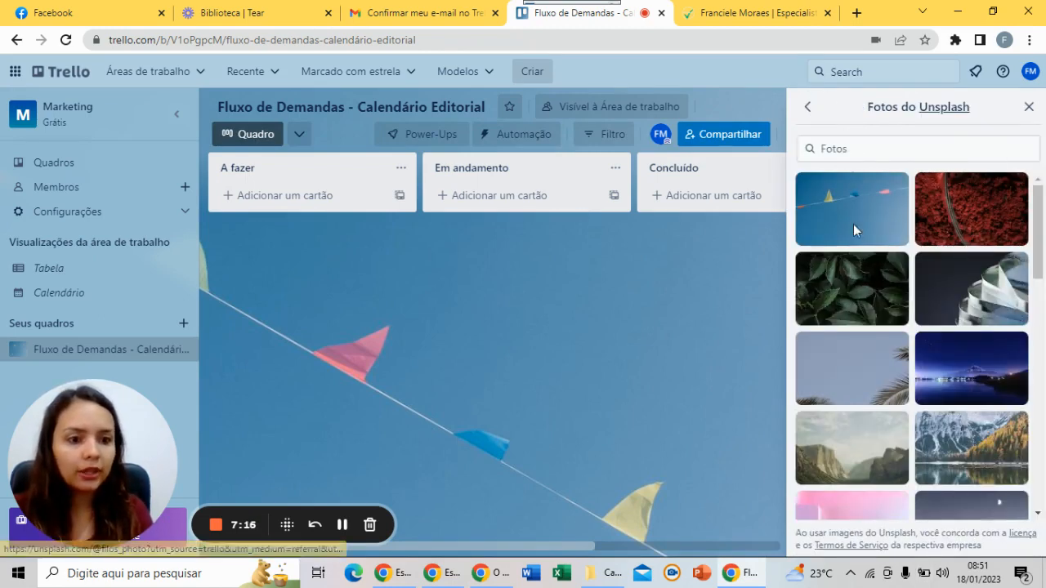
scroll(875, 343, down, 3)
scroll(872, 335, up, 3)
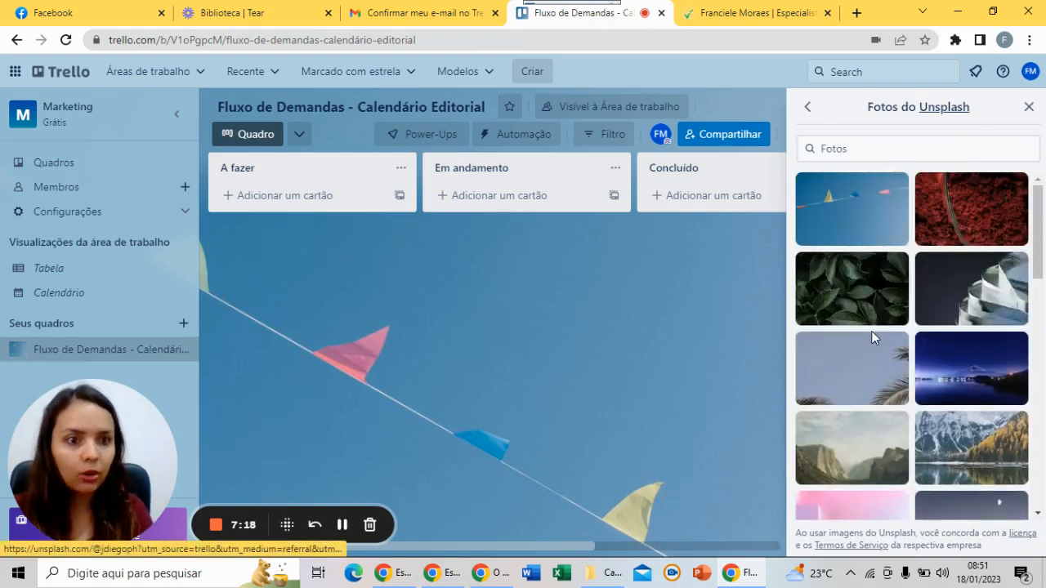
click(809, 107)
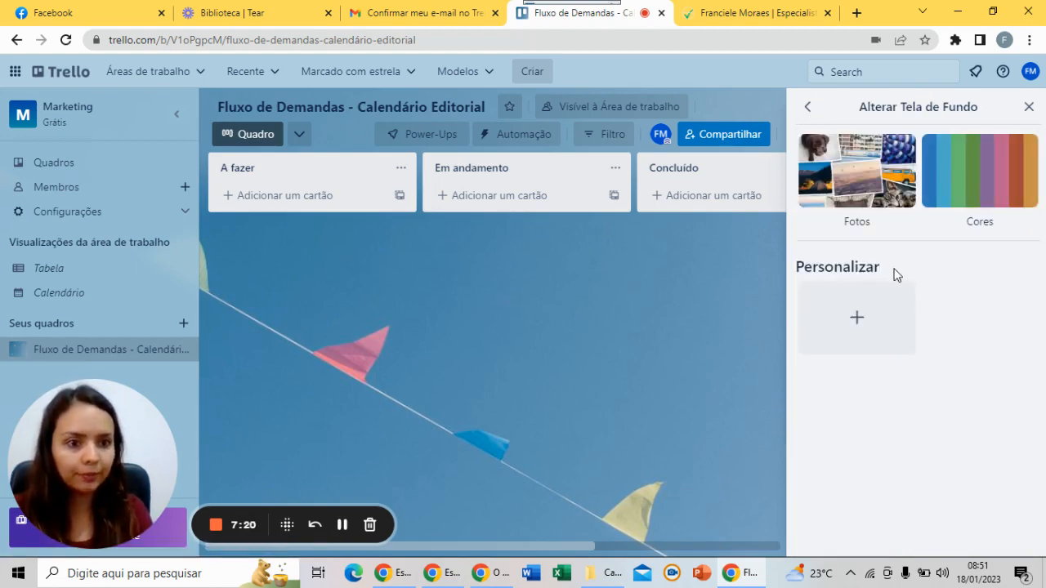
Upload the downloaded image from the computer as a custom board background
click(858, 327)
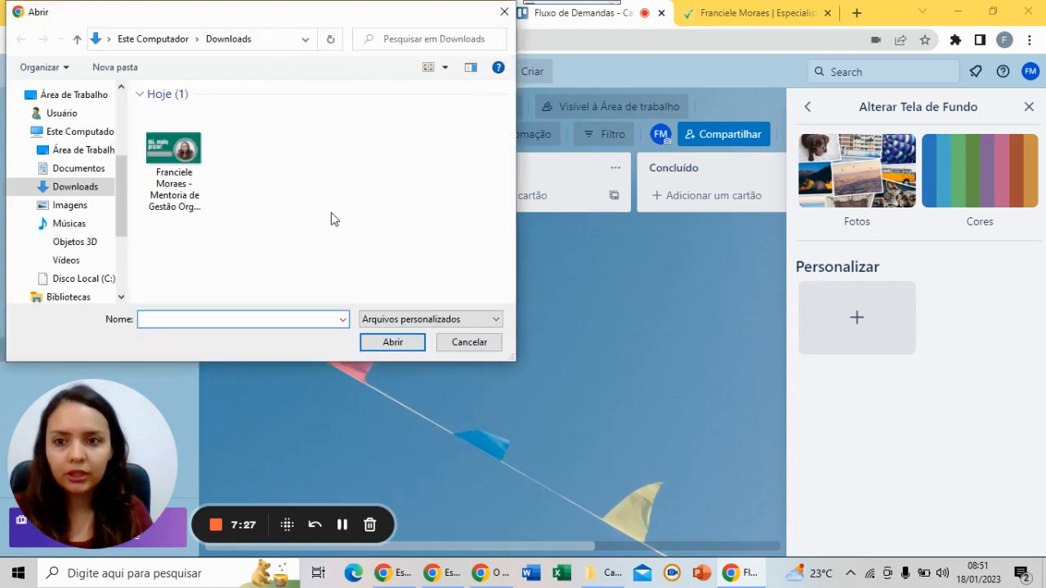
click(173, 175)
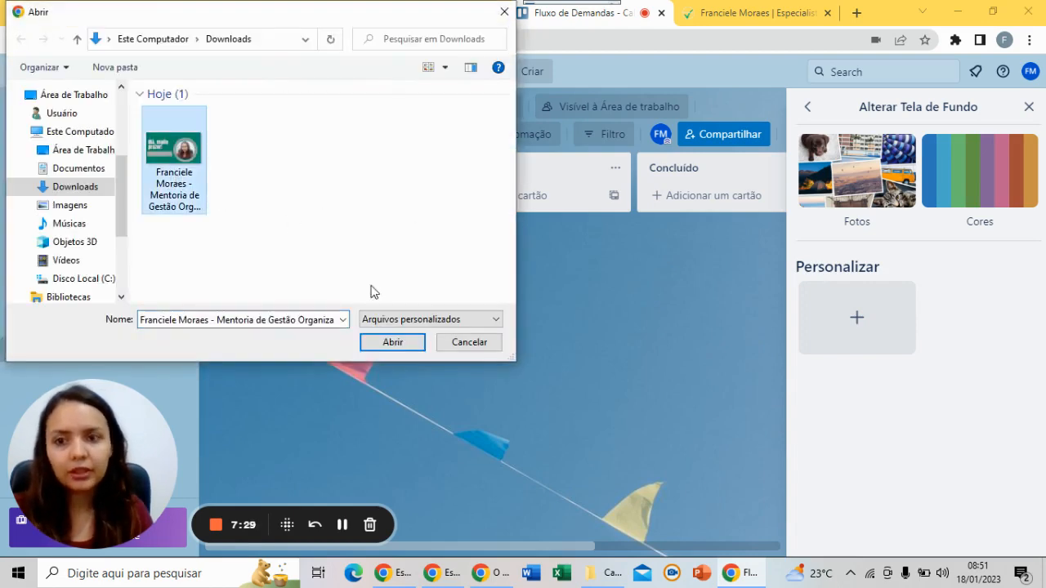
click(398, 342)
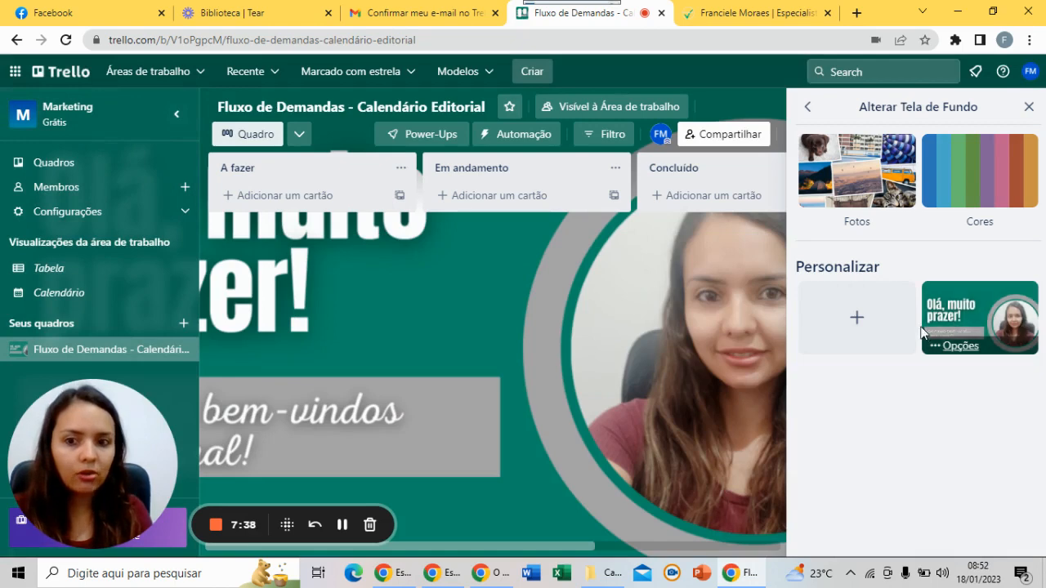
Switch the board background to plain grey and close the background panel
click(986, 178)
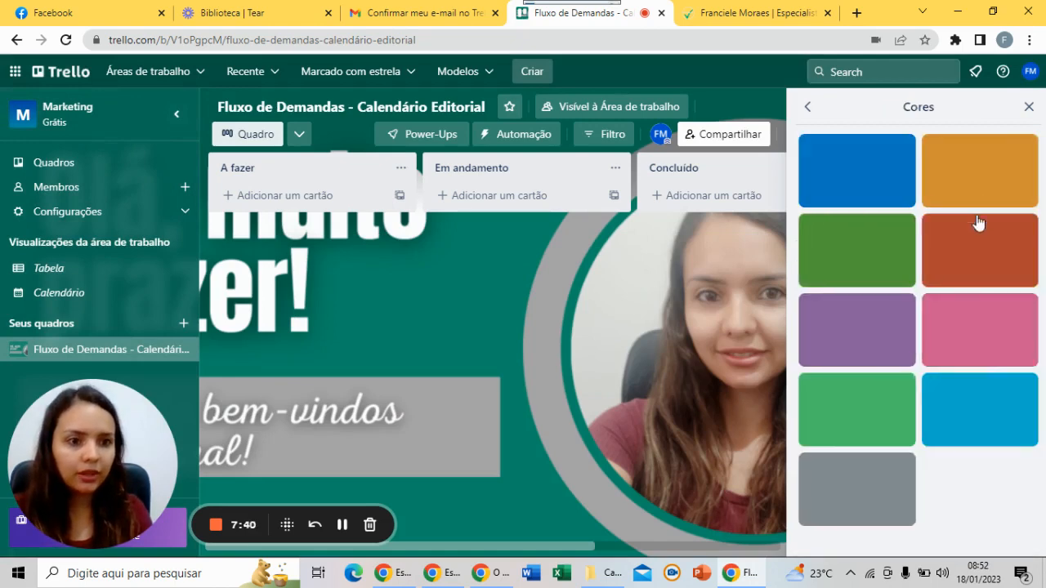
click(885, 481)
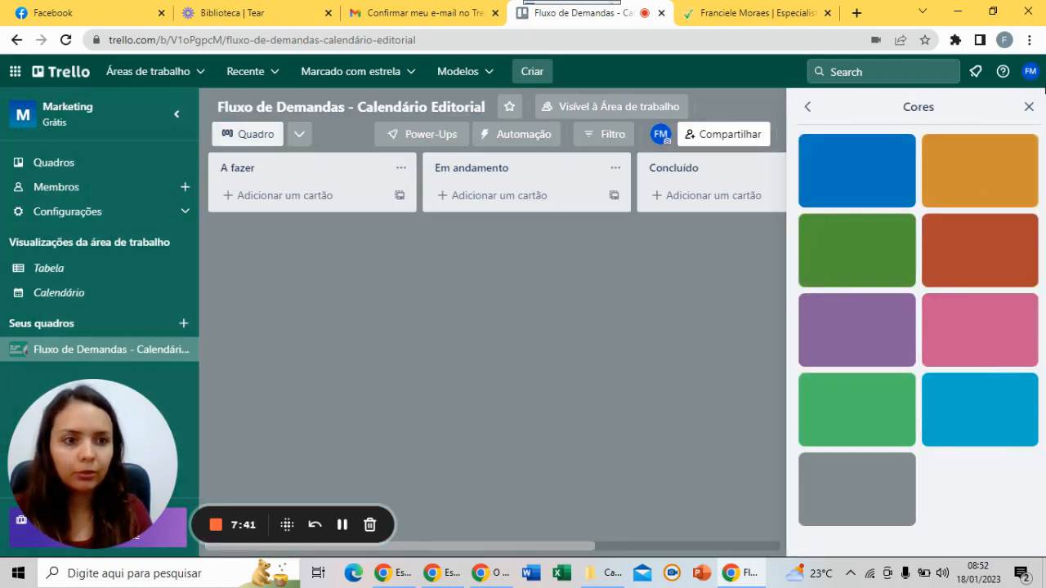
click(1026, 106)
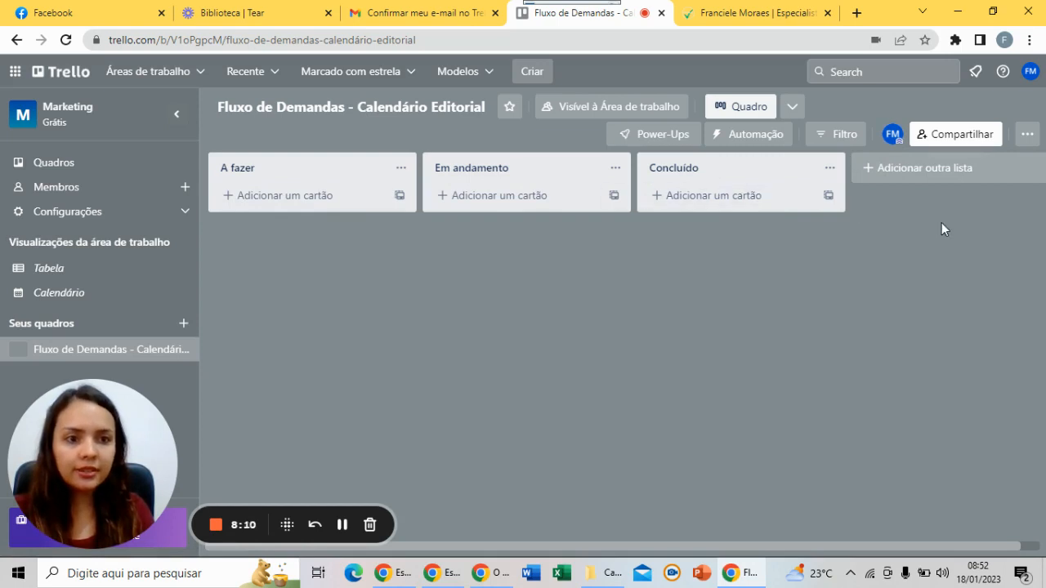
Create and copy a share link that lets anyone join the board as a member
click(962, 139)
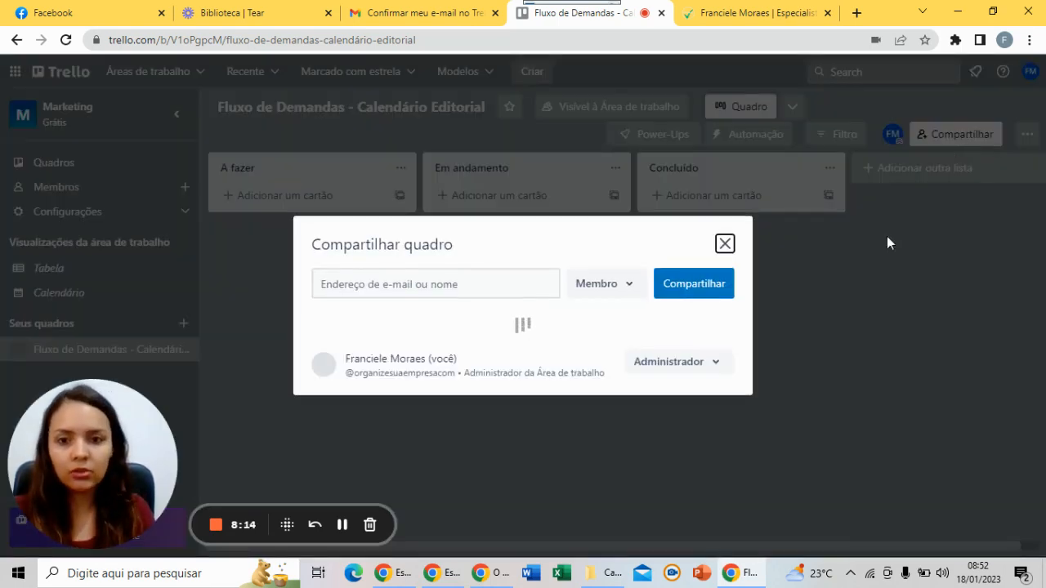
click(425, 281)
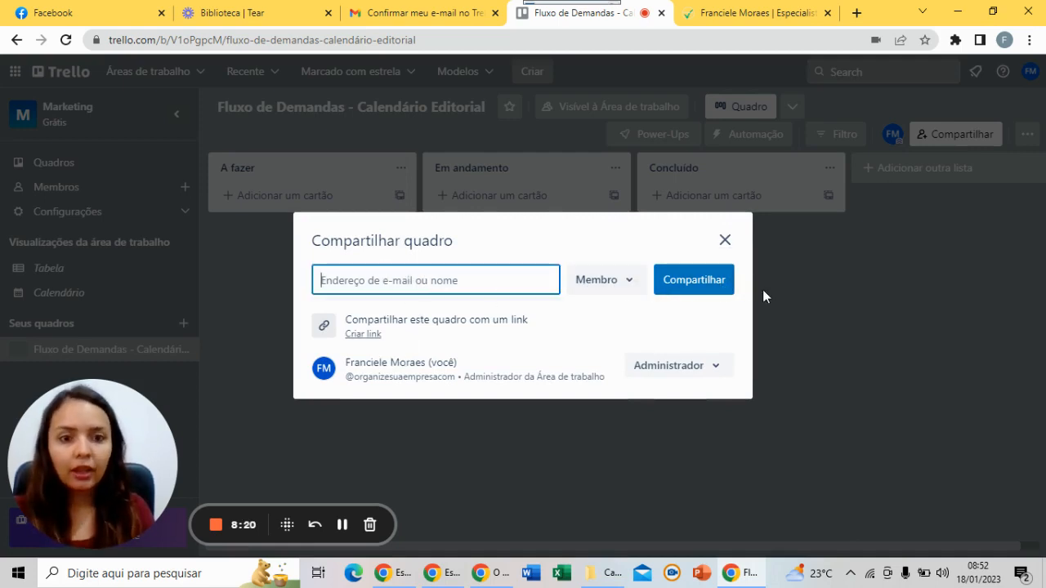
click(359, 334)
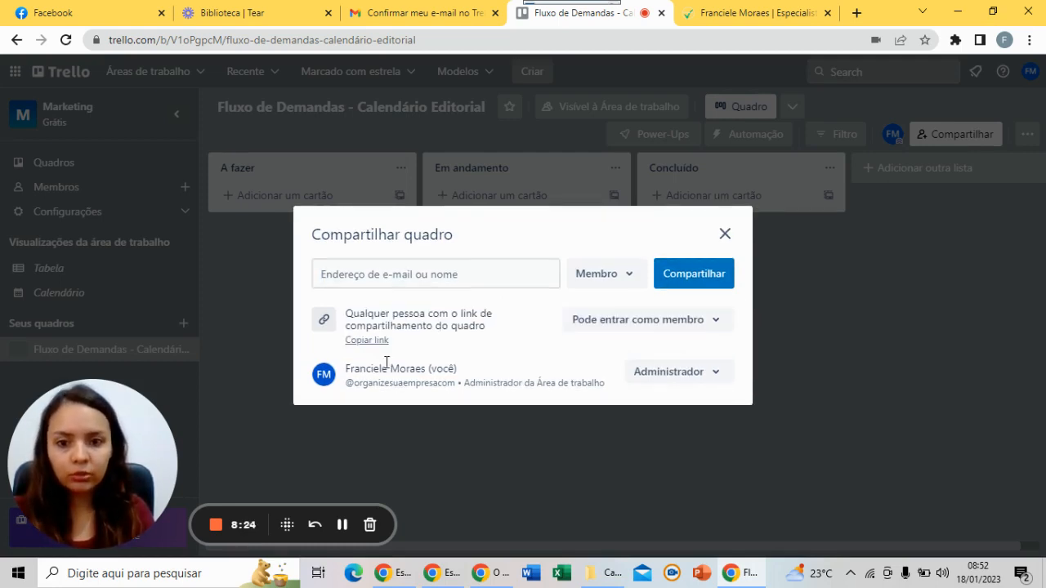
click(353, 343)
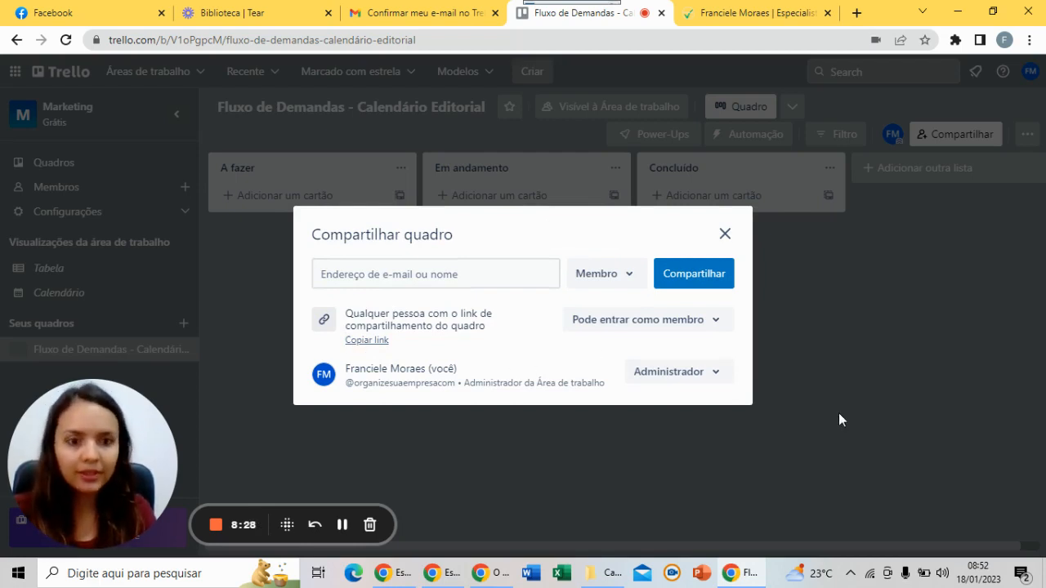
click(725, 236)
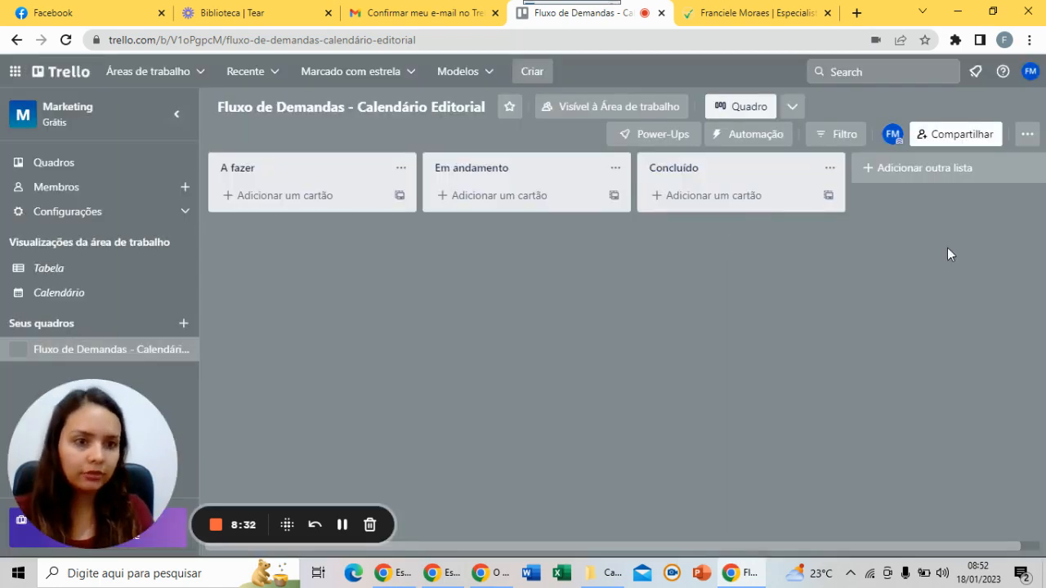
Reopen the board side panel and return to its main menu
click(1027, 134)
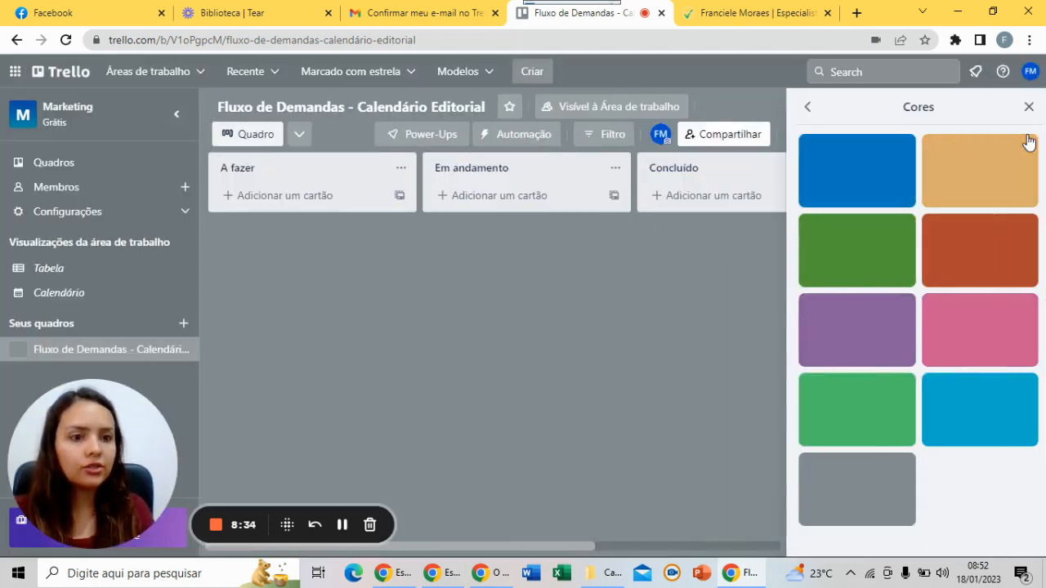
click(807, 107)
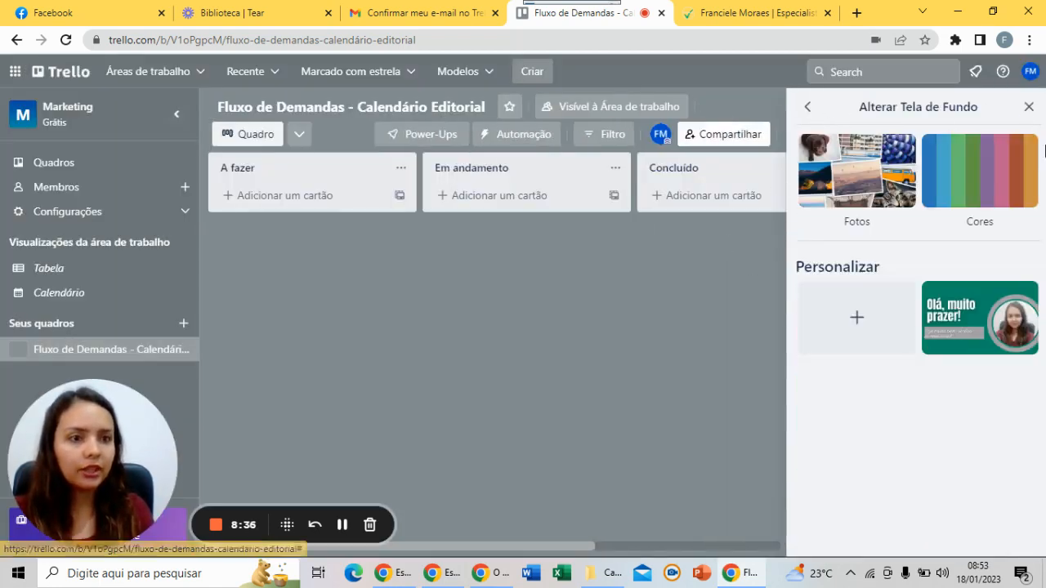
click(1031, 108)
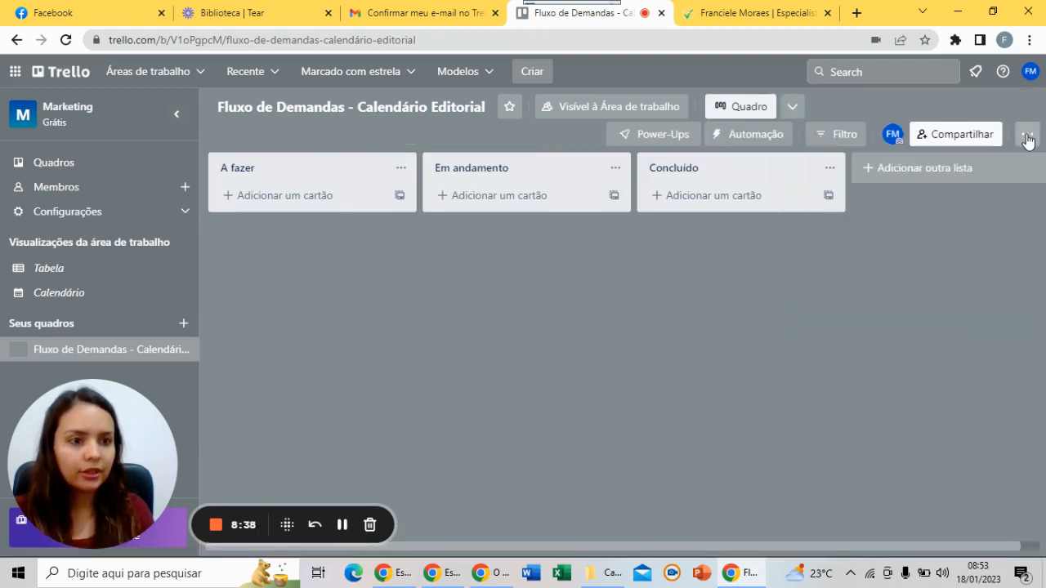
click(1027, 139)
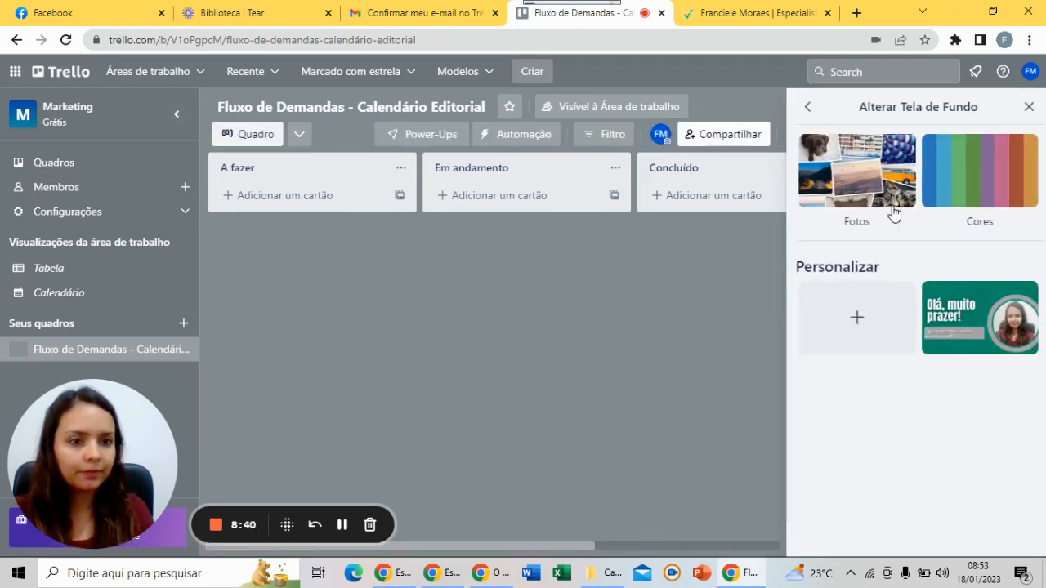
click(807, 107)
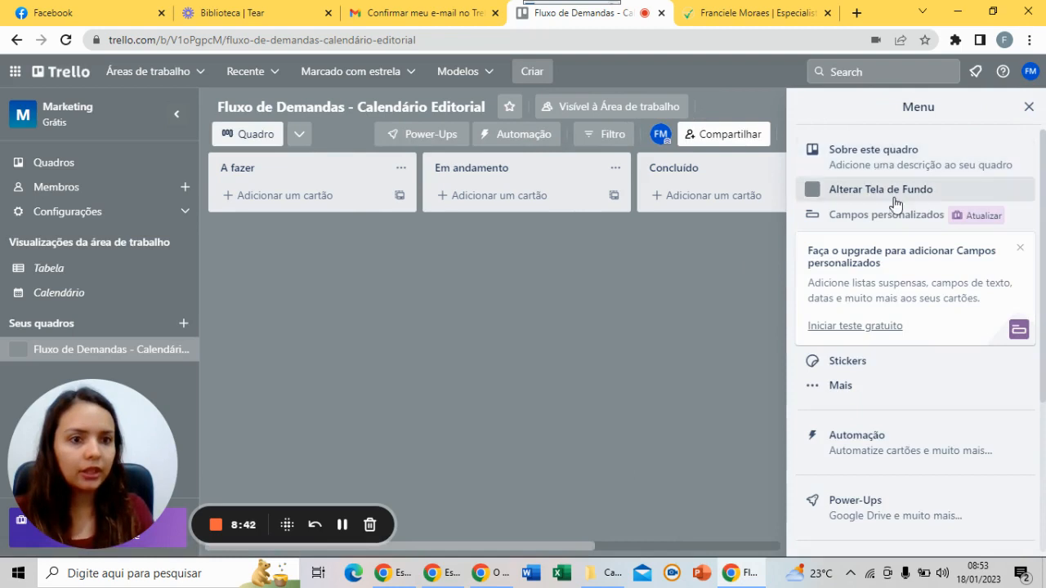
View the board's admins and empty description in Sobre este quadro, leaving it unchanged
click(874, 168)
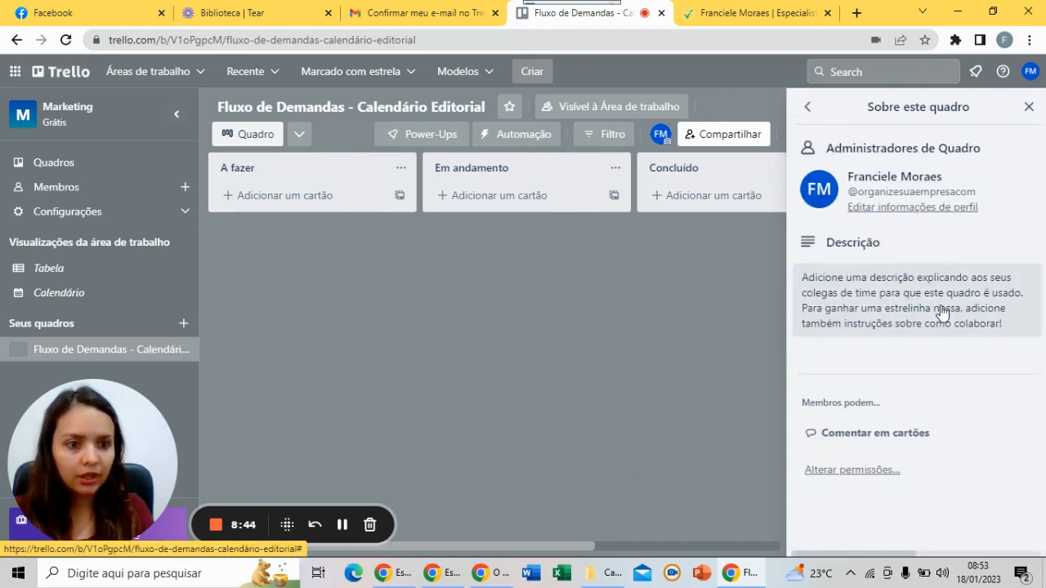
click(890, 303)
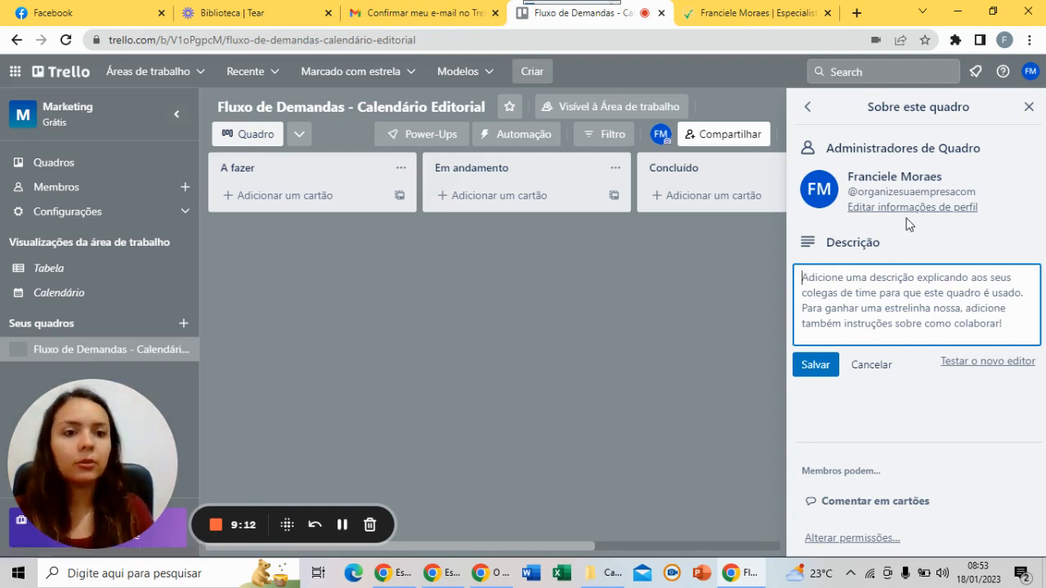
click(1028, 107)
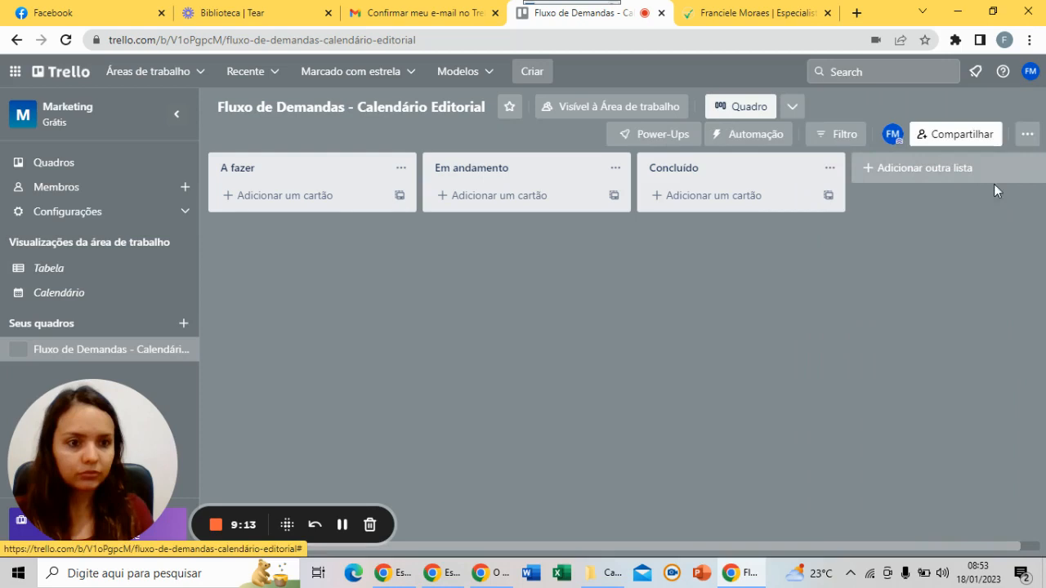
click(1027, 133)
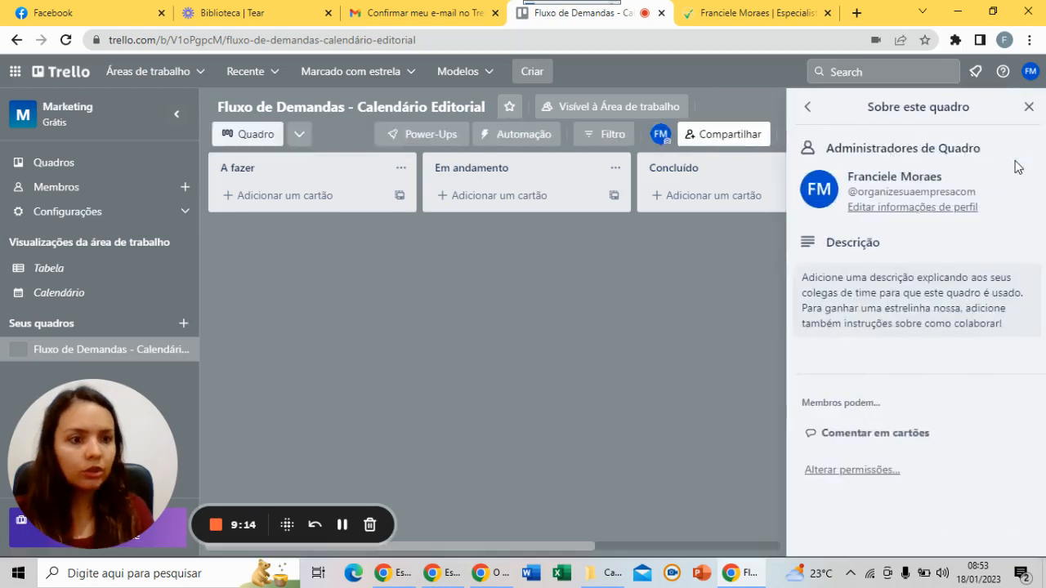
click(807, 107)
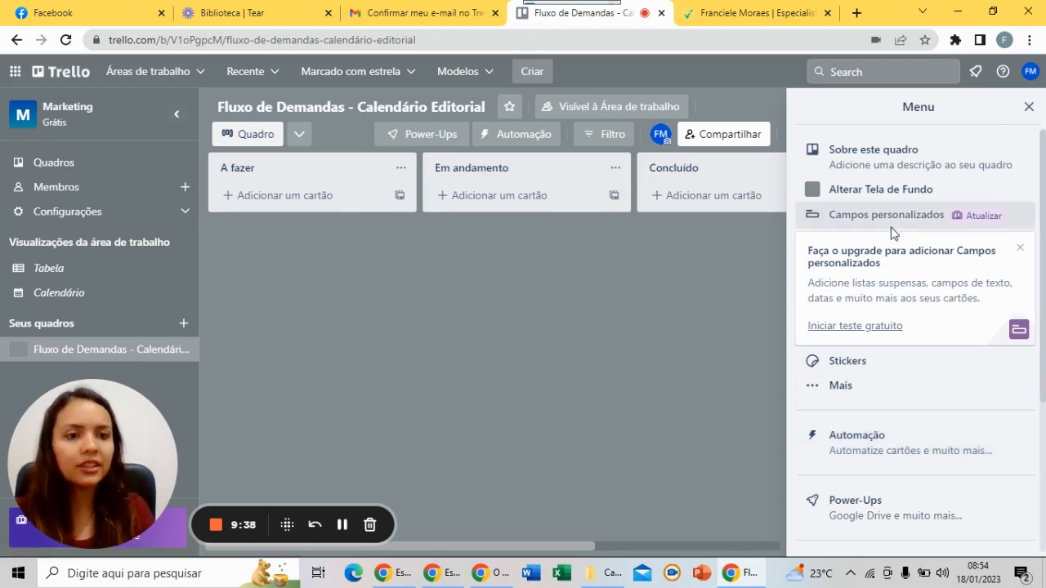
click(867, 396)
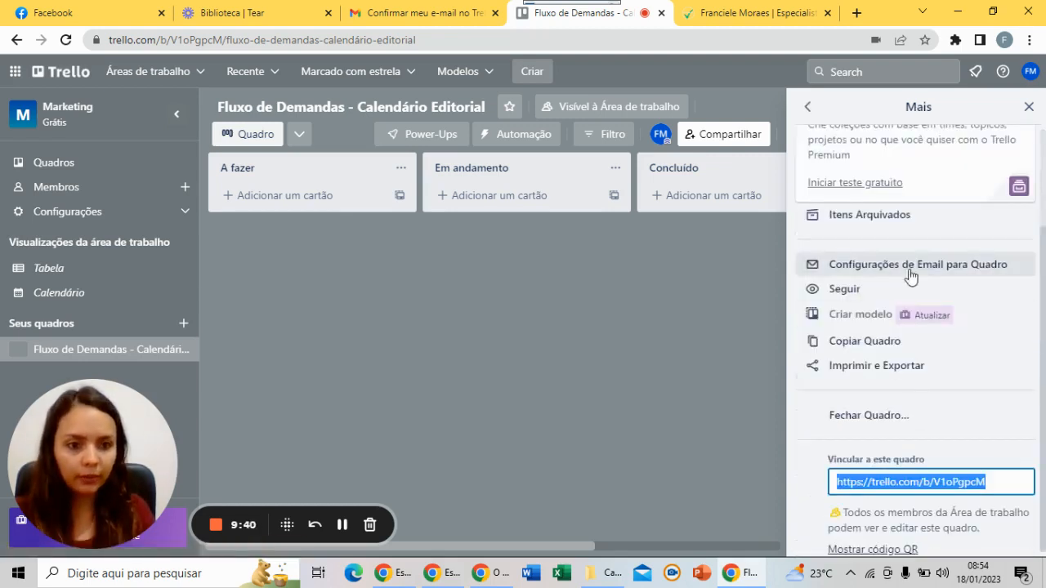
scroll(899, 315, up, 1)
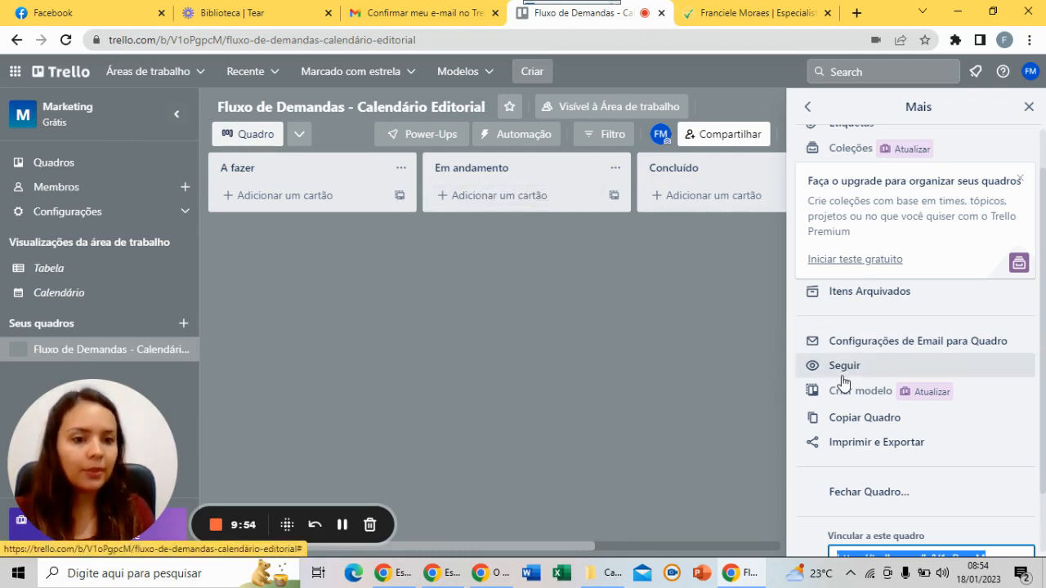
scroll(861, 429, up, 1)
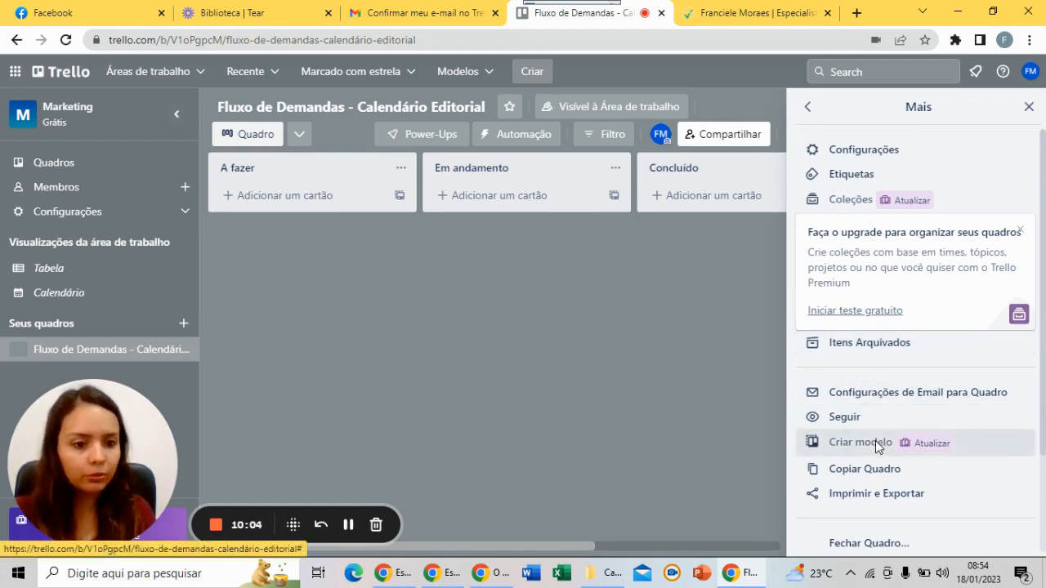
scroll(876, 441, down, 2)
scroll(875, 444, up, 1)
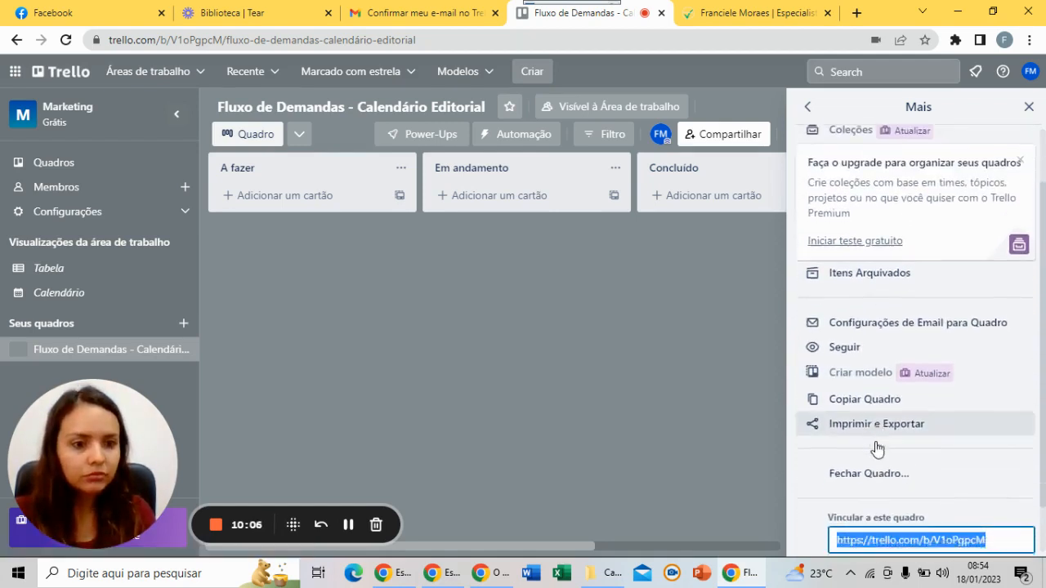
scroll(866, 441, down, 1)
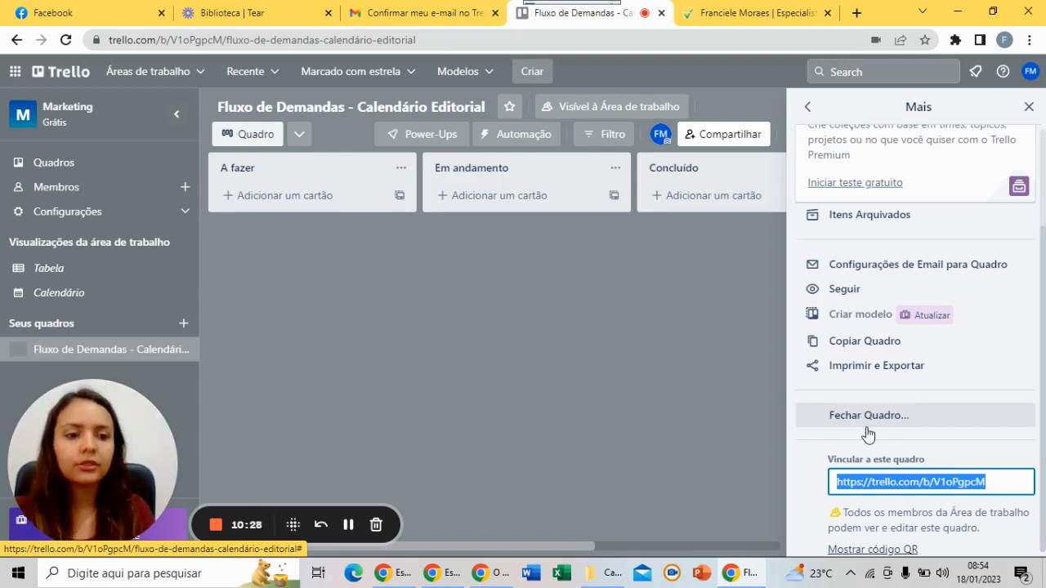
scroll(868, 433, up, 2)
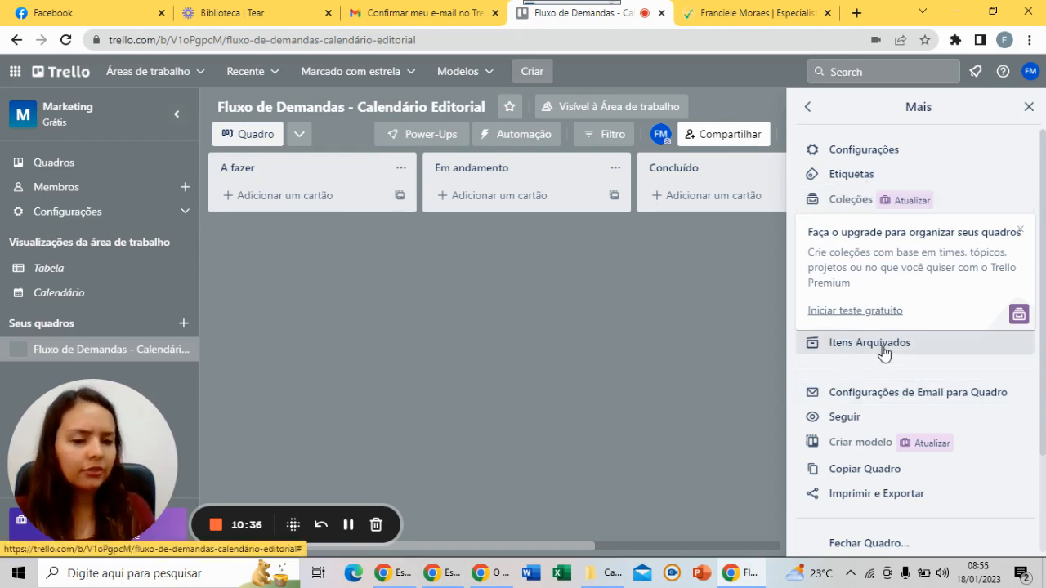
scroll(908, 451, down, 1)
scroll(908, 451, down, 2)
scroll(906, 447, up, 2)
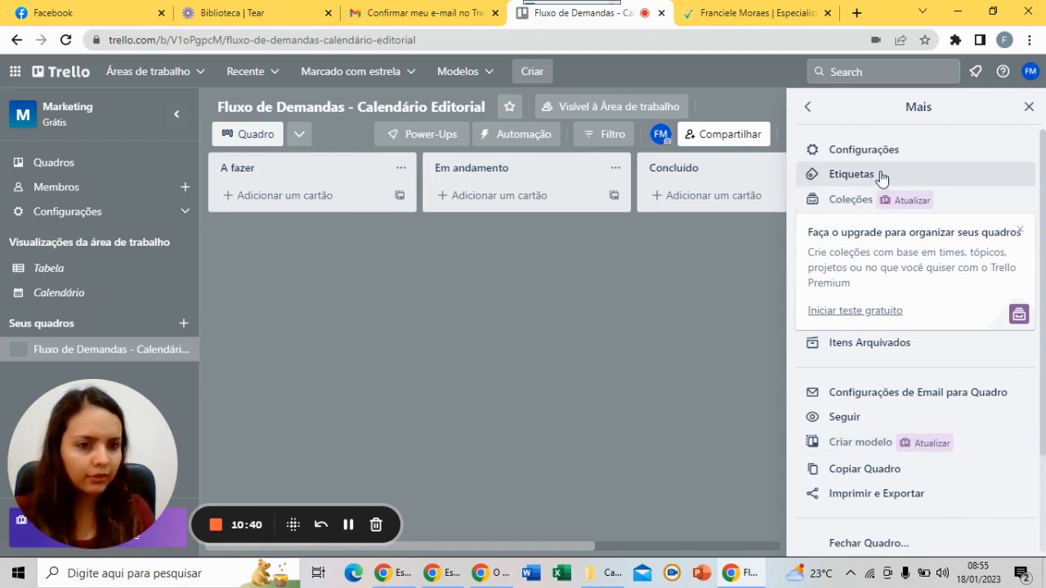
Open the board Configurações and keep comment permissions set to Membros
click(859, 151)
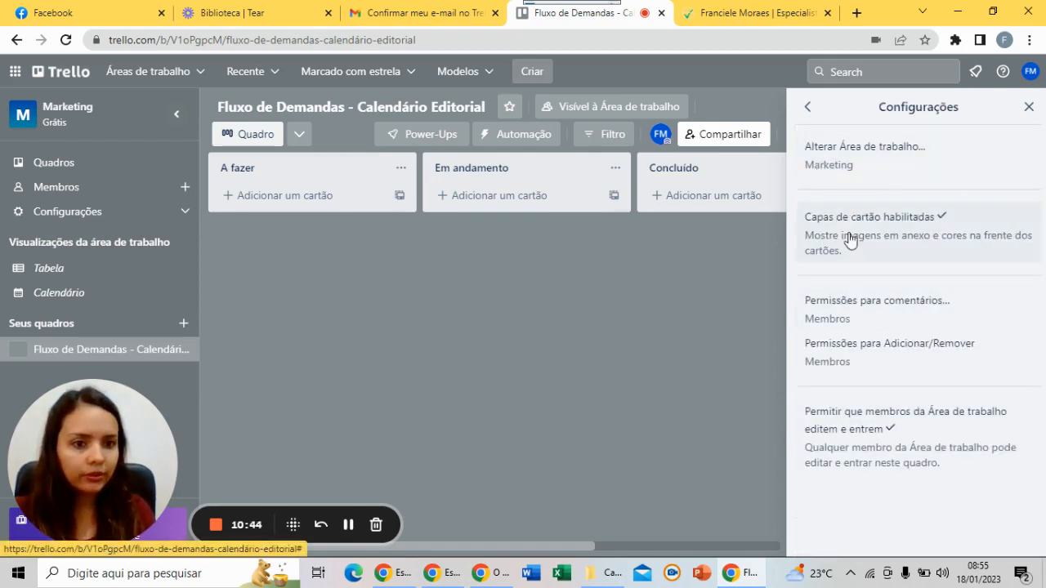
click(841, 319)
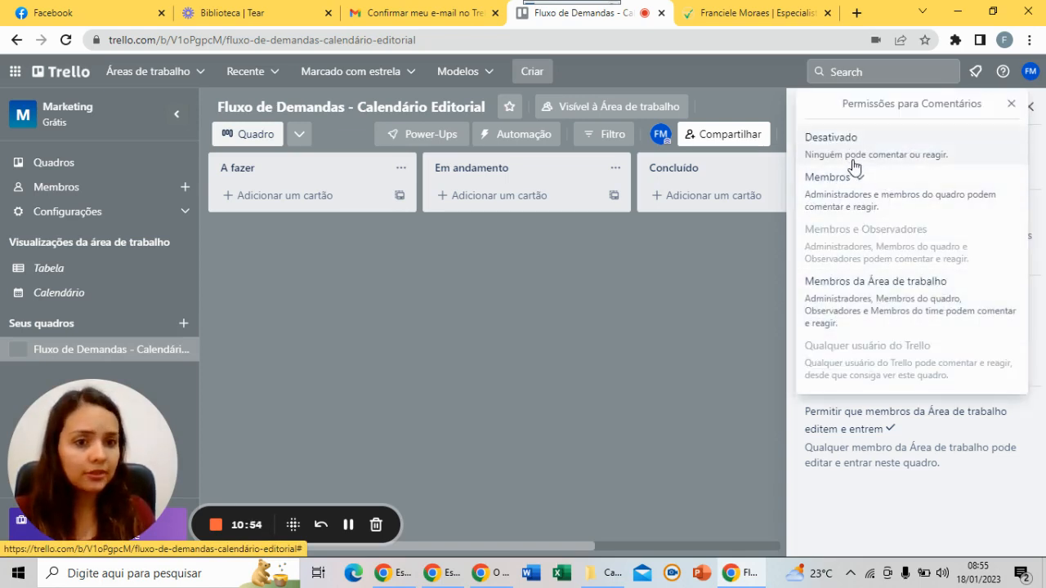
click(760, 254)
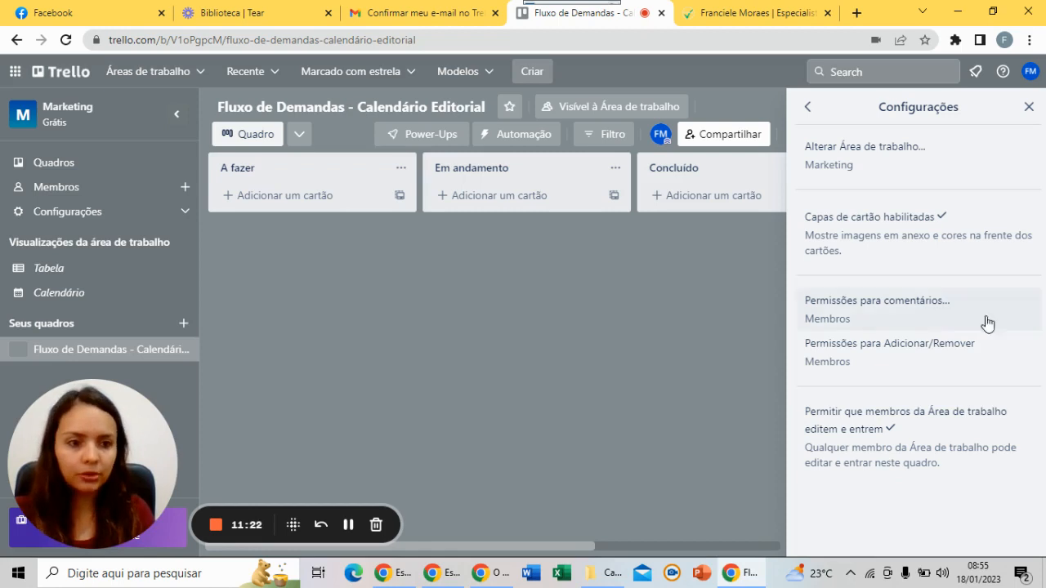
Check the Adicionar/Remover member permissions, then go back to the Mais menu unchanged
click(899, 360)
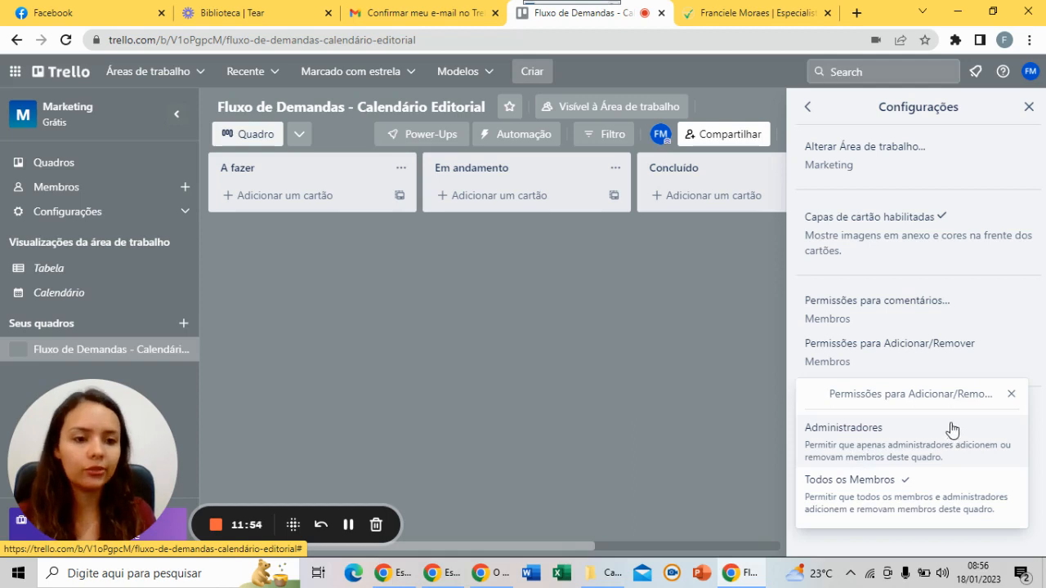
click(808, 107)
scroll(924, 341, down, 1)
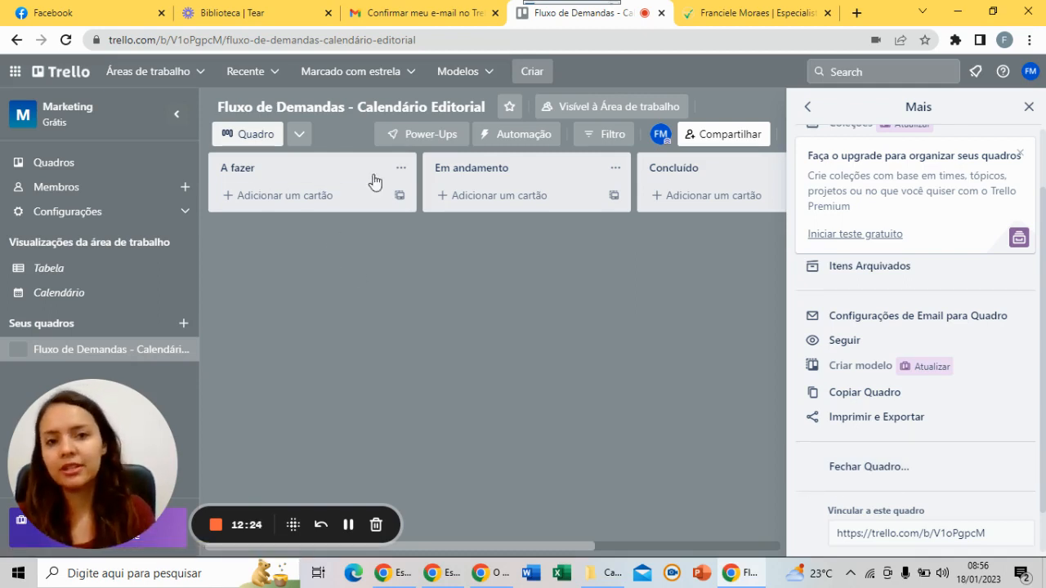
Close the side menu and add a 'Fevereiro' list after Concluído
click(1028, 106)
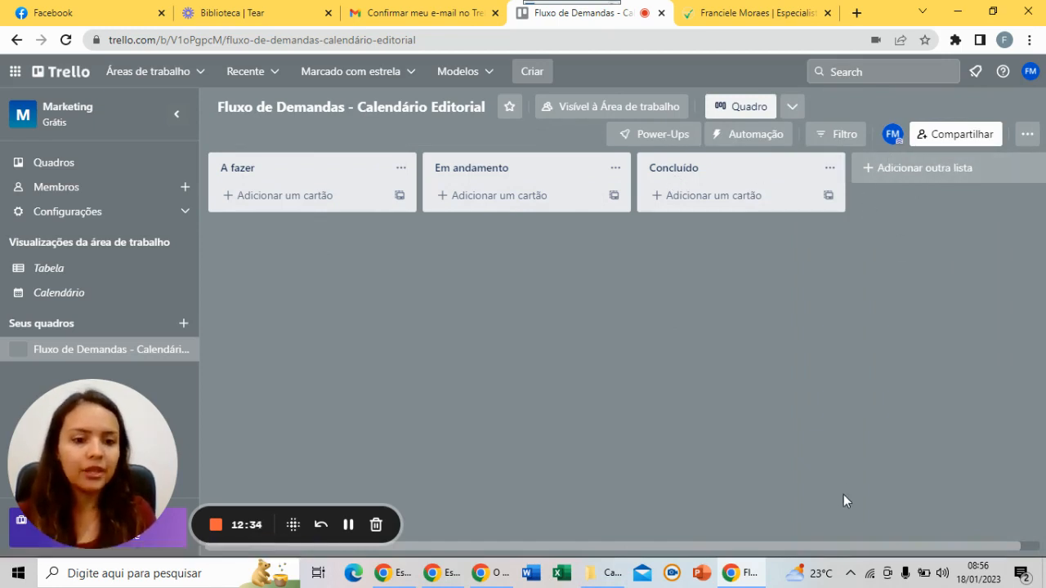
drag(797, 551, 863, 553)
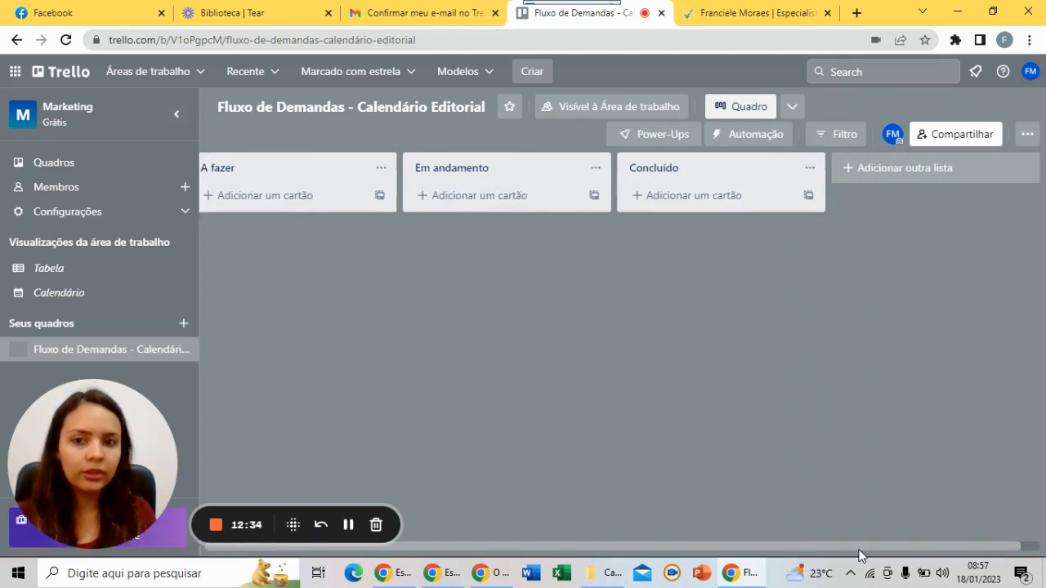
click(926, 169)
text(F)
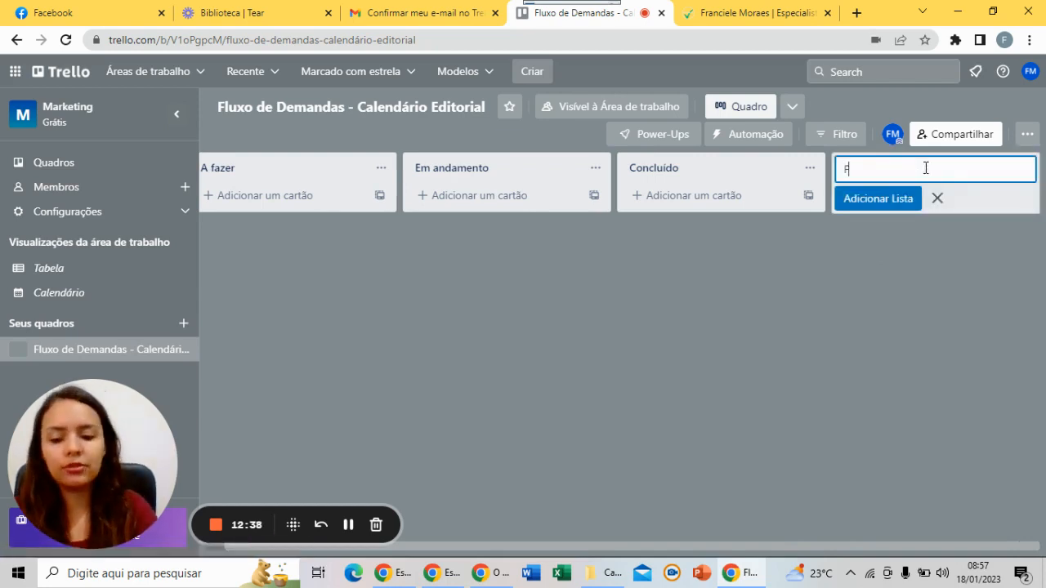
text(evereiro)
key(Return)
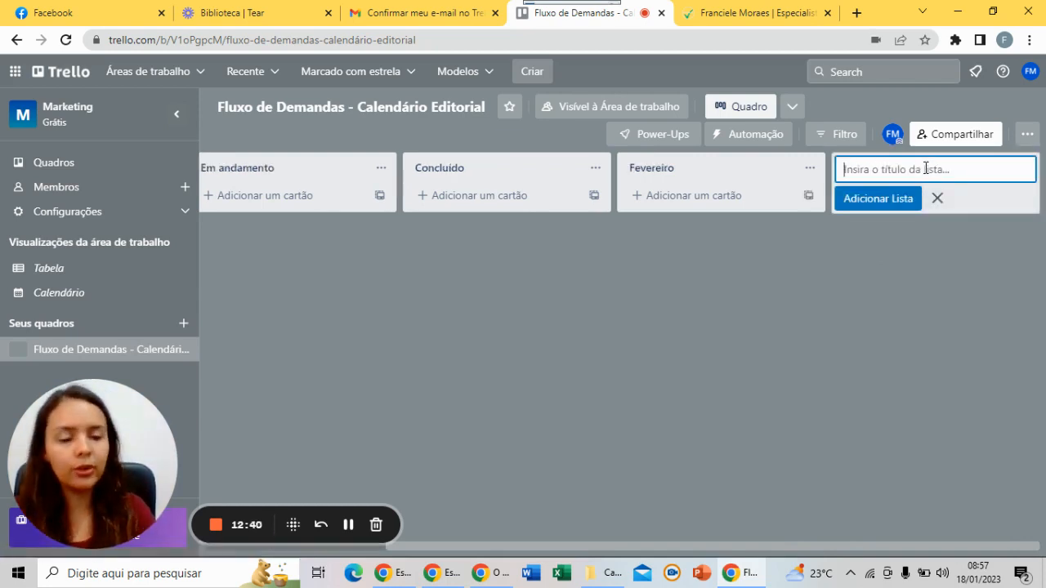
click(939, 199)
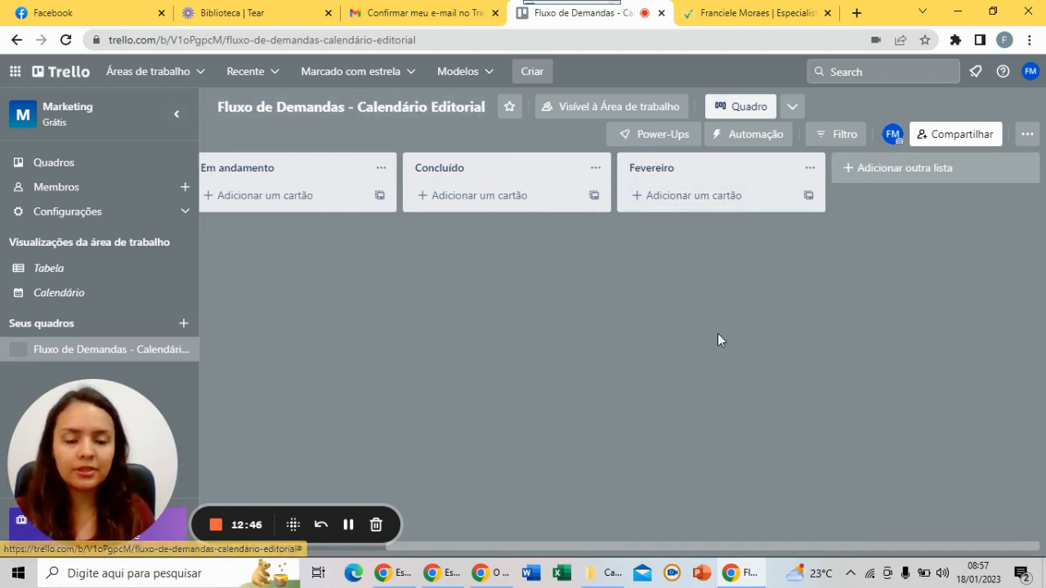
Add cards Cliente 1, Cliente 2 and Cliente 3 to Fevereiro, then open Cliente 1
click(698, 207)
text(Cliente)
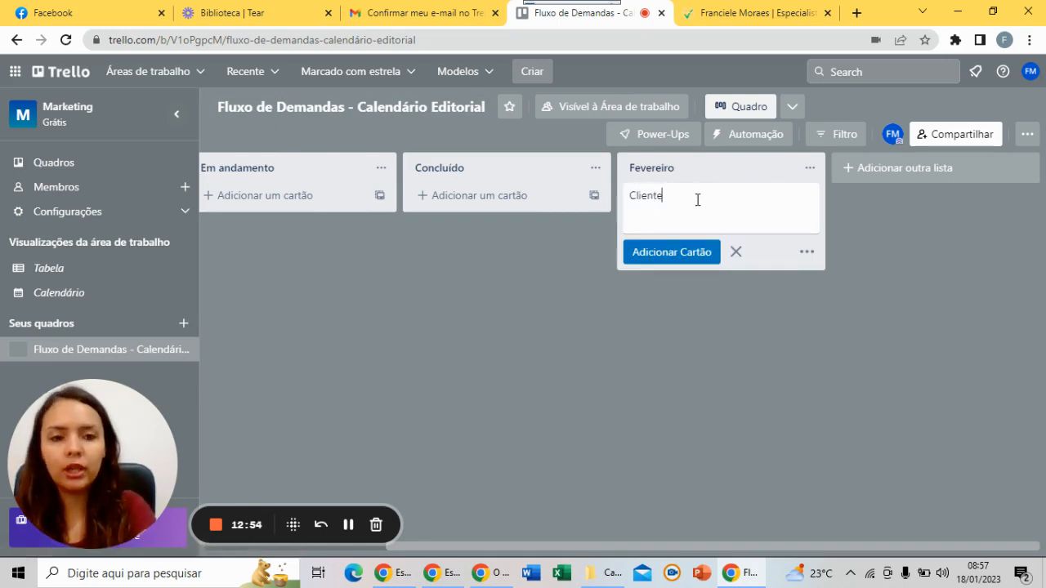
text( 1)
key(Return)
text(Clien)
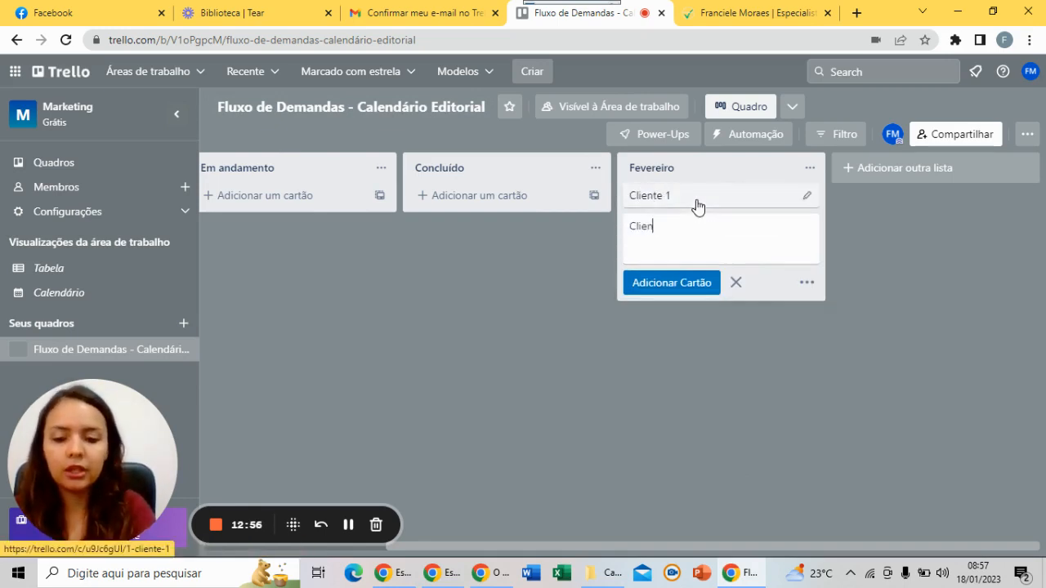
text(te 2)
key(Return)
text(Client)
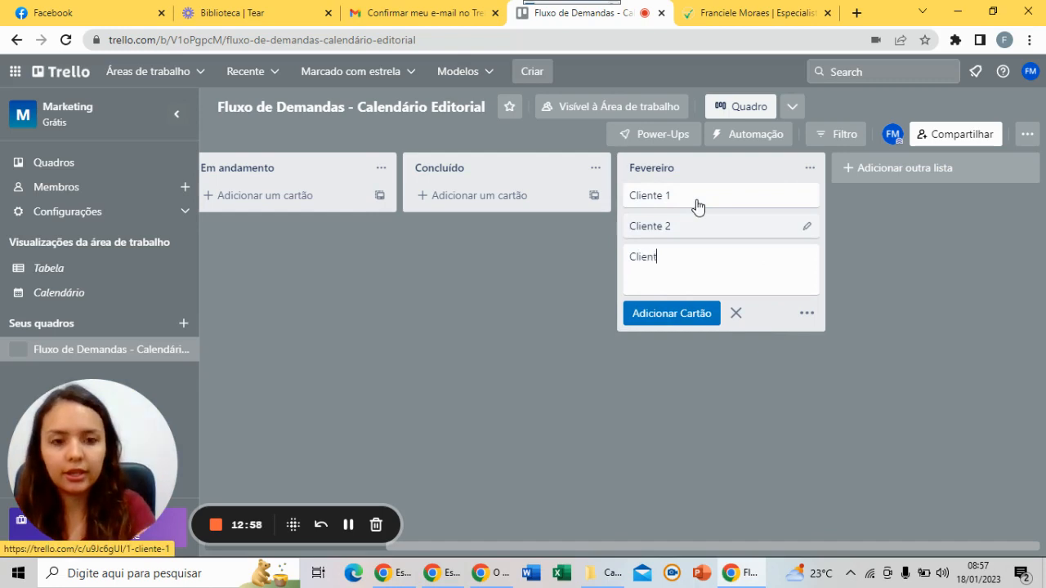
text(e 3)
key(Return)
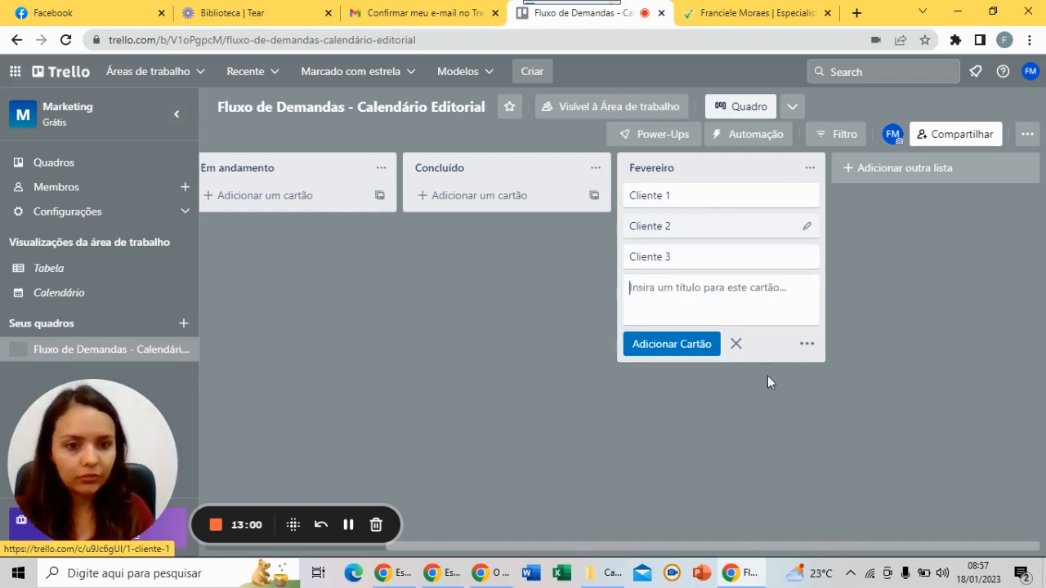
click(735, 344)
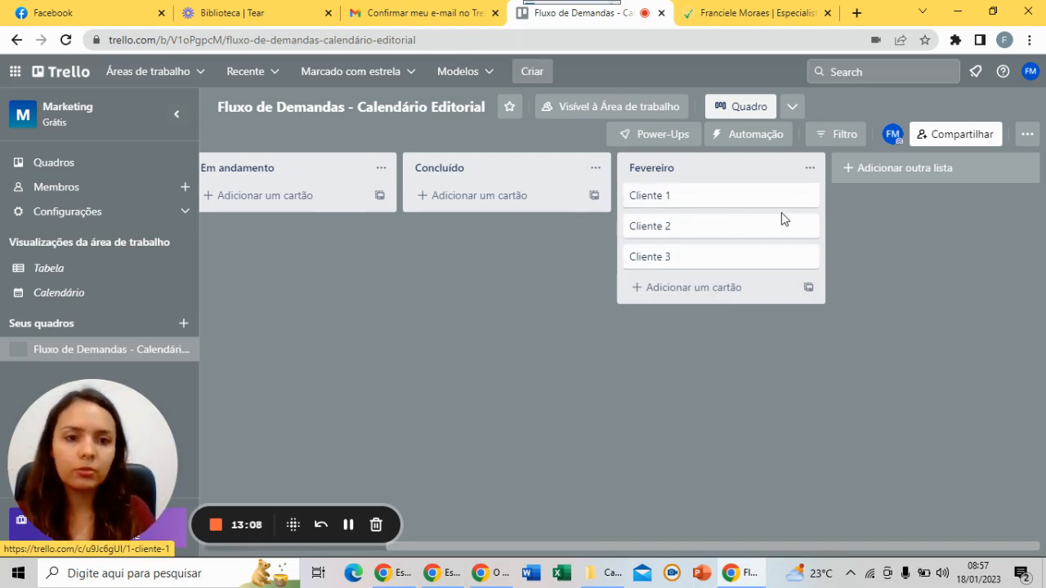
click(715, 203)
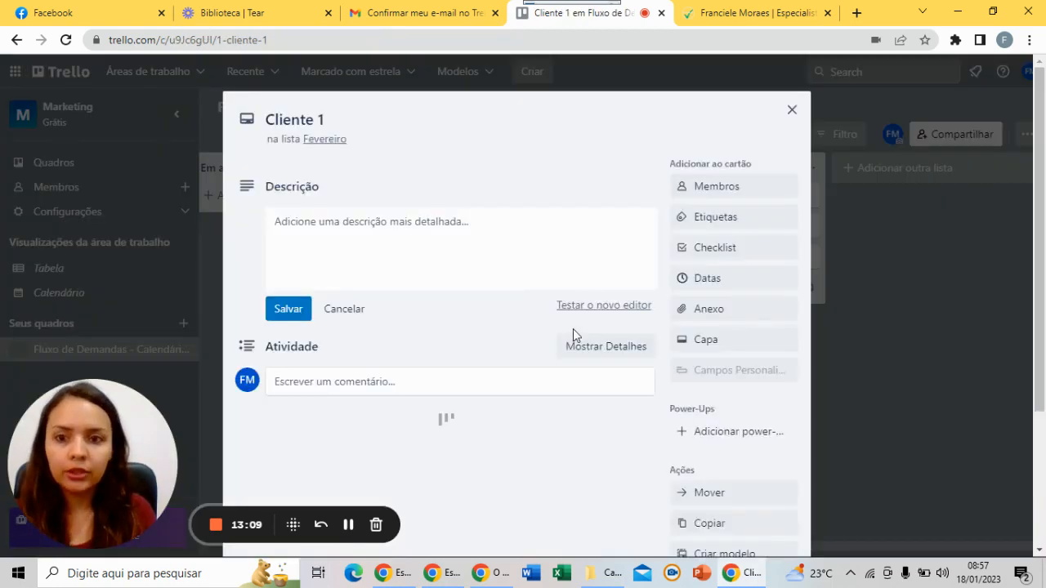
Give the Cliente 1 card the description 'Link do doc:'
click(347, 223)
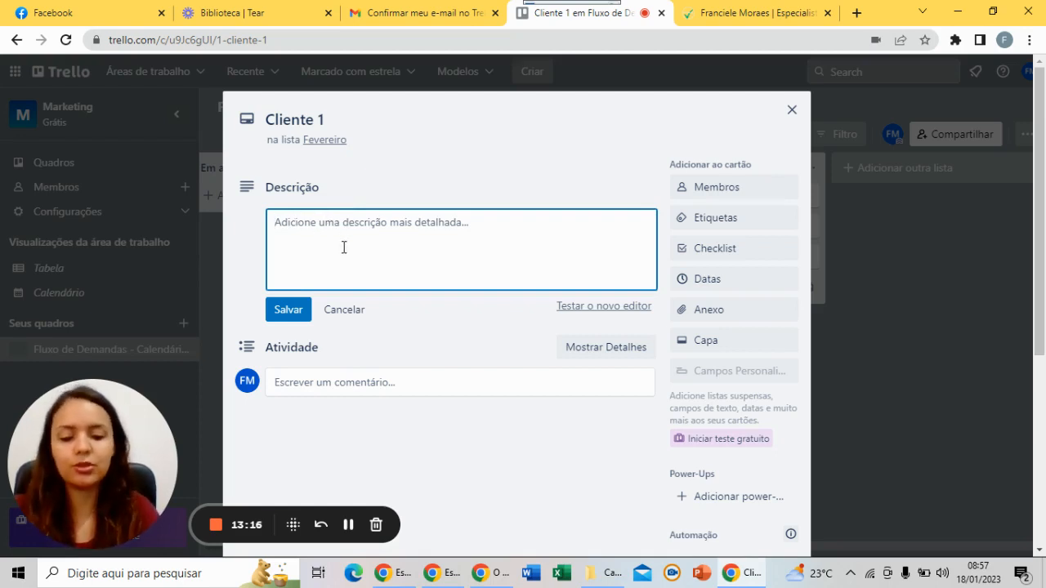
text(Link do c)
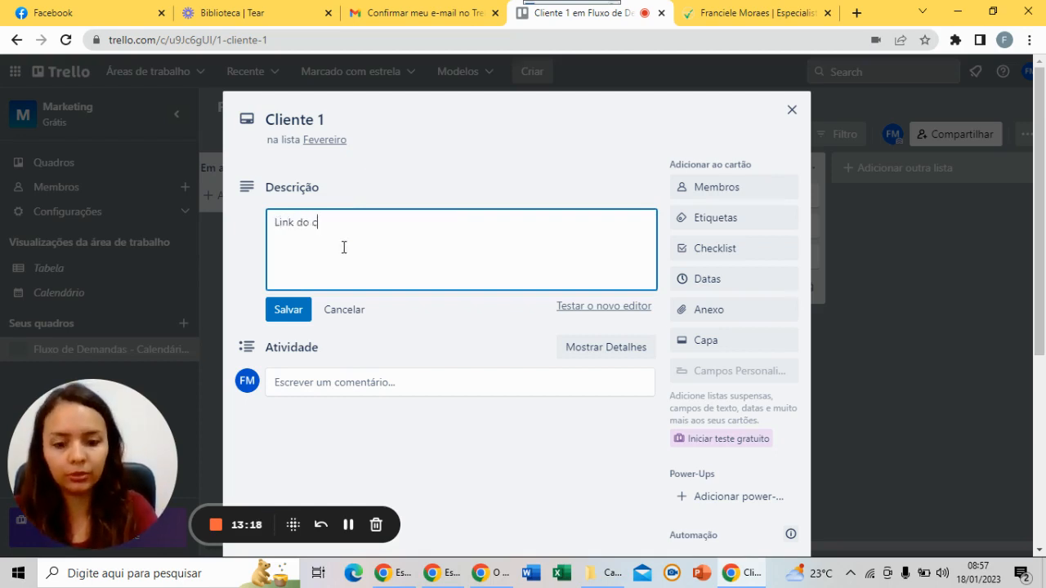
key(BackSpace)
text(doc:)
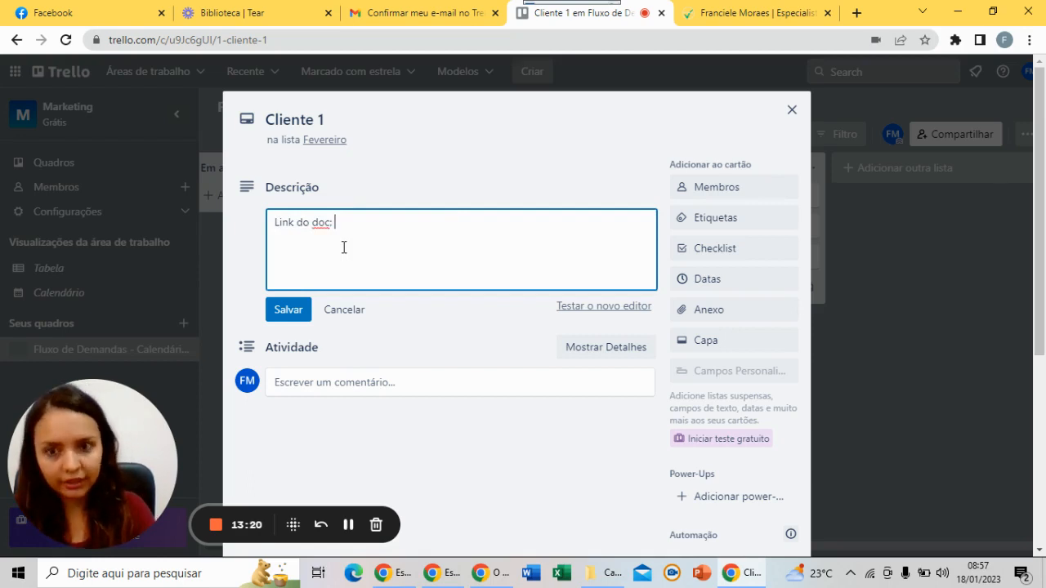
click(299, 310)
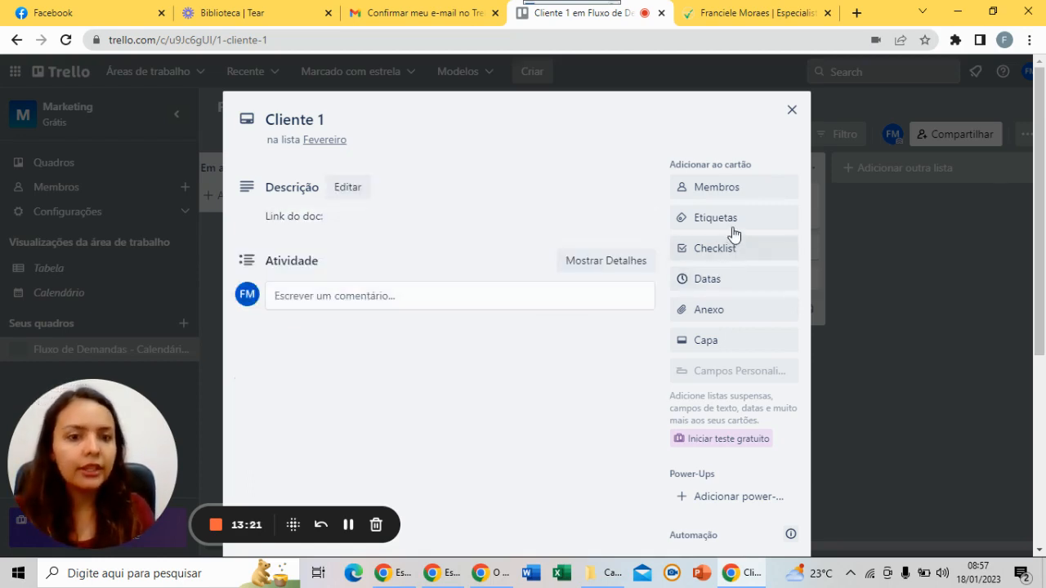
Name the green label 'calendário finalizado' and save edits to the yellow label
click(732, 228)
click(880, 198)
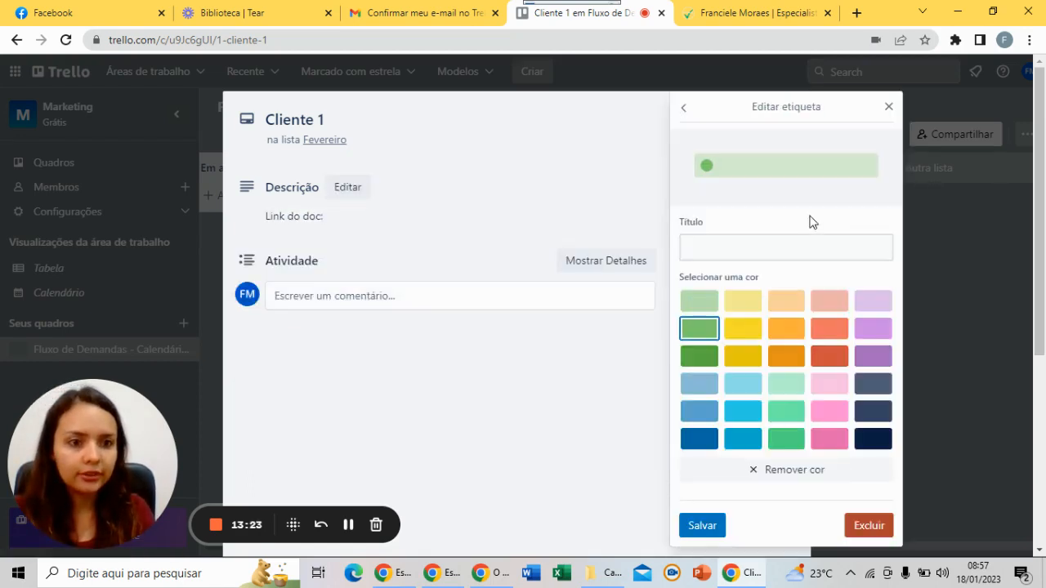
click(730, 251)
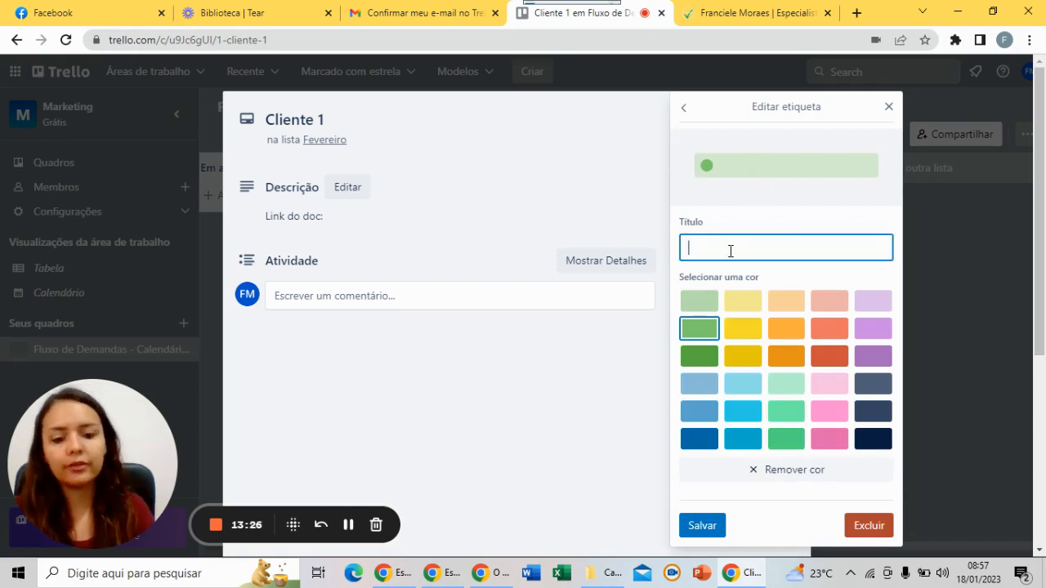
text(calendário fi)
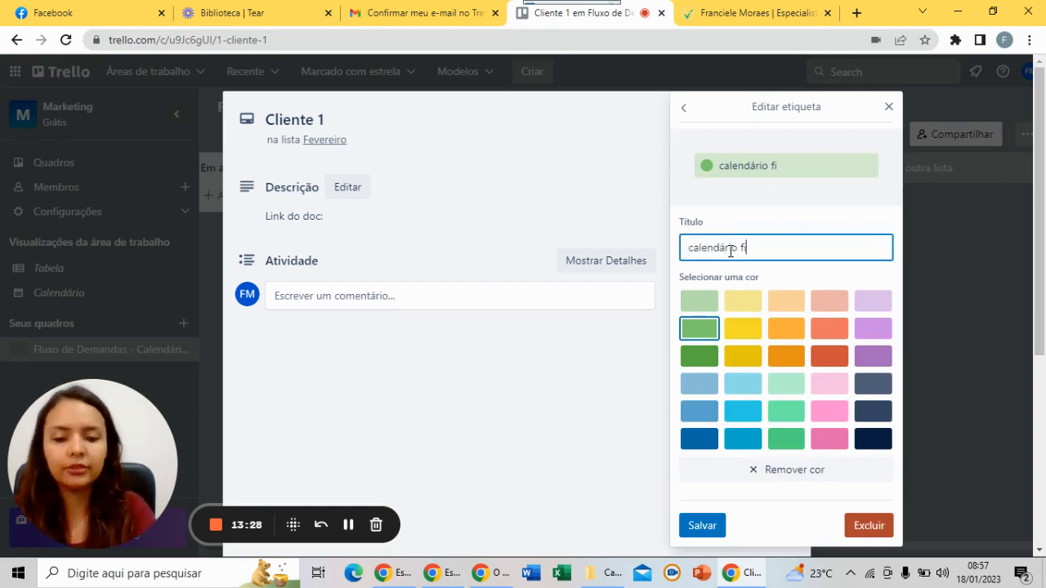
text(nalizado)
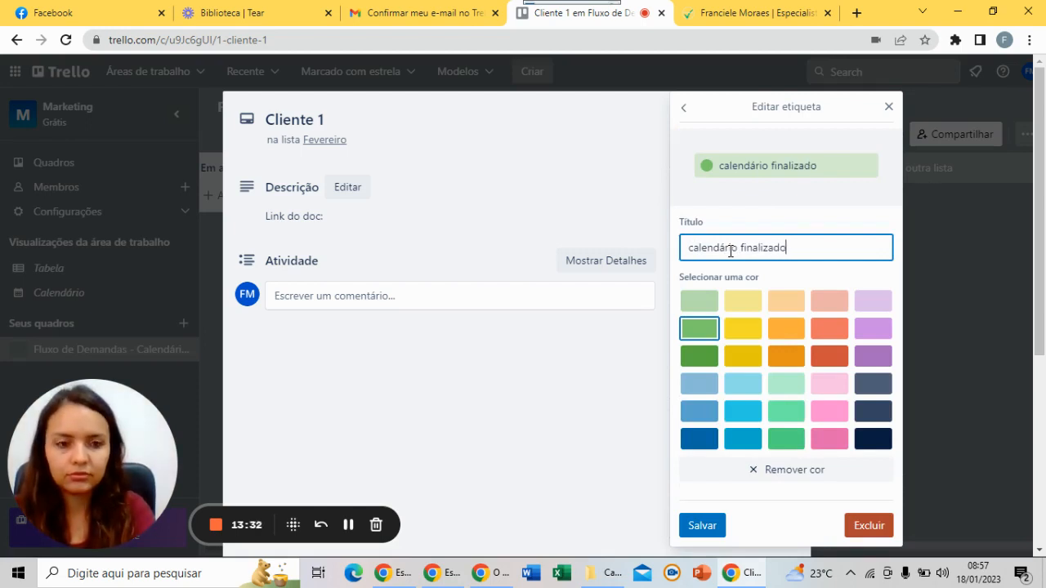
key(Return)
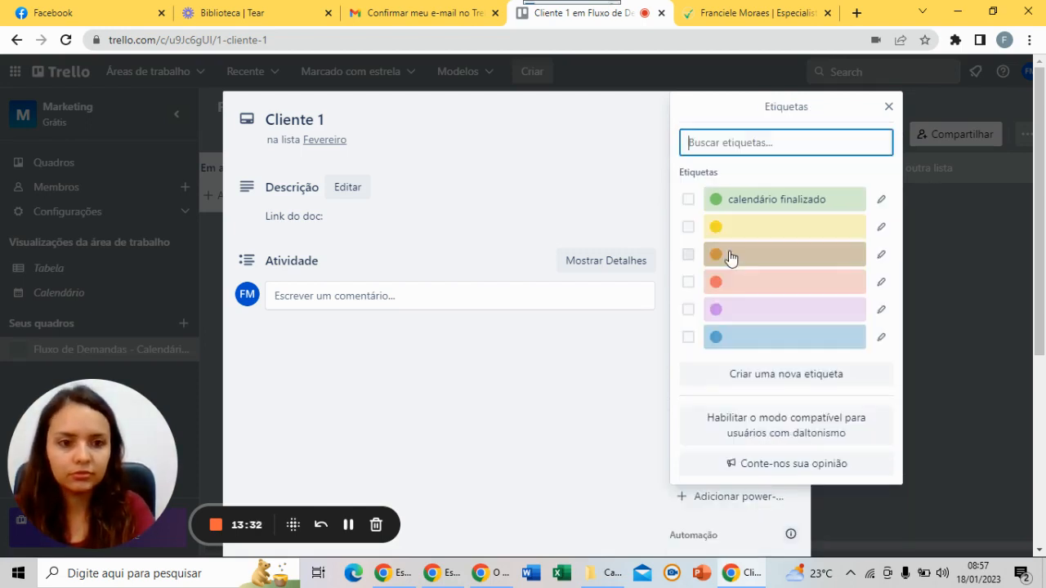
click(880, 228)
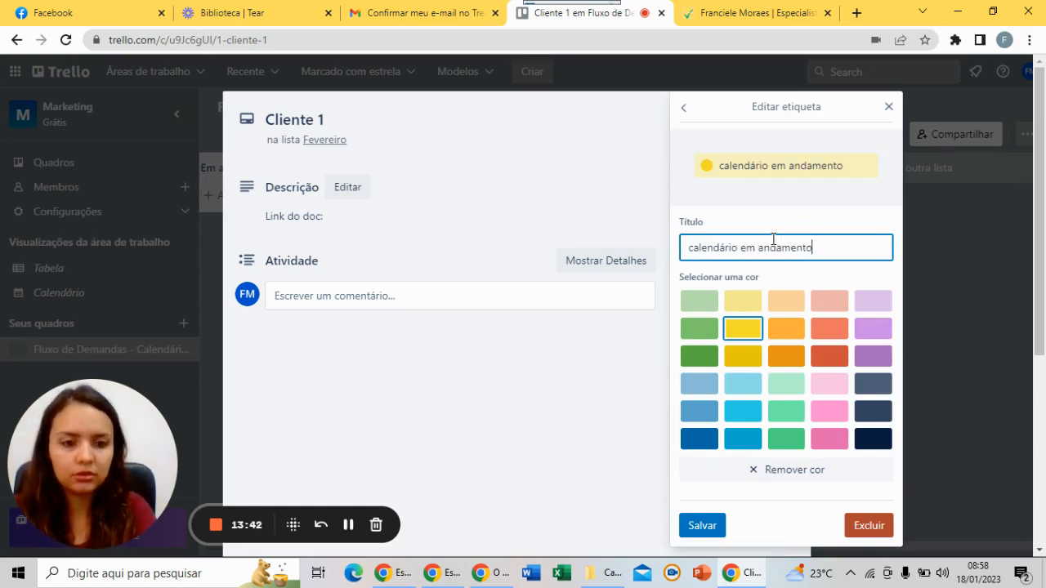
click(701, 526)
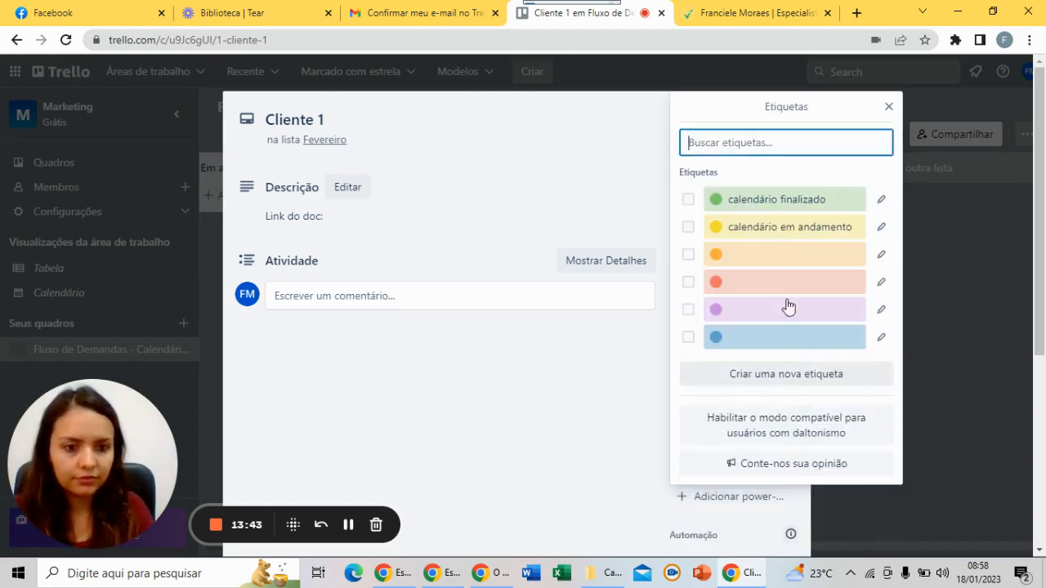
Toggle the orange label, tag the card blue, and rename the blue label 'calendário aprovado'
click(782, 257)
click(688, 255)
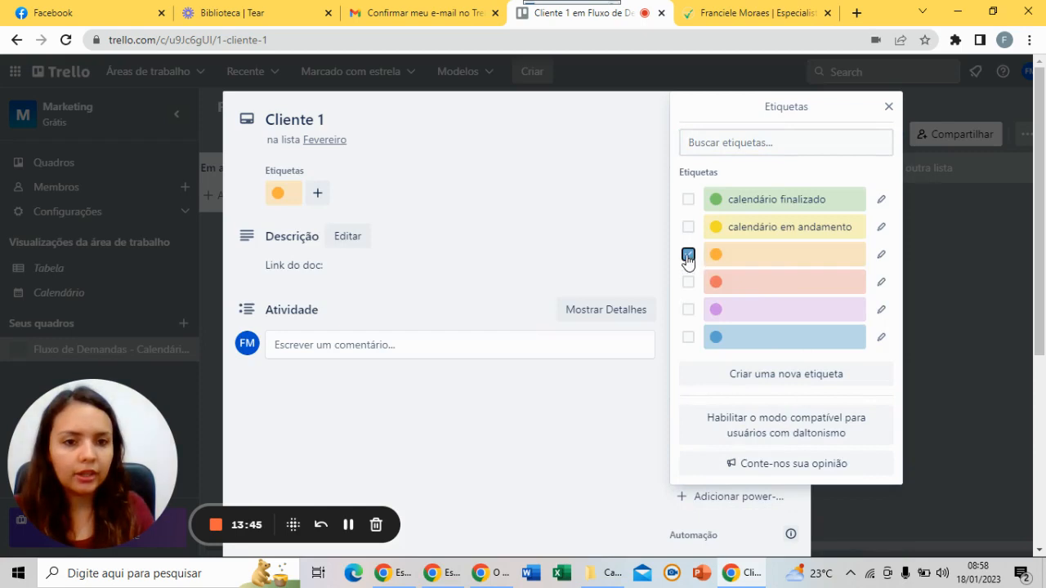
click(768, 335)
click(881, 337)
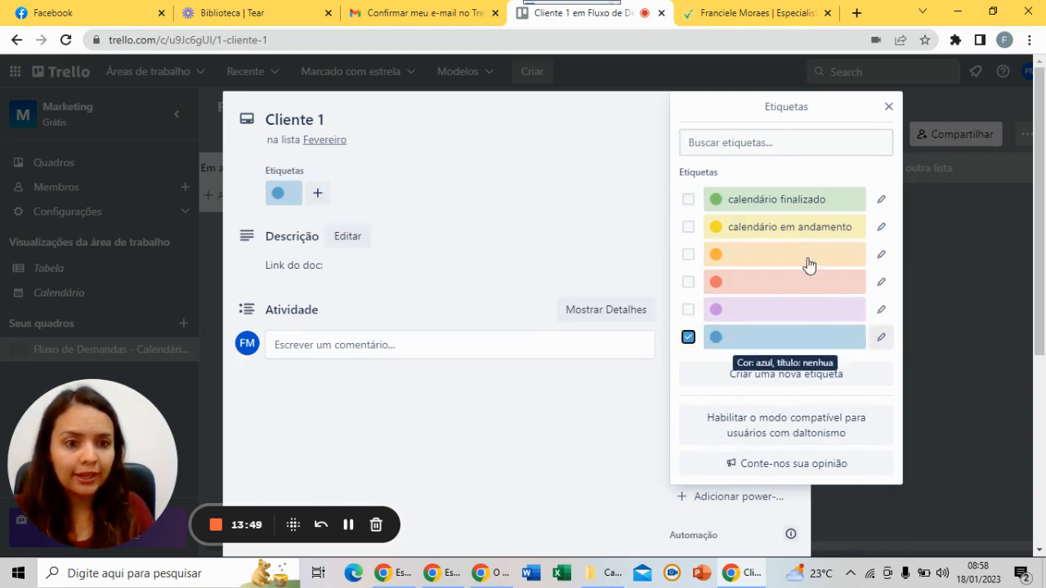
text(calendário aprovado)
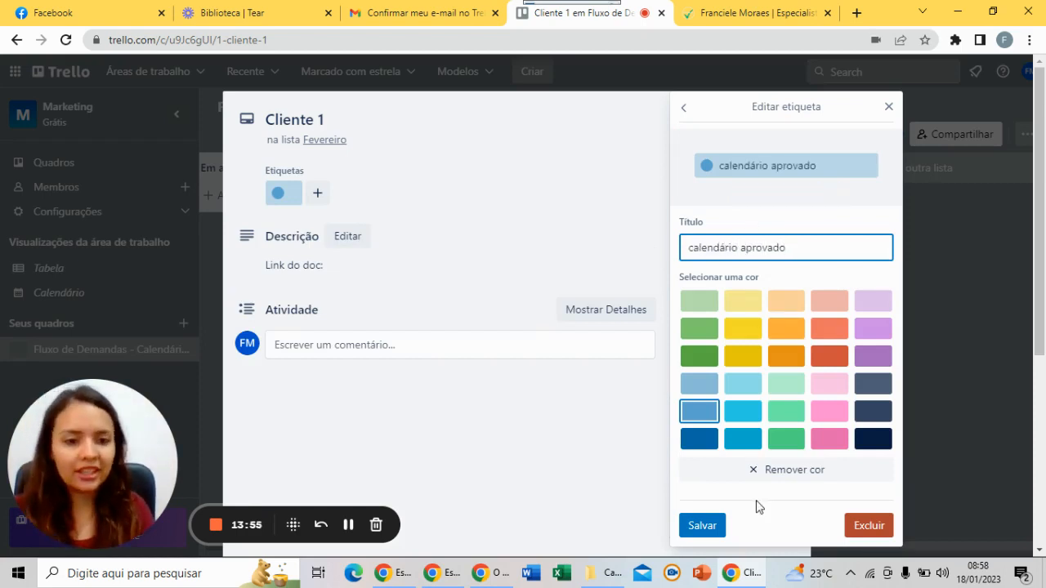
click(701, 525)
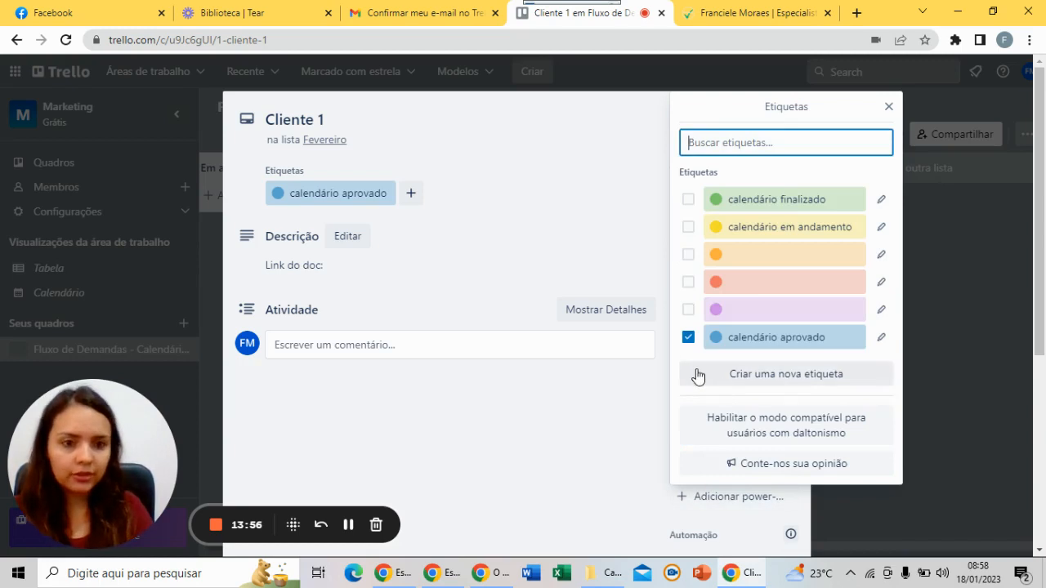
Adjust the card's labels so only 'calendário em andamento' remains
click(834, 206)
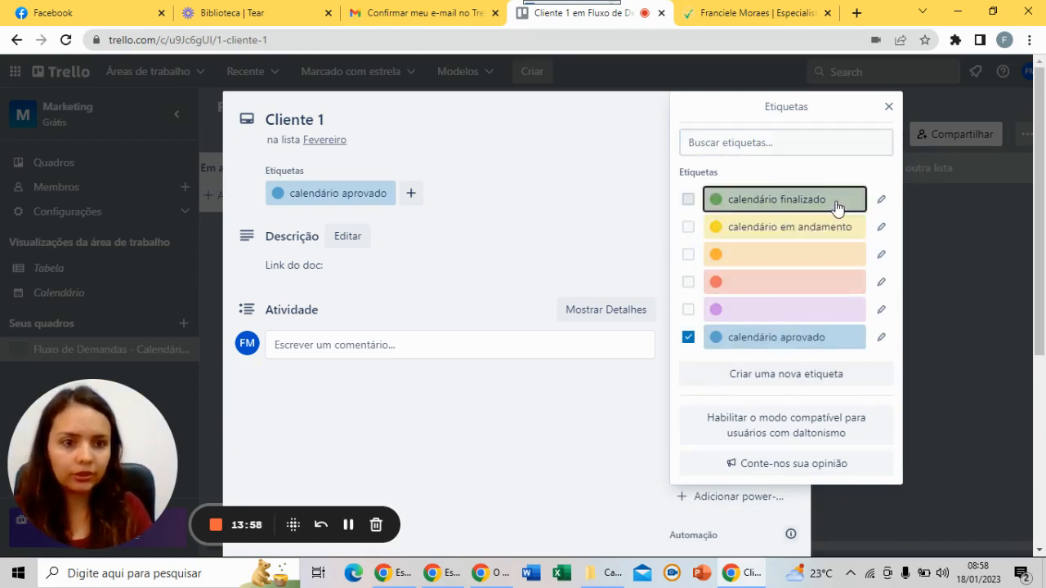
click(782, 234)
click(762, 208)
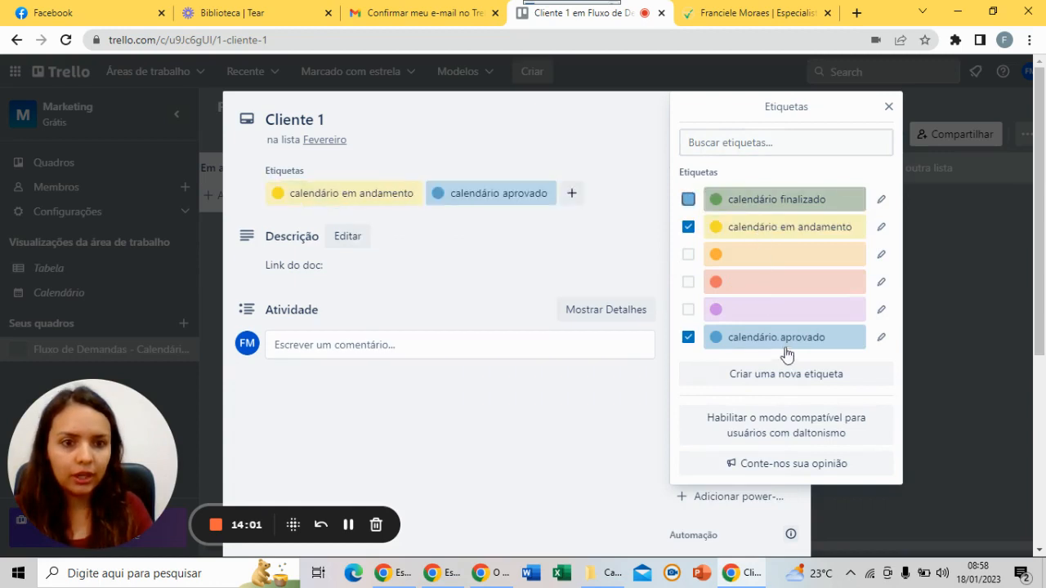
click(792, 345)
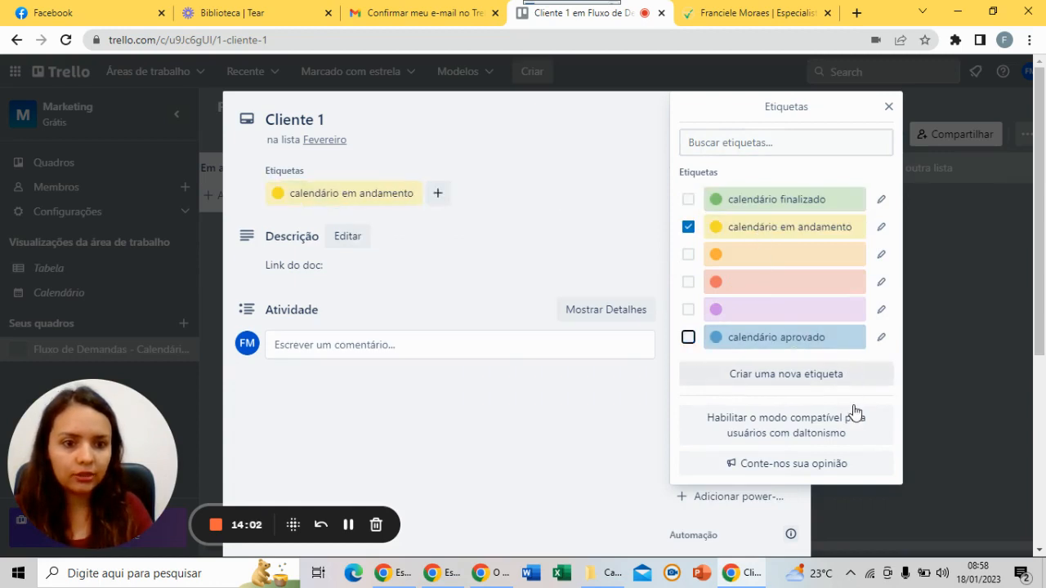
Give the Cliente 1 card a green cover and go back to the board
click(888, 107)
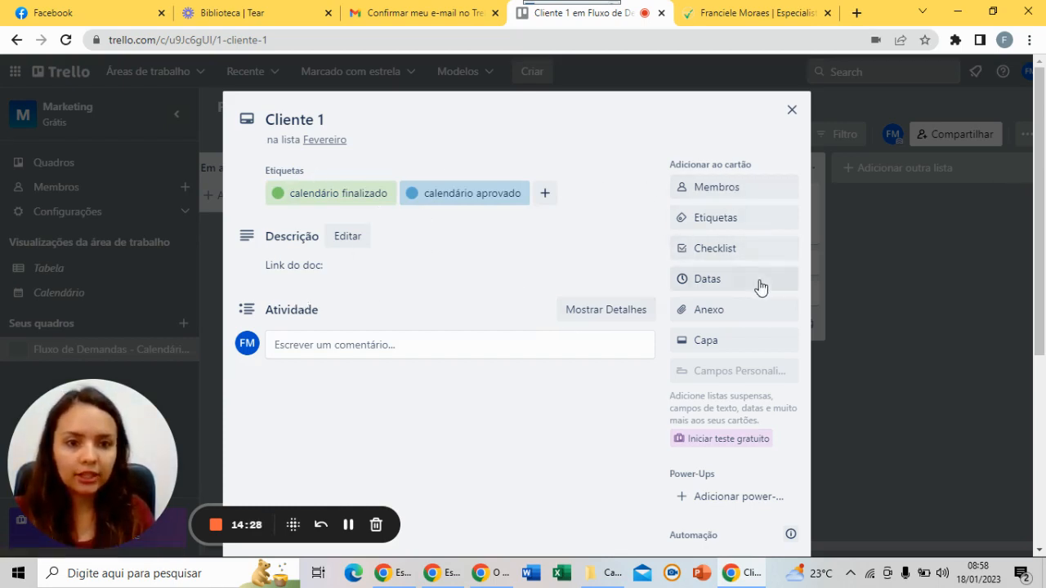
click(743, 352)
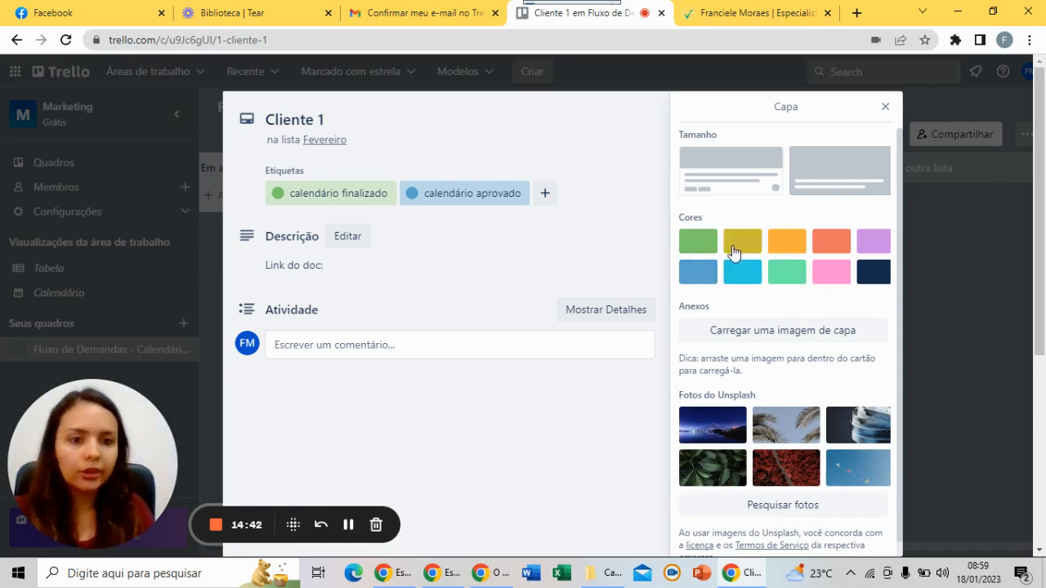
click(697, 248)
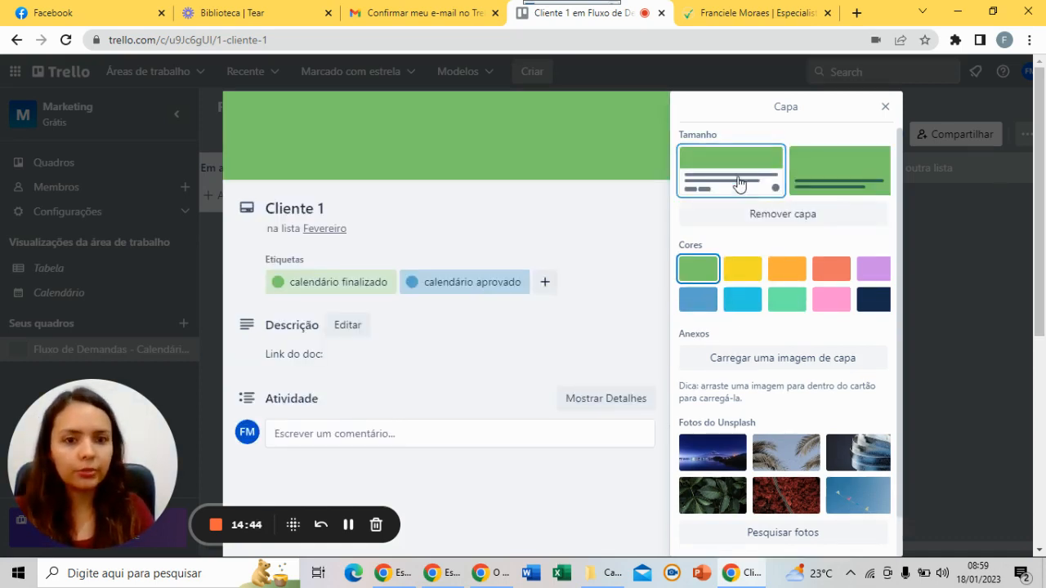
click(885, 106)
click(792, 109)
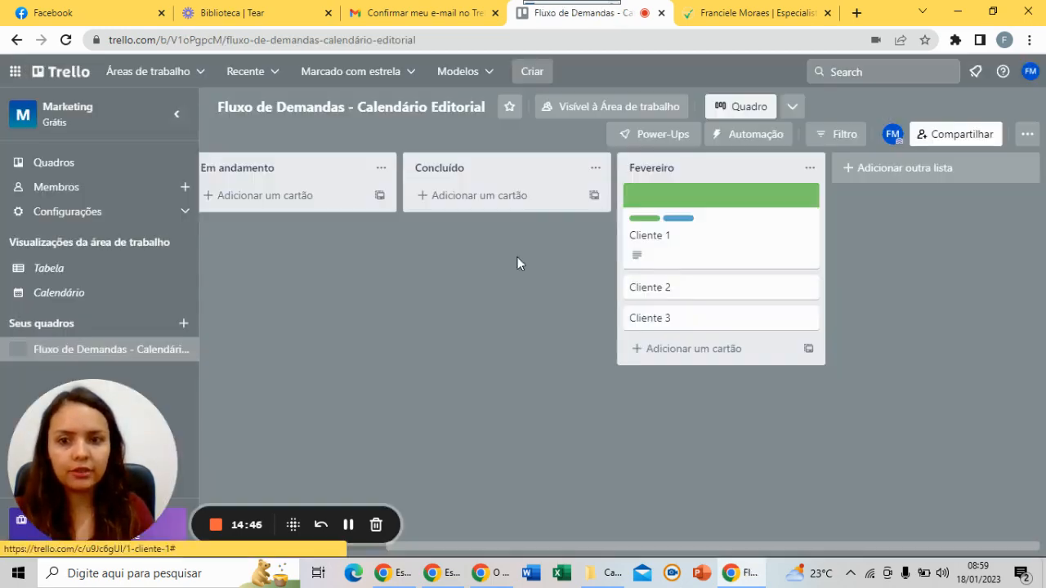
Make the Cliente 1 card's green cover full size
click(738, 264)
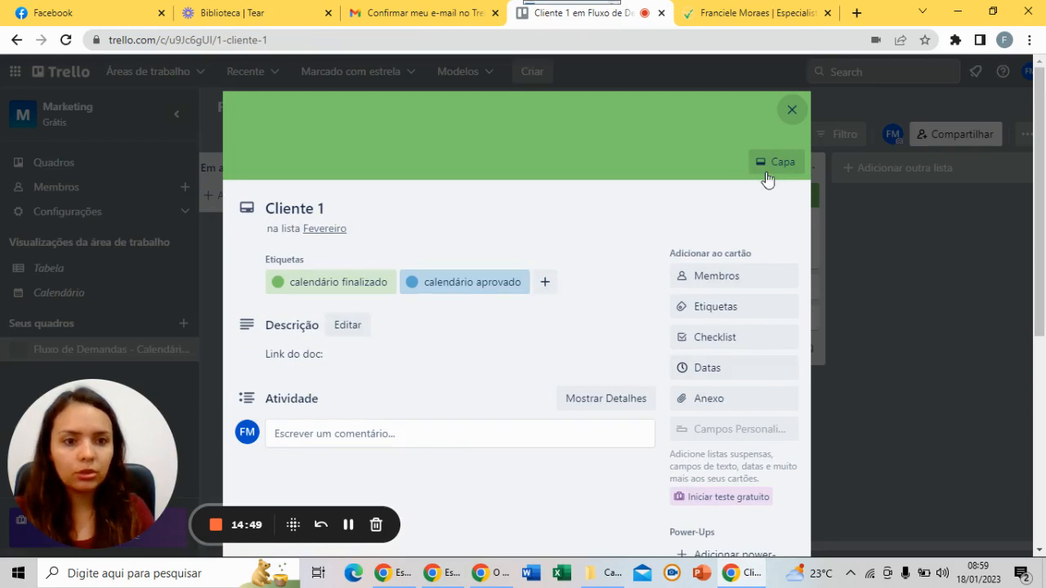
click(767, 162)
click(901, 191)
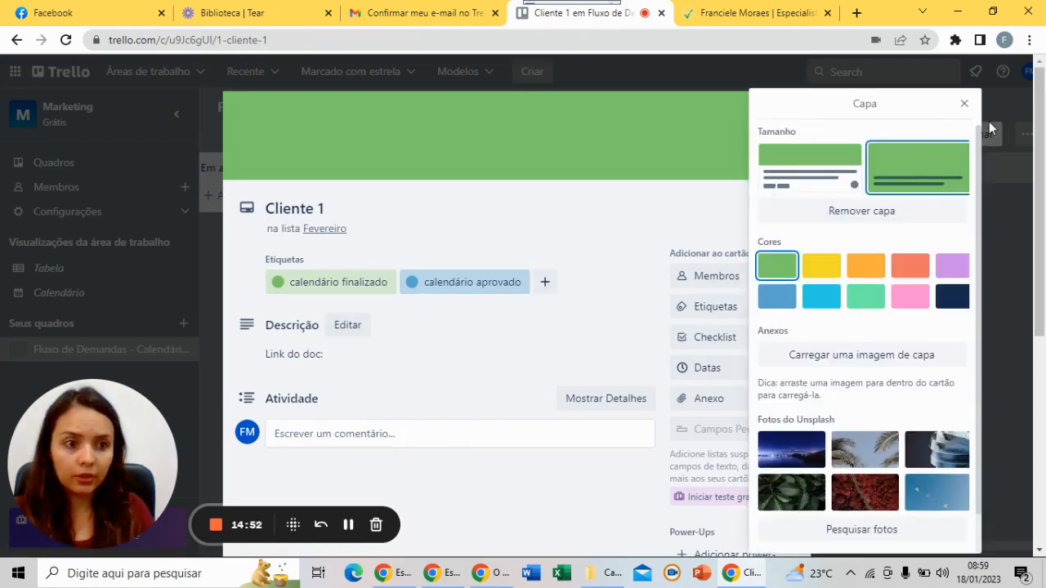
click(963, 105)
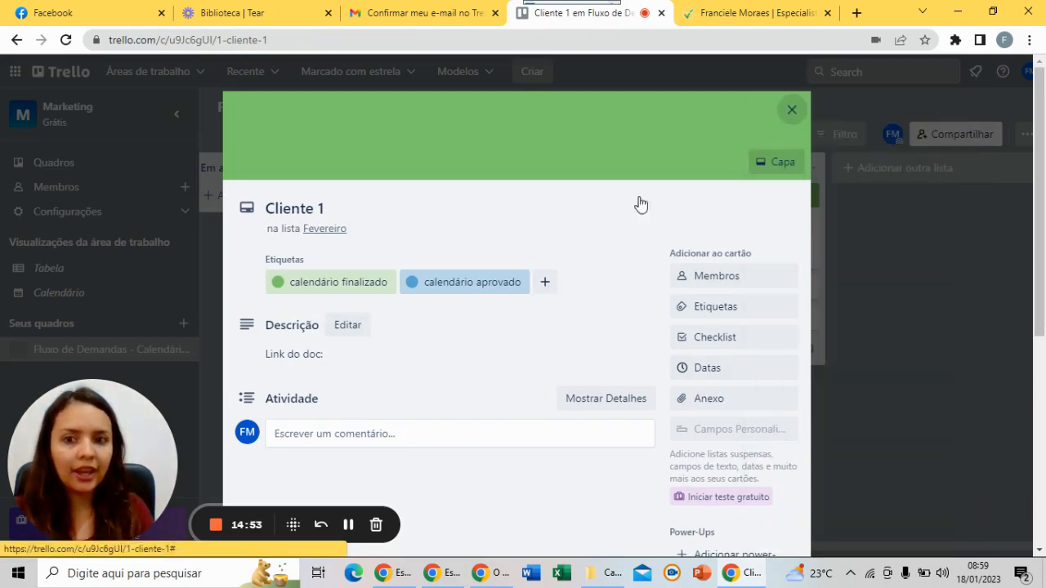
key(Escape)
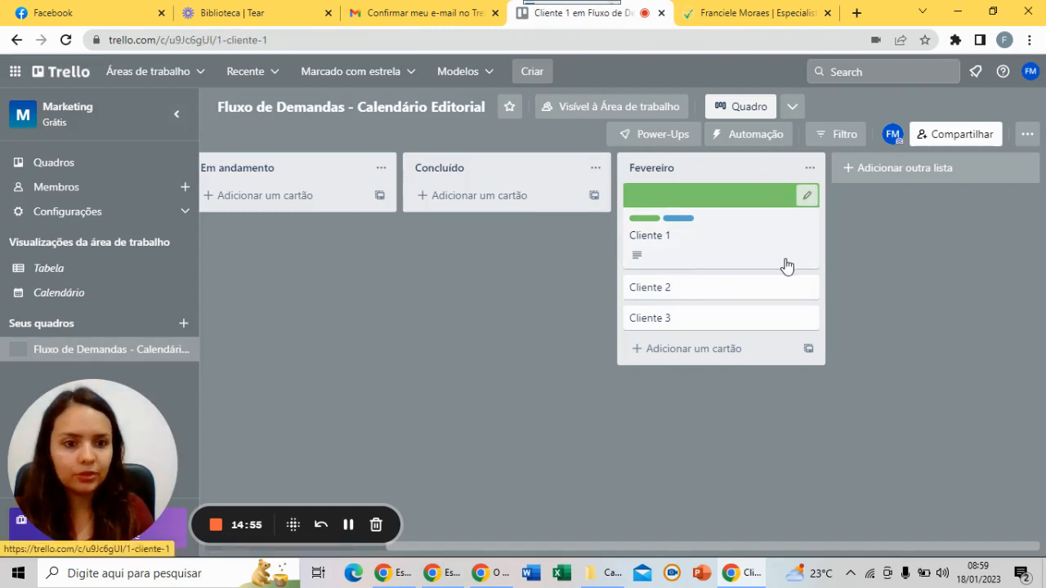
Try the half-size cover and remove it, then restore the full-size green cover
click(786, 266)
click(774, 166)
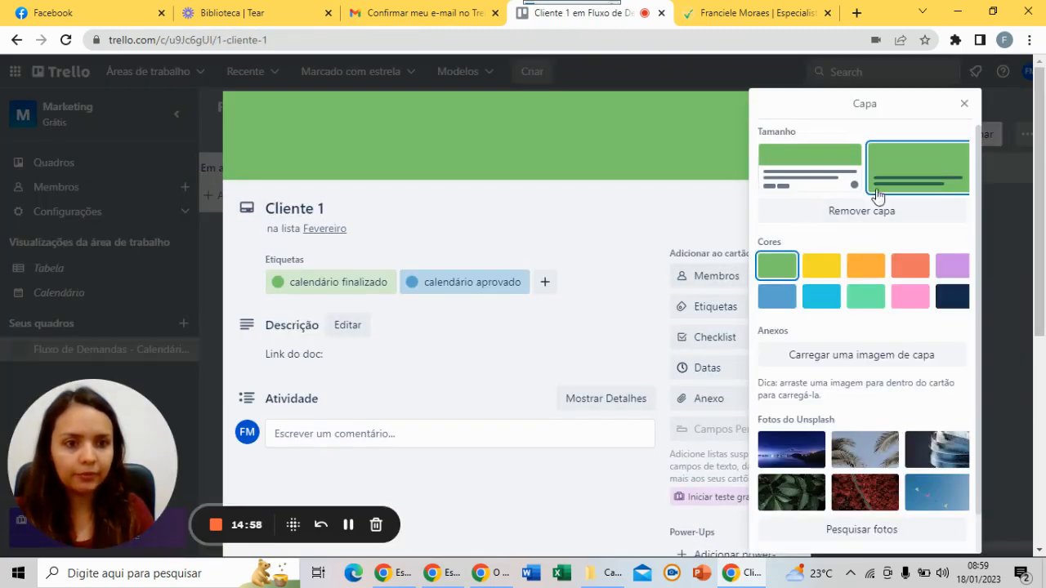
click(809, 175)
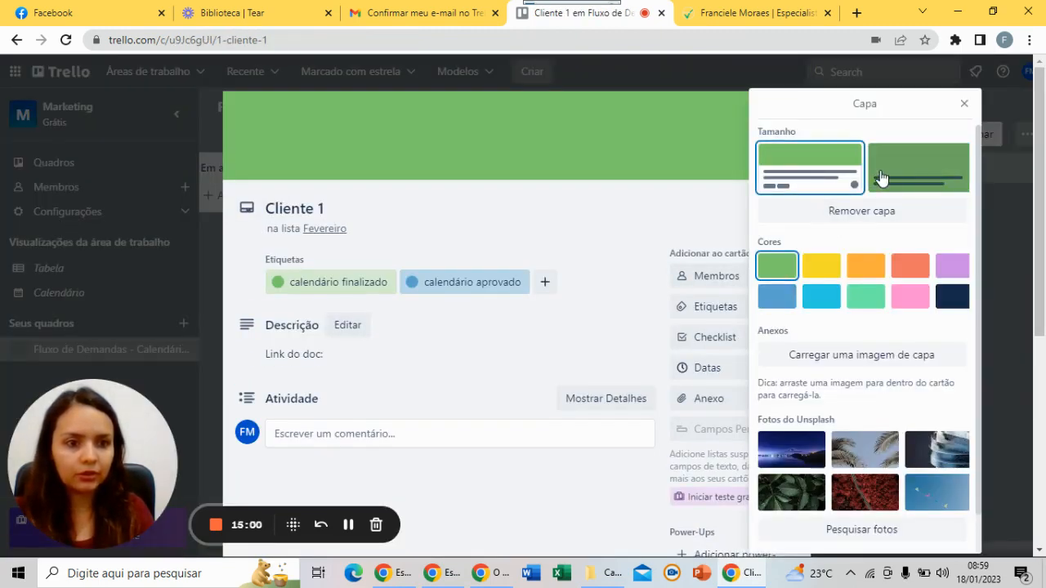
click(786, 273)
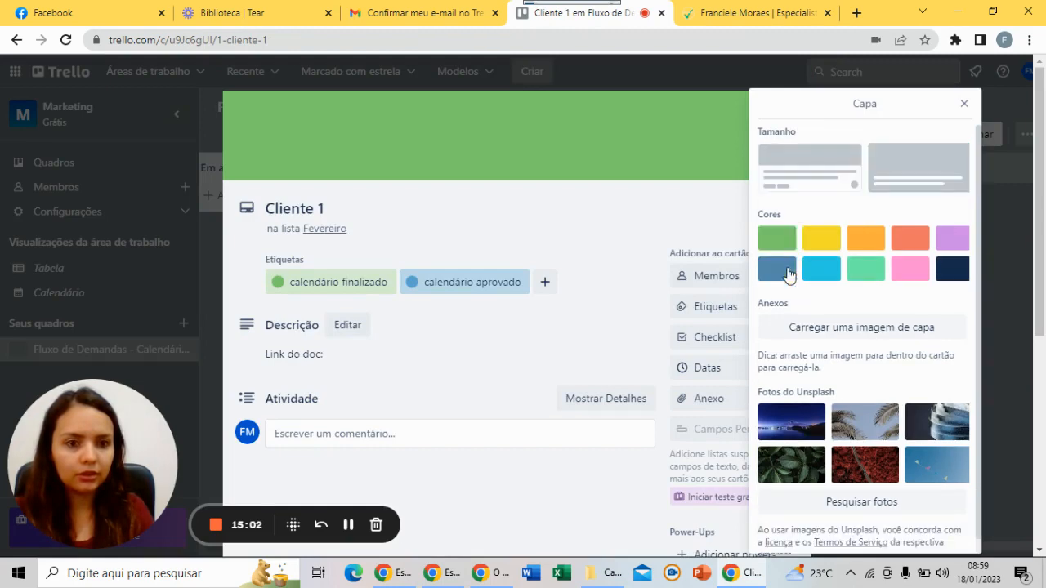
click(782, 238)
click(880, 195)
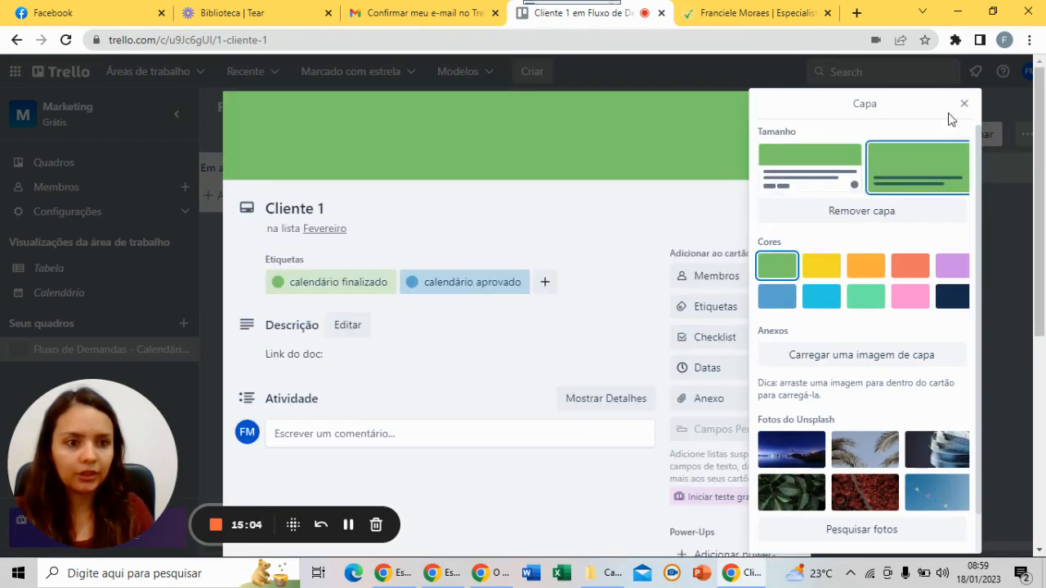
click(964, 103)
click(791, 111)
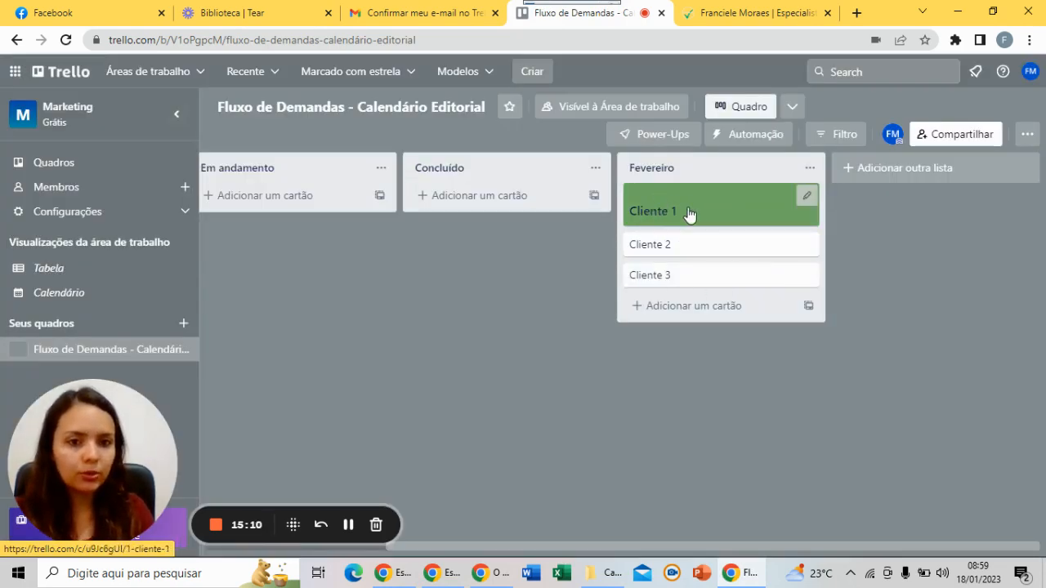
click(690, 217)
click(731, 278)
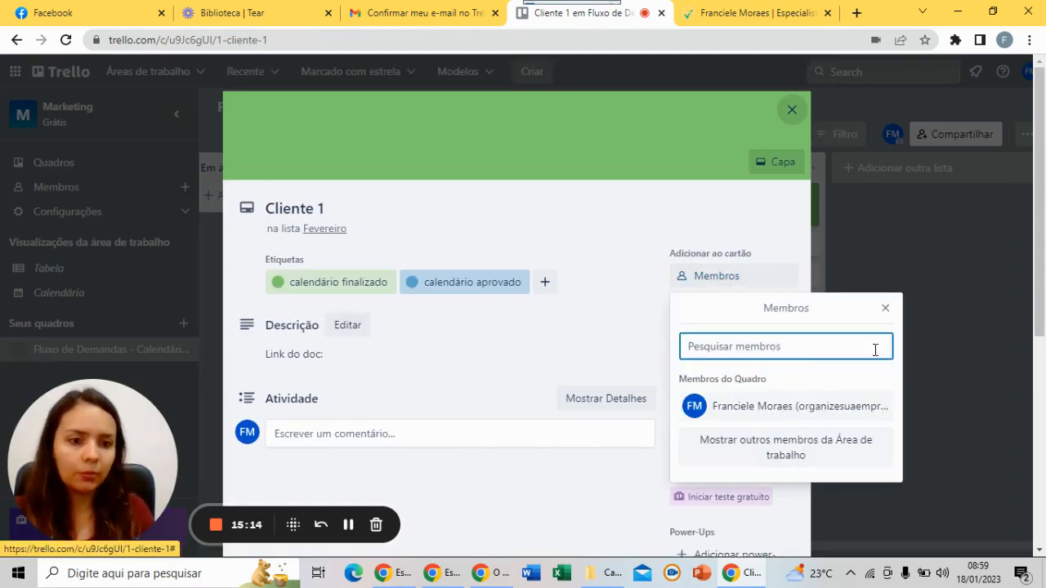
click(887, 309)
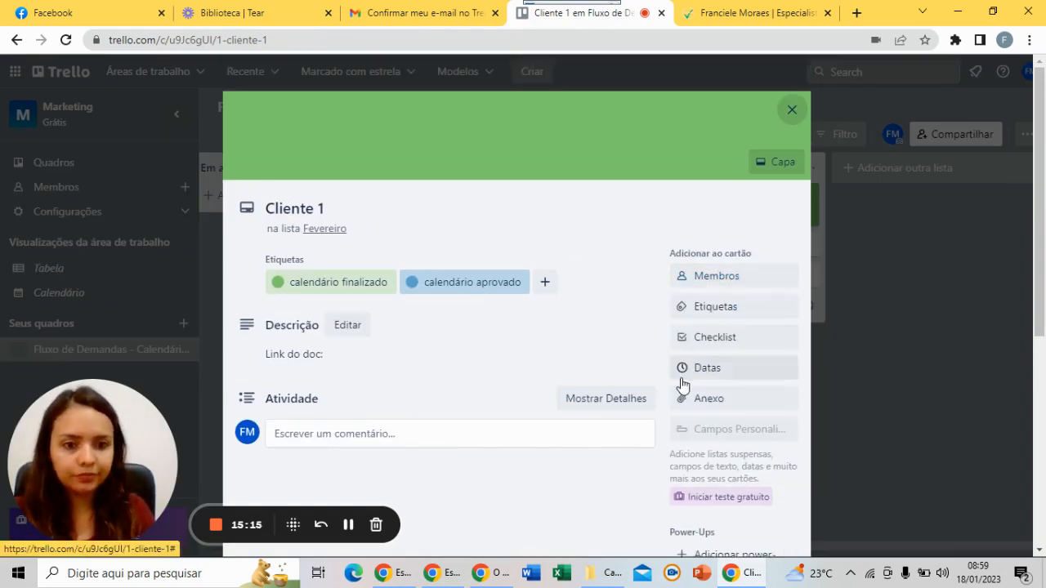
click(736, 373)
click(783, 260)
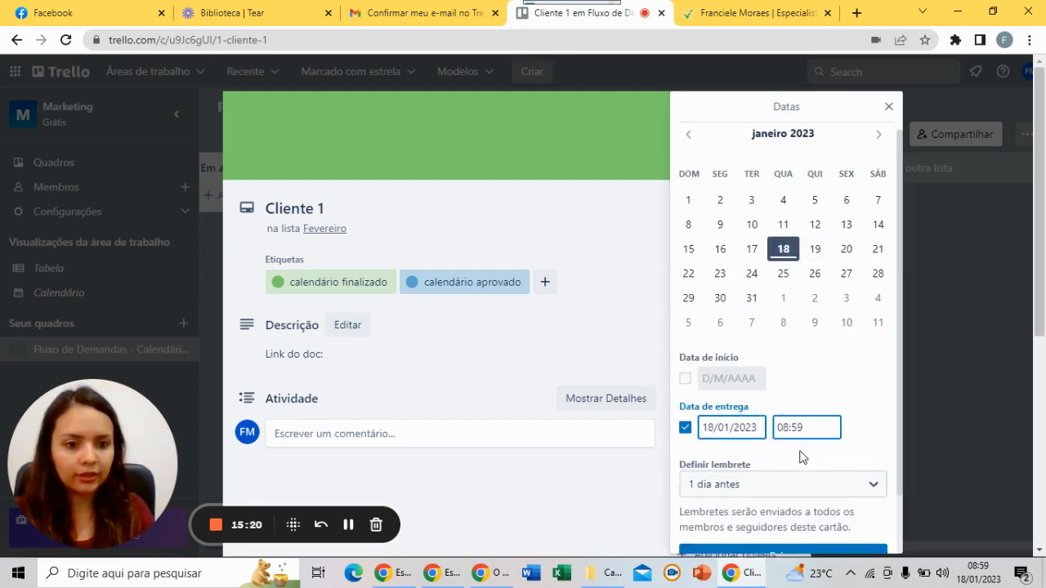
scroll(805, 458, down, 1)
click(856, 433)
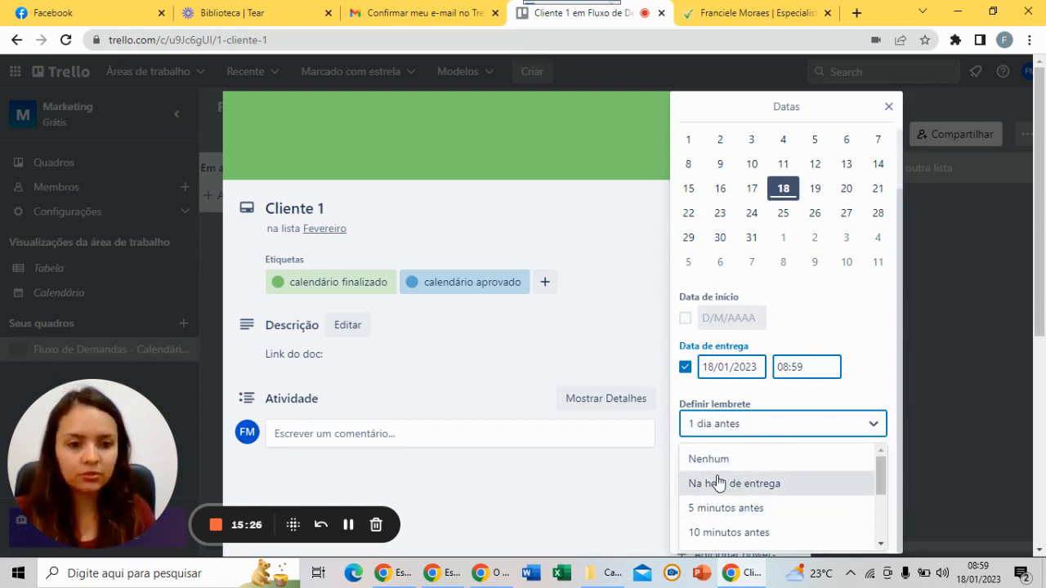
click(940, 419)
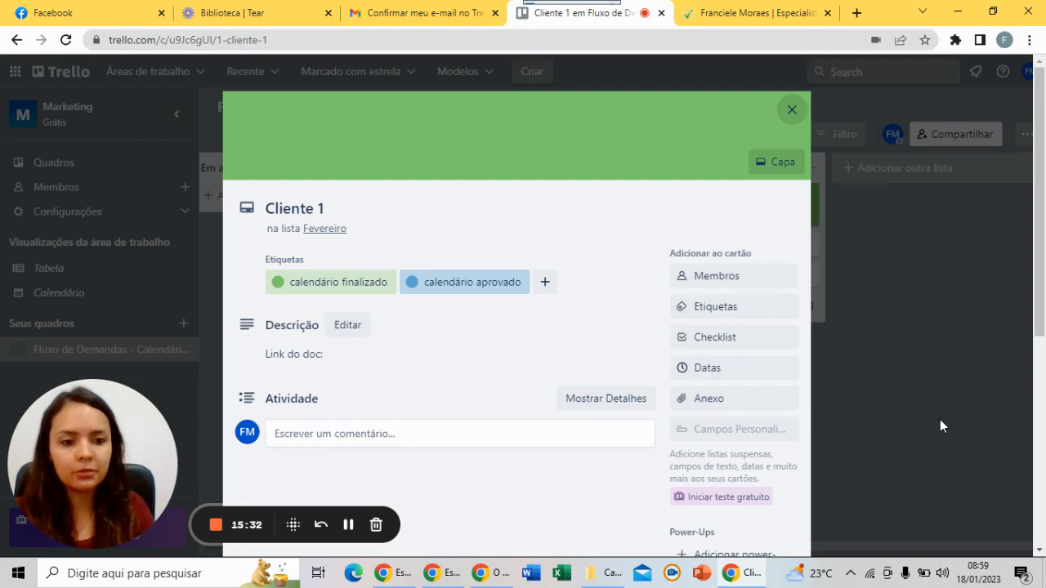
click(778, 407)
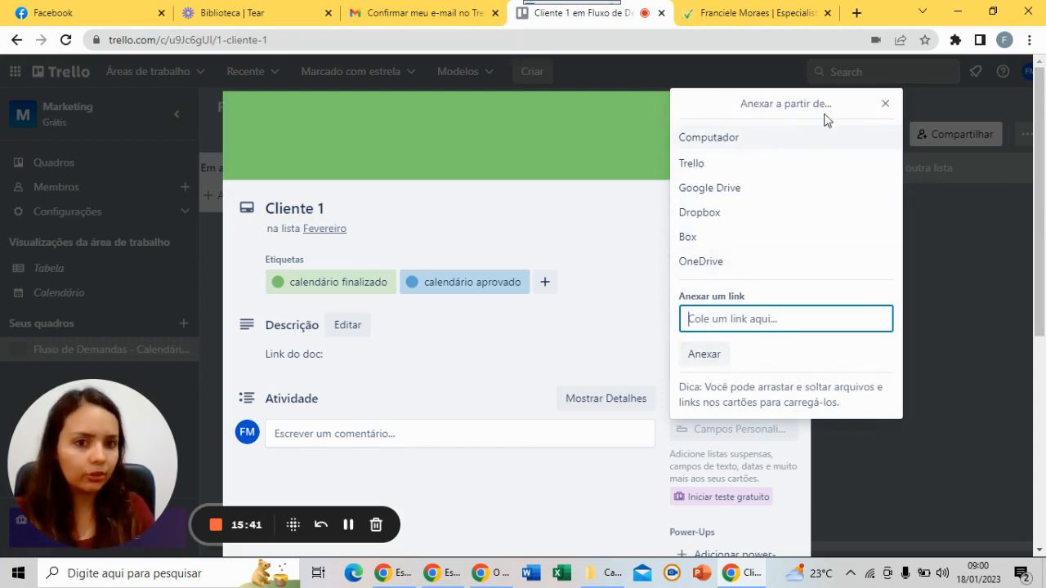
click(885, 107)
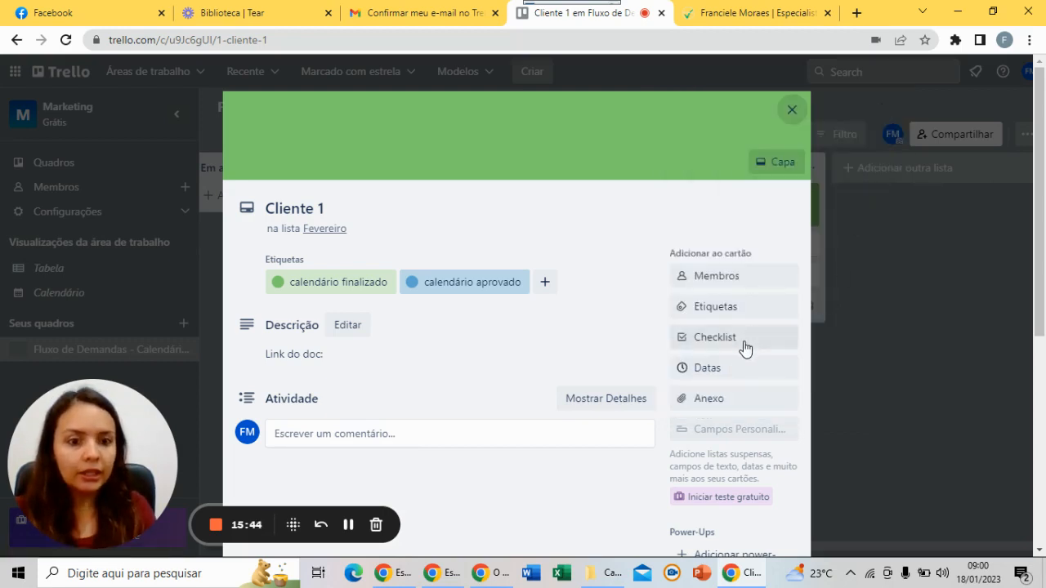
scroll(724, 363, down, 1)
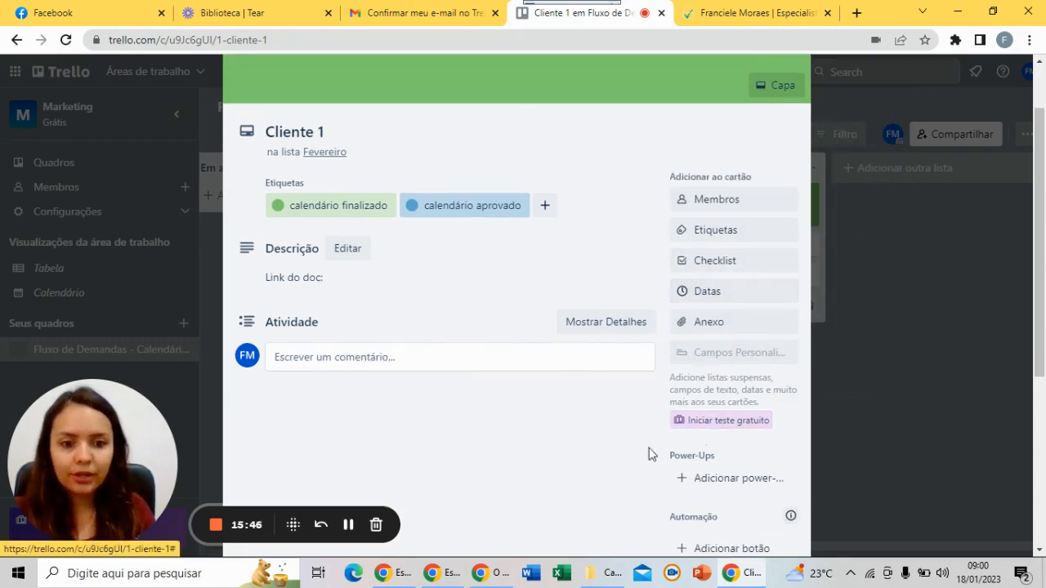
scroll(621, 455, down, 1)
scroll(600, 455, up, 2)
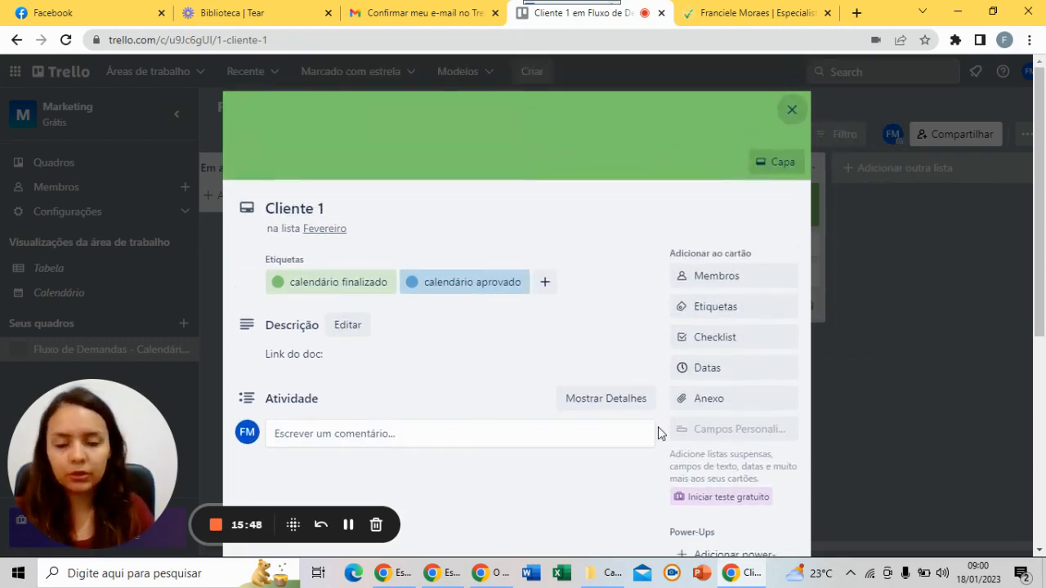
scroll(658, 426, down, 3)
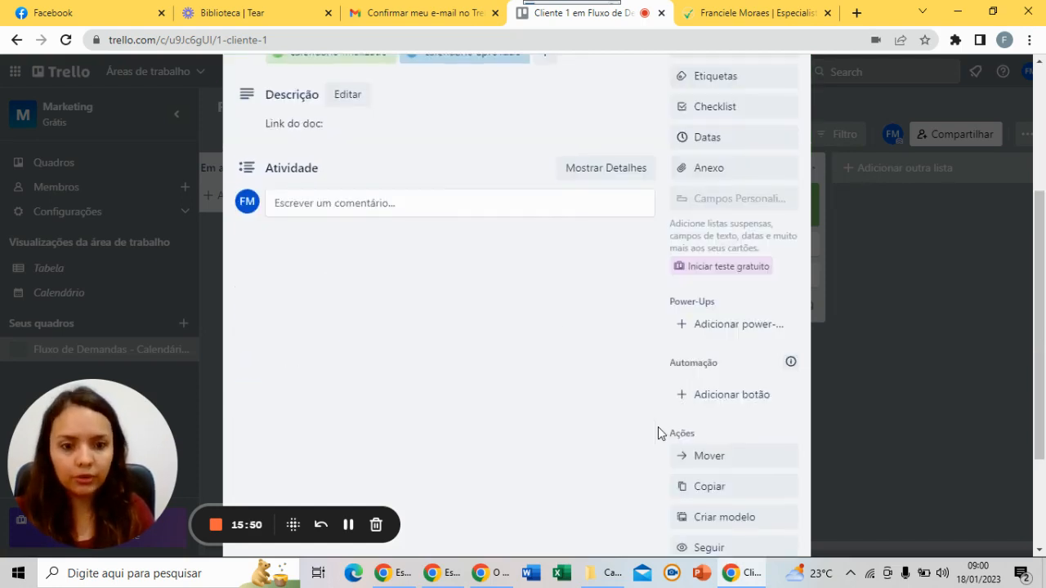
scroll(658, 426, down, 2)
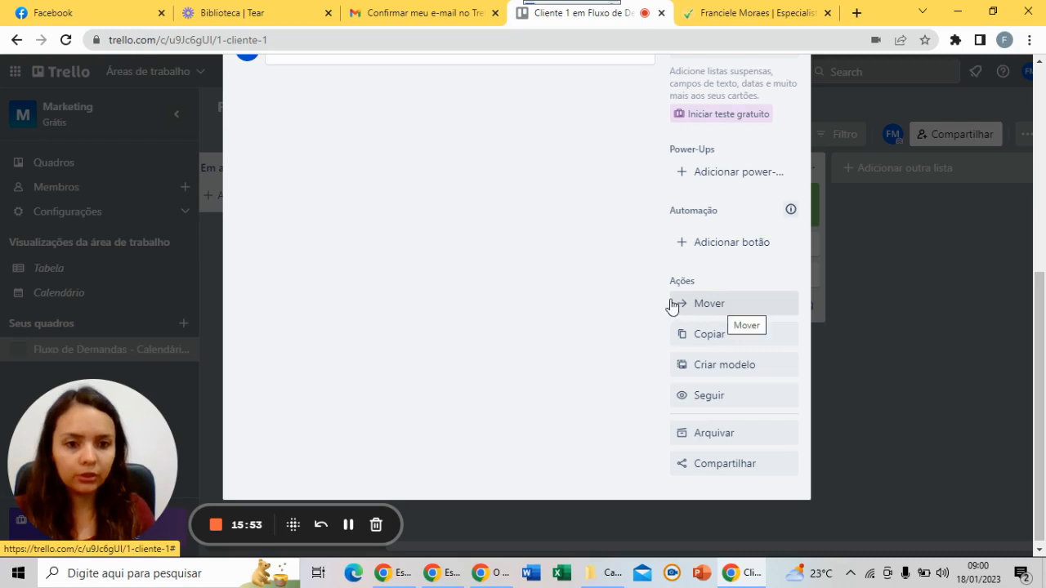
click(744, 309)
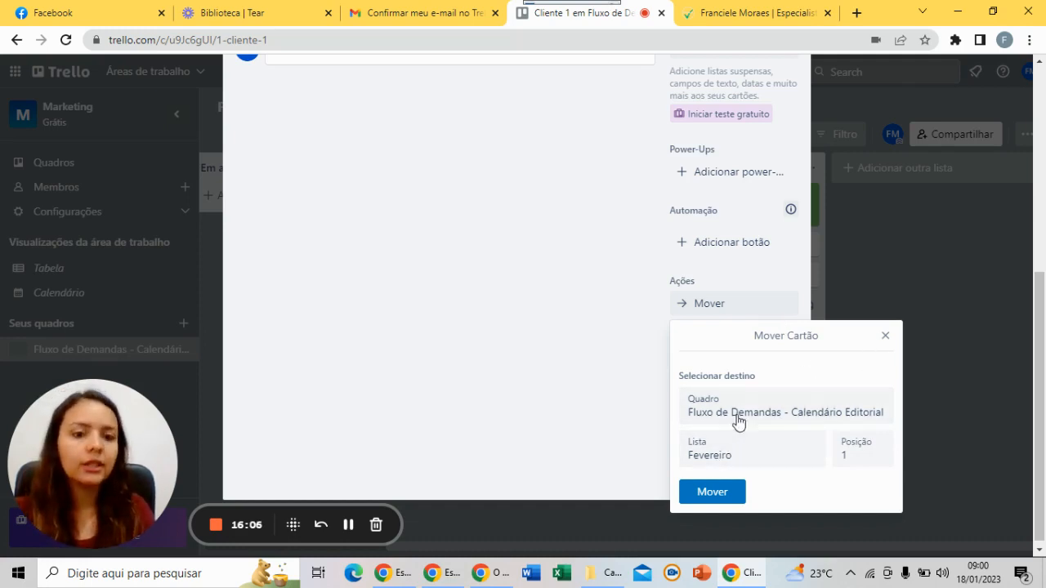
click(736, 464)
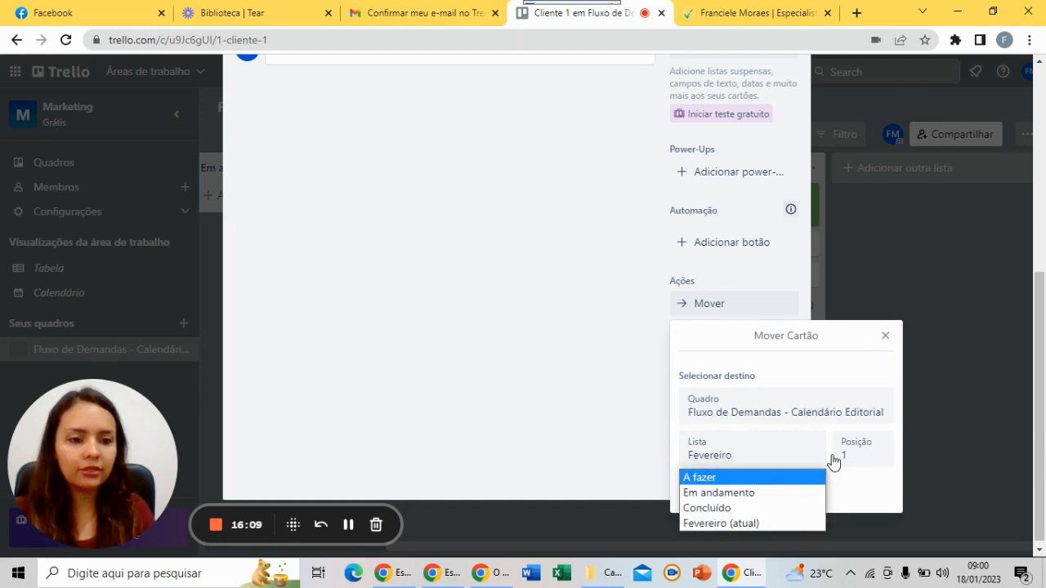
click(886, 336)
click(886, 337)
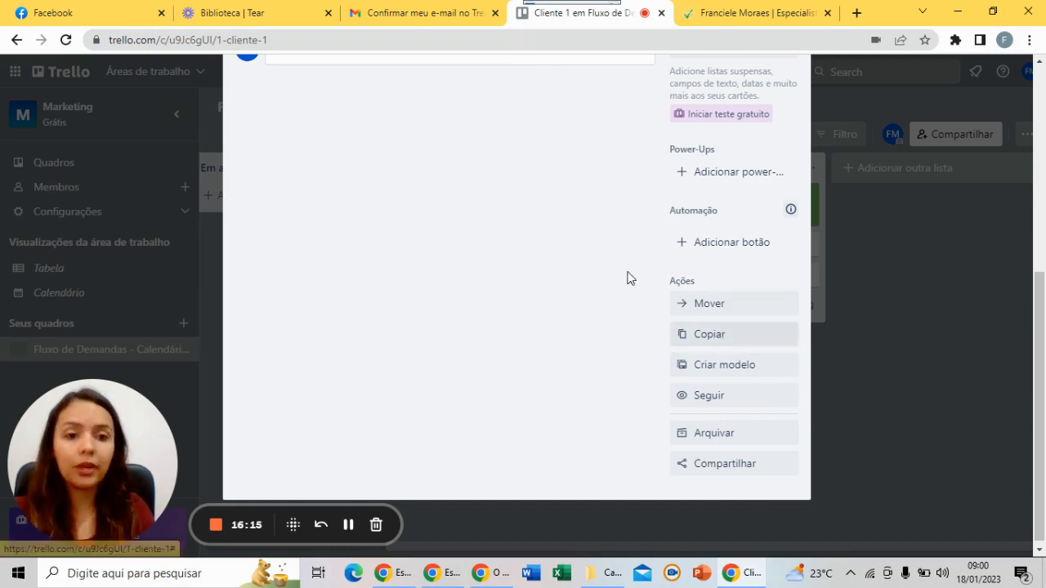
click(739, 368)
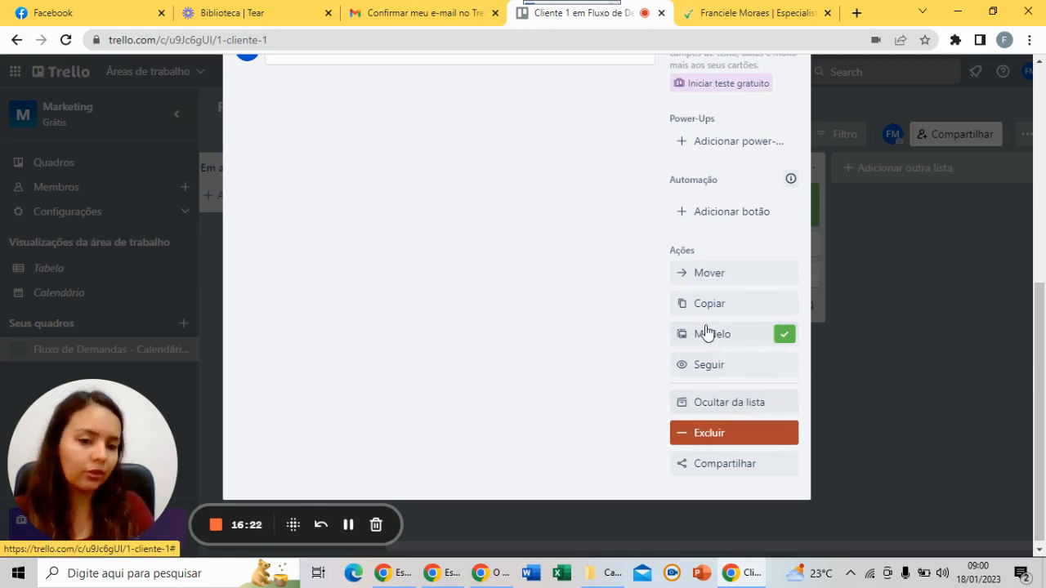
click(784, 338)
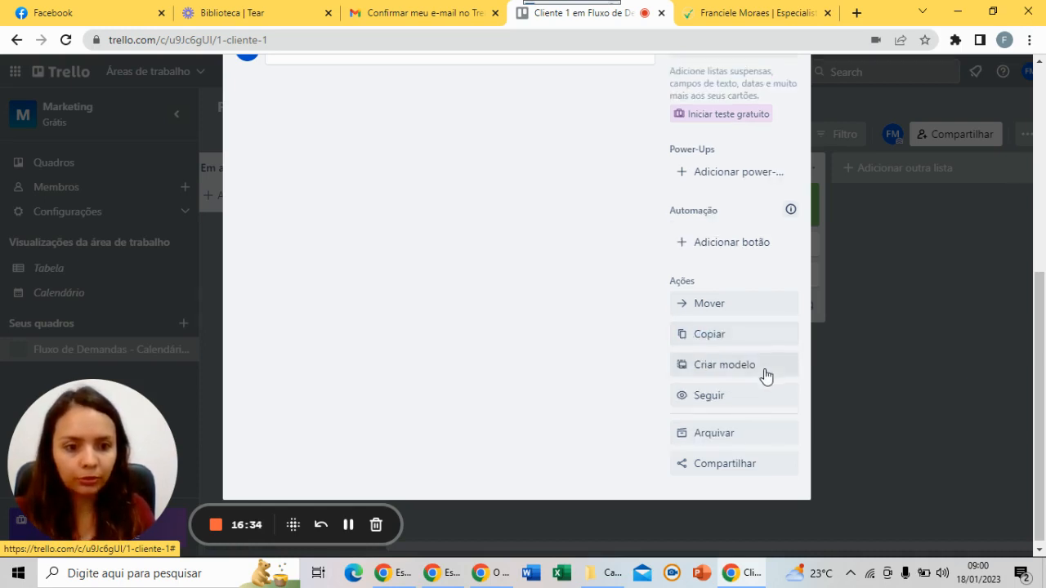
click(708, 411)
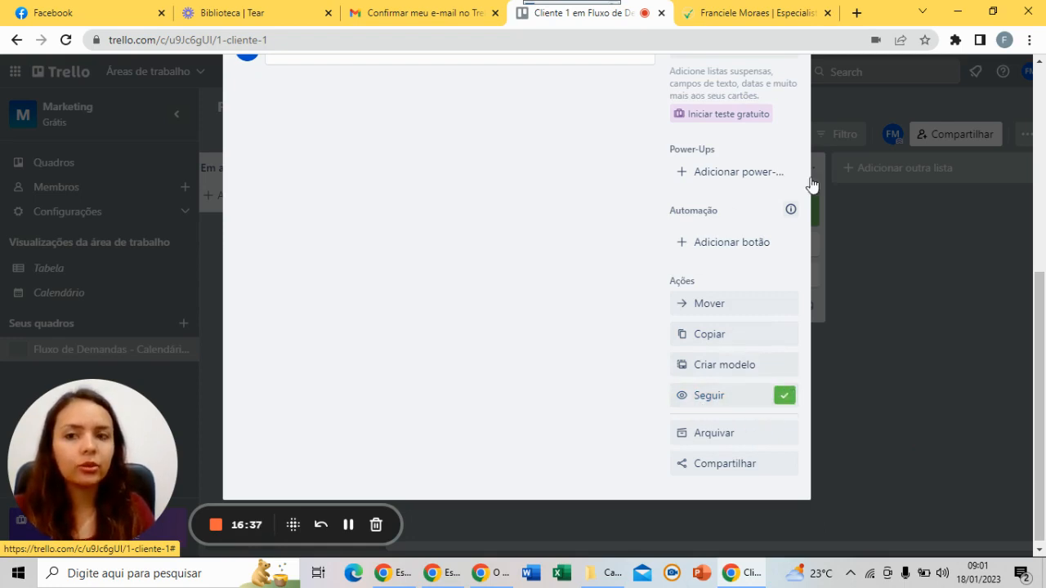
click(780, 398)
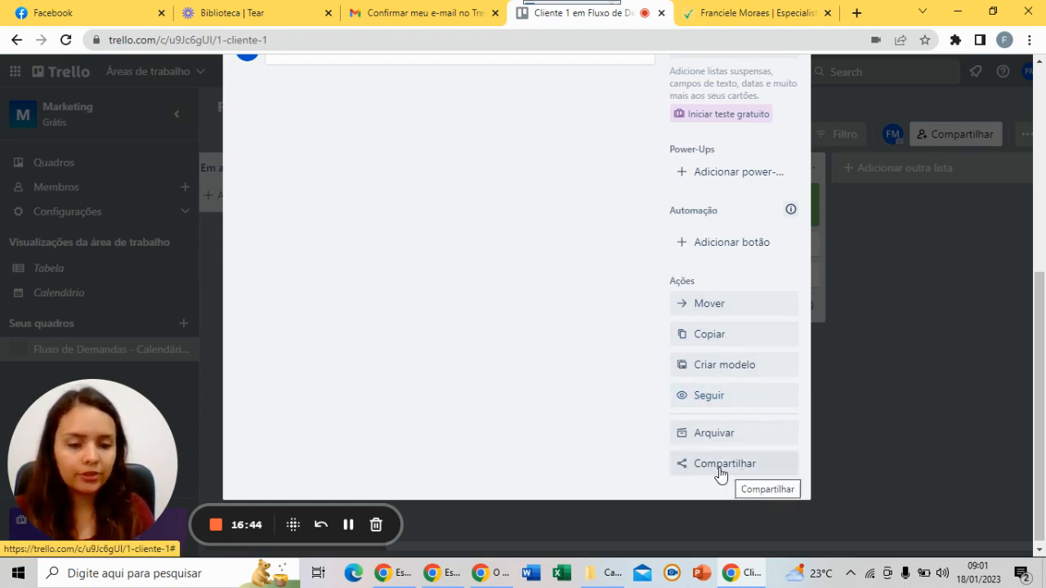
click(719, 464)
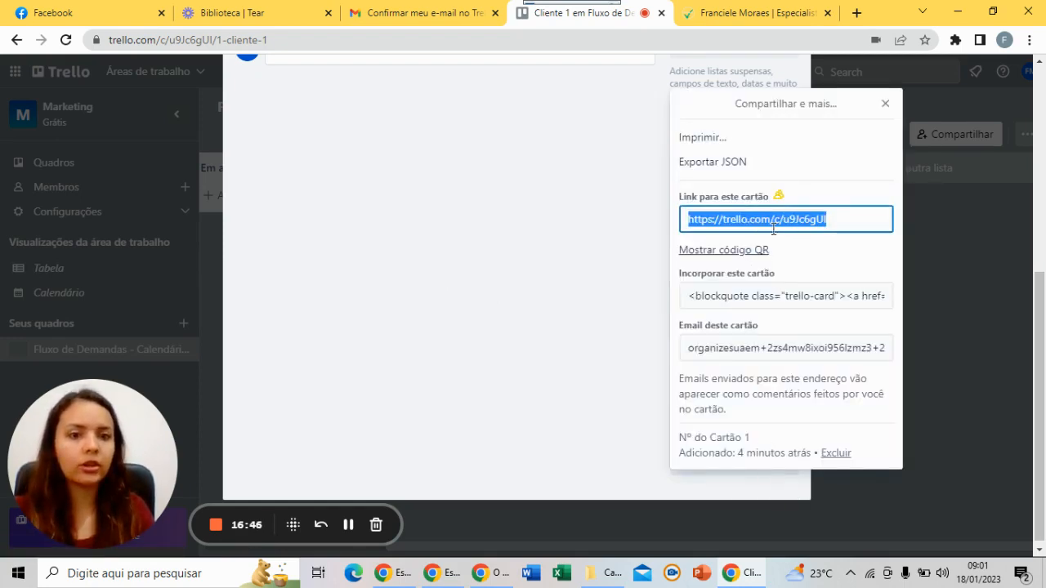
click(883, 106)
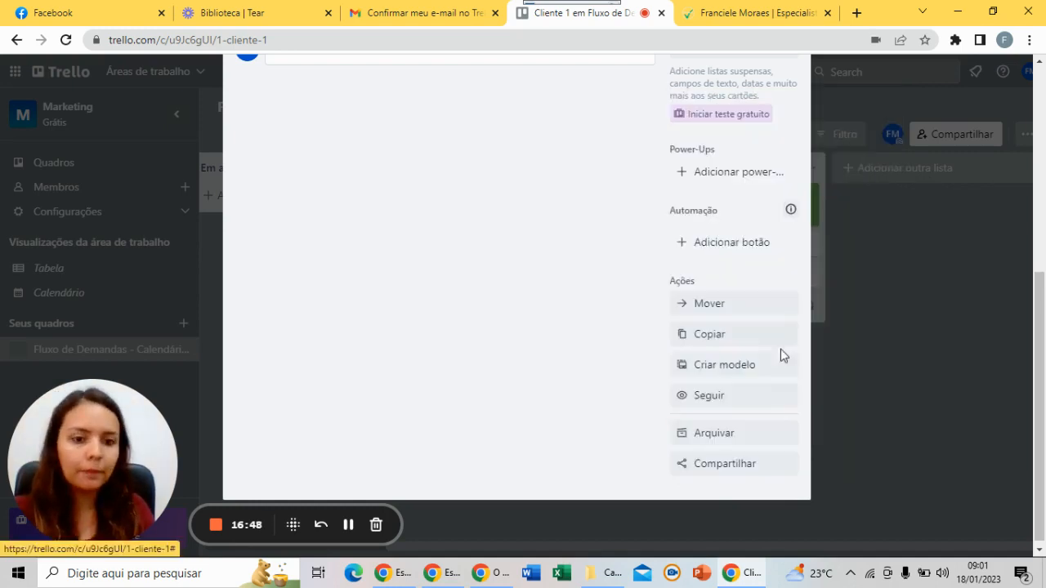
Archive Cliente 1, then restore it to Fevereiro from the board's archived items
click(728, 441)
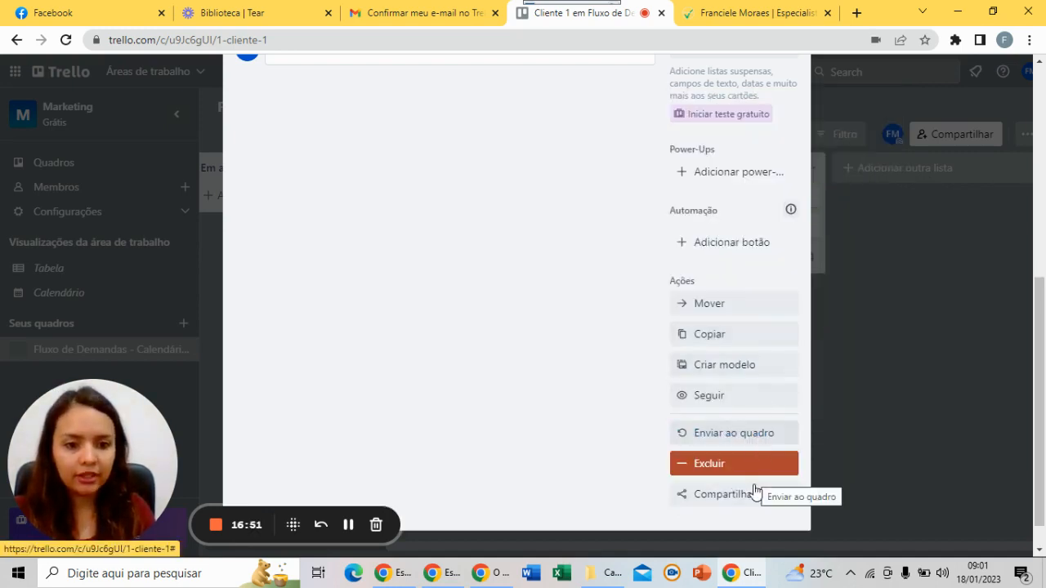
scroll(758, 351, up, 10)
click(789, 69)
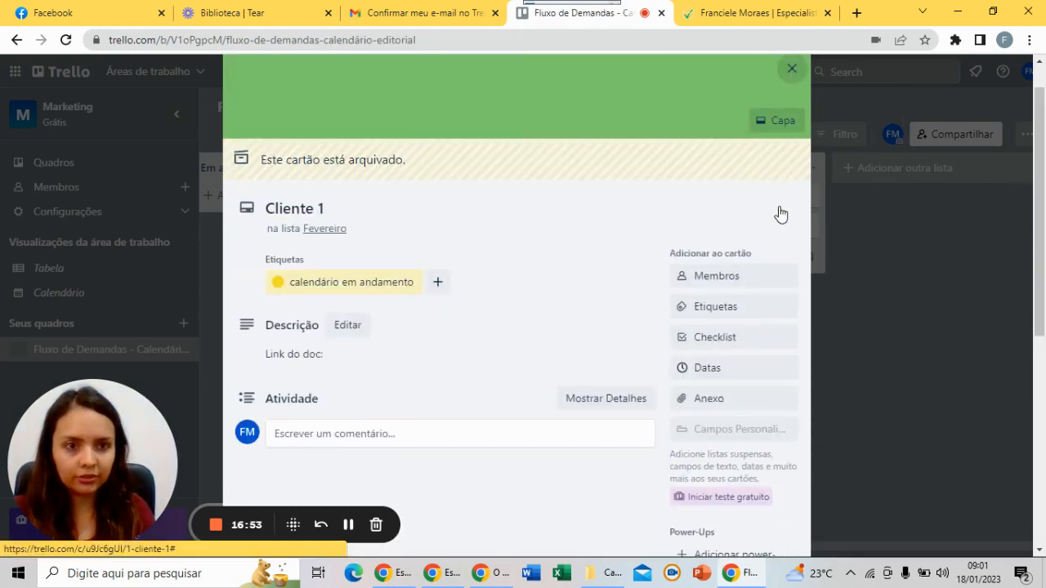
click(1027, 134)
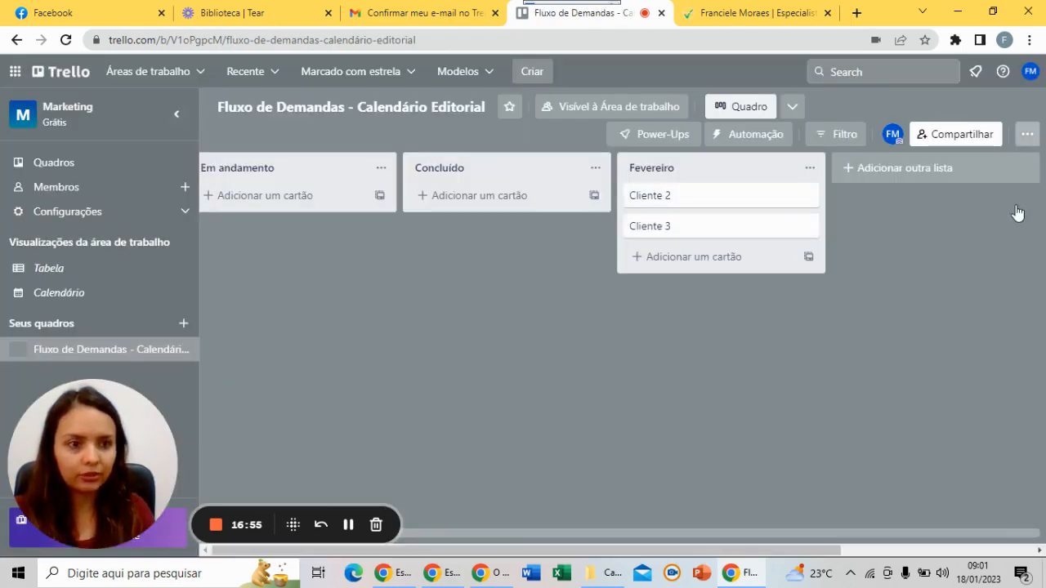
click(869, 271)
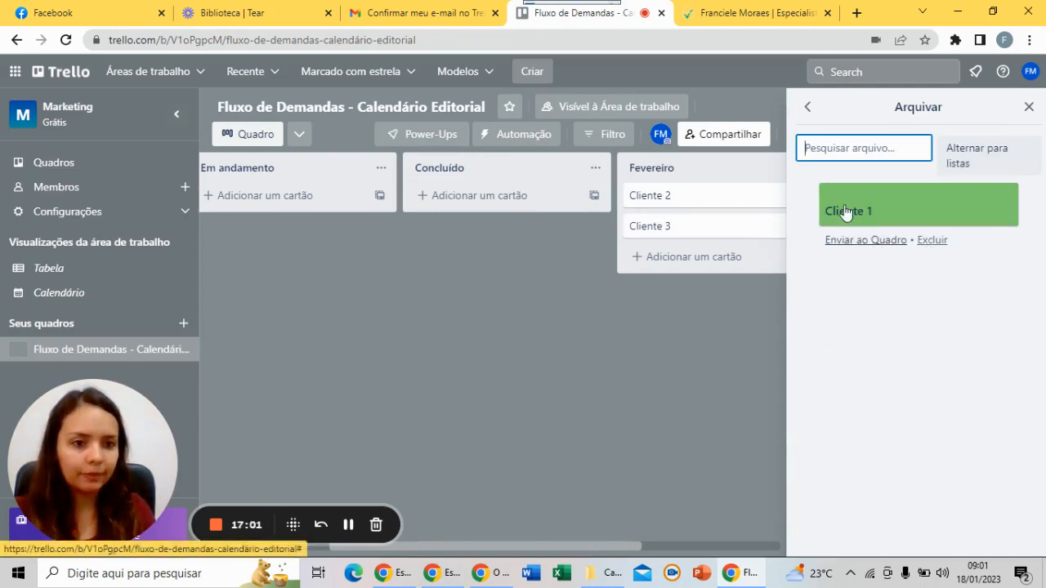
click(870, 240)
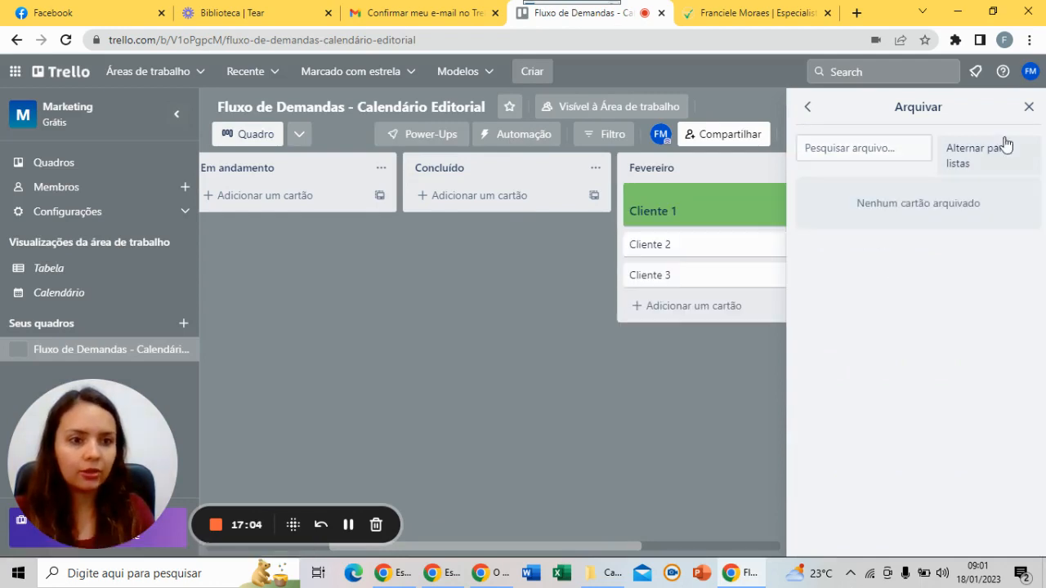
click(1023, 113)
Archive Cliente 1 from its details, send it back to the board, and collapse the sidebar
click(743, 210)
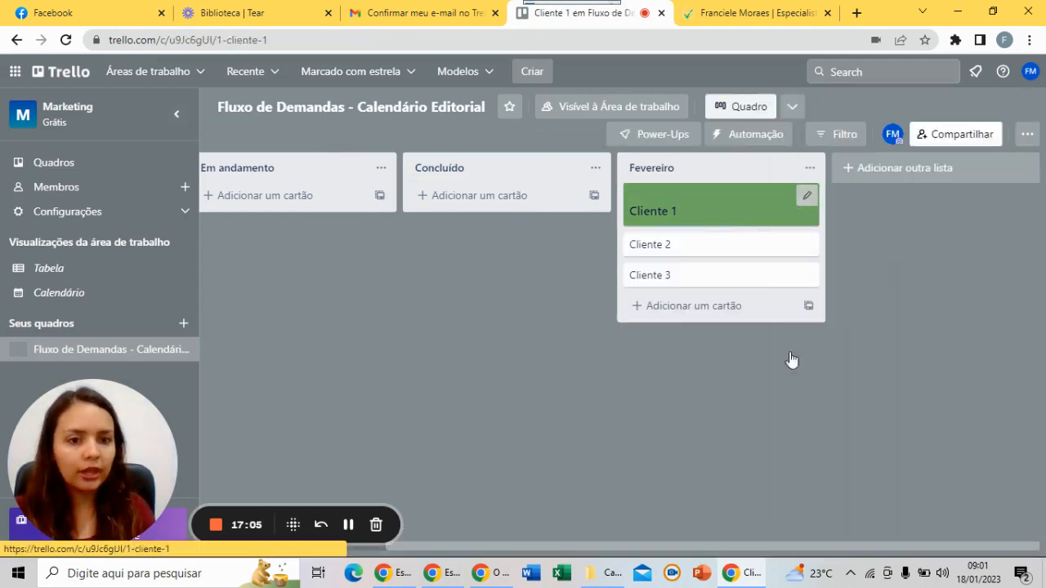
scroll(787, 377, down, 4)
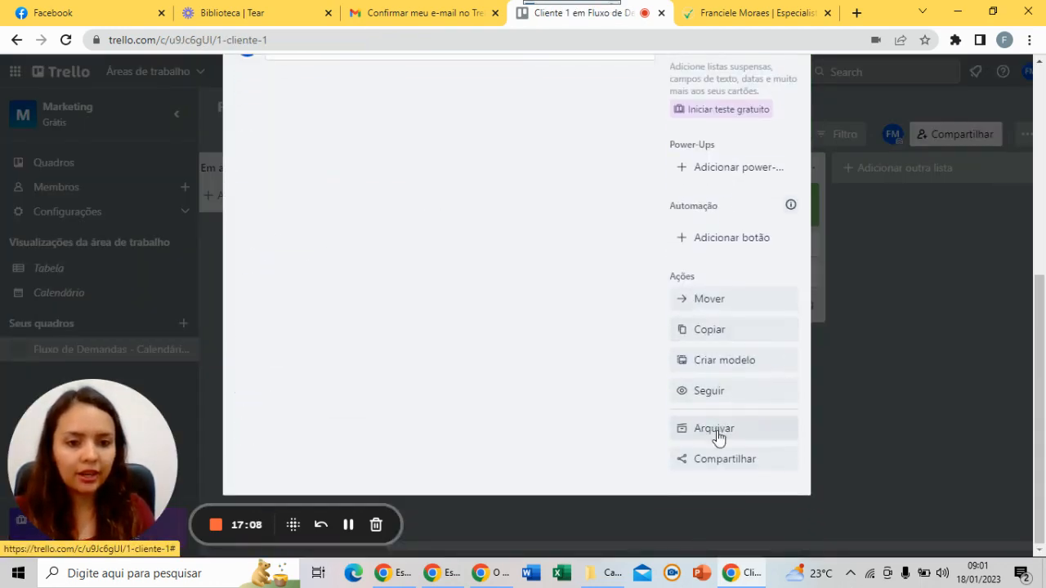
click(717, 428)
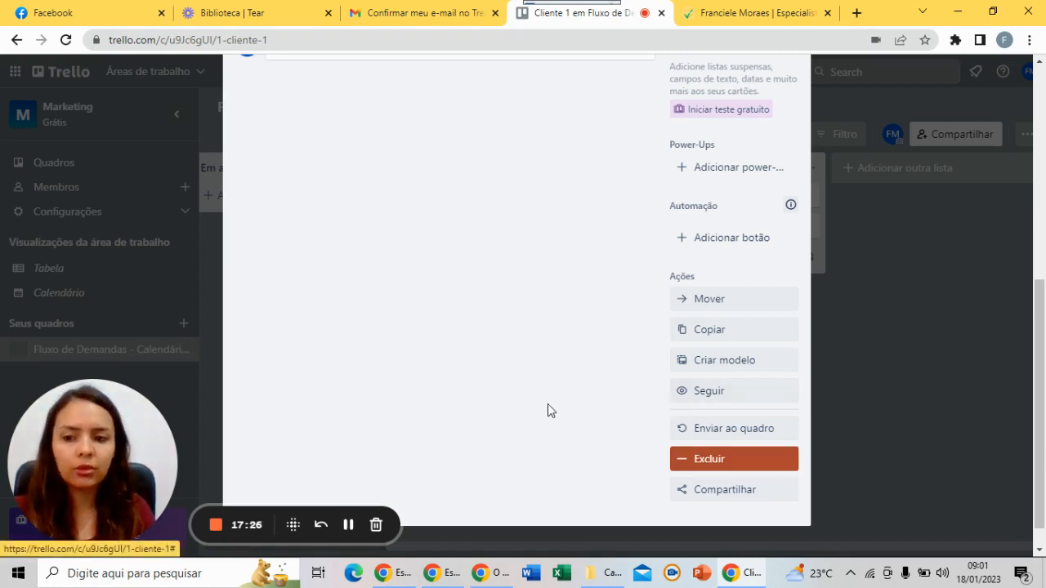
scroll(547, 410, up, 1)
scroll(599, 422, down, 1)
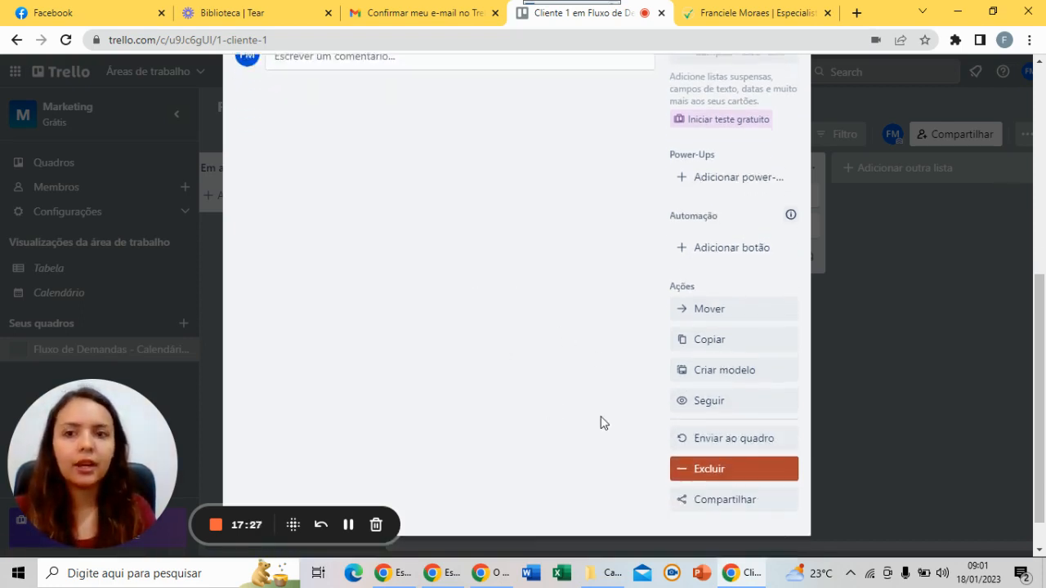
click(715, 431)
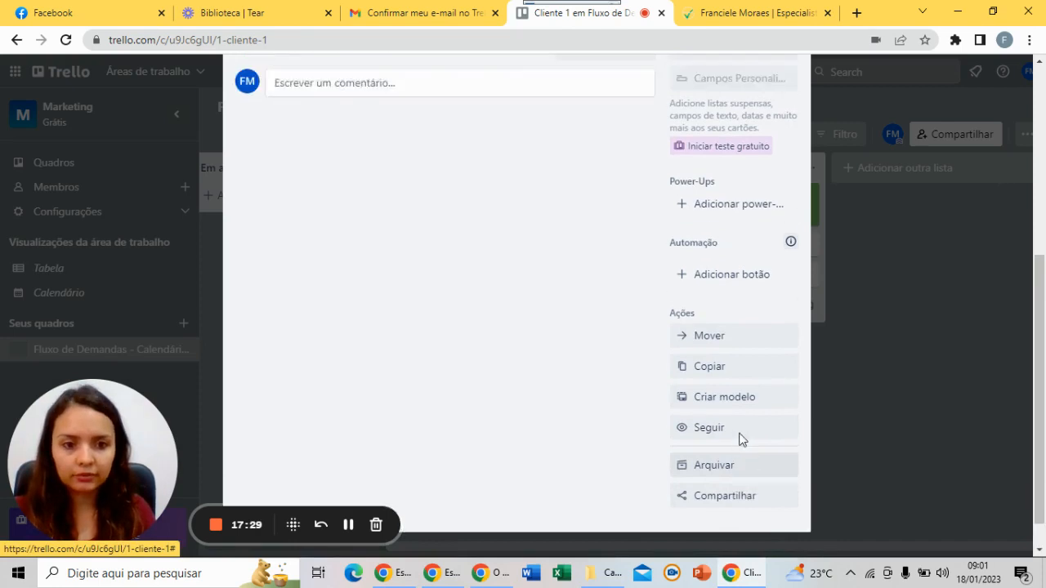
scroll(742, 440, up, 5)
click(791, 112)
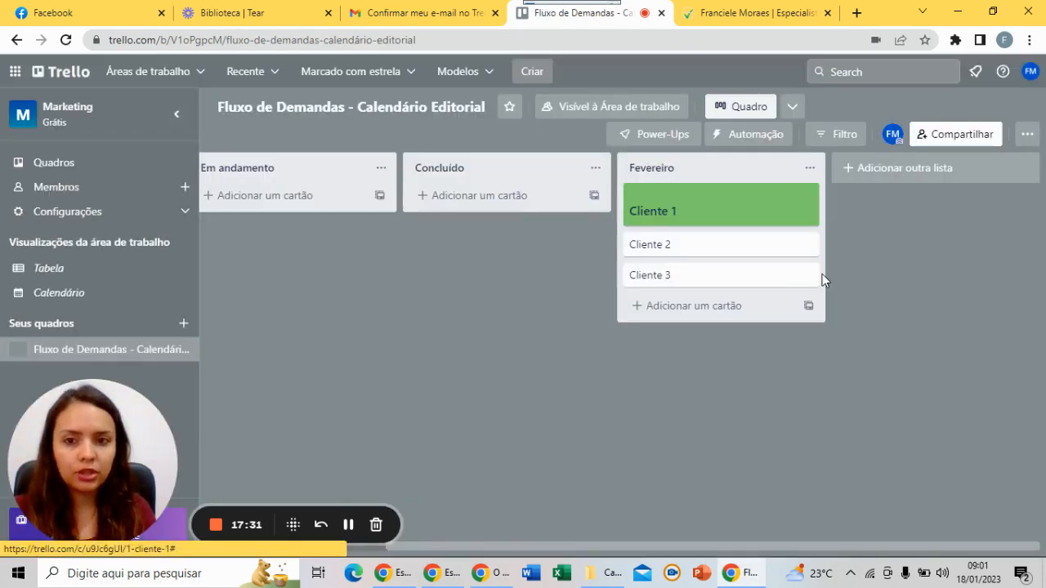
click(177, 114)
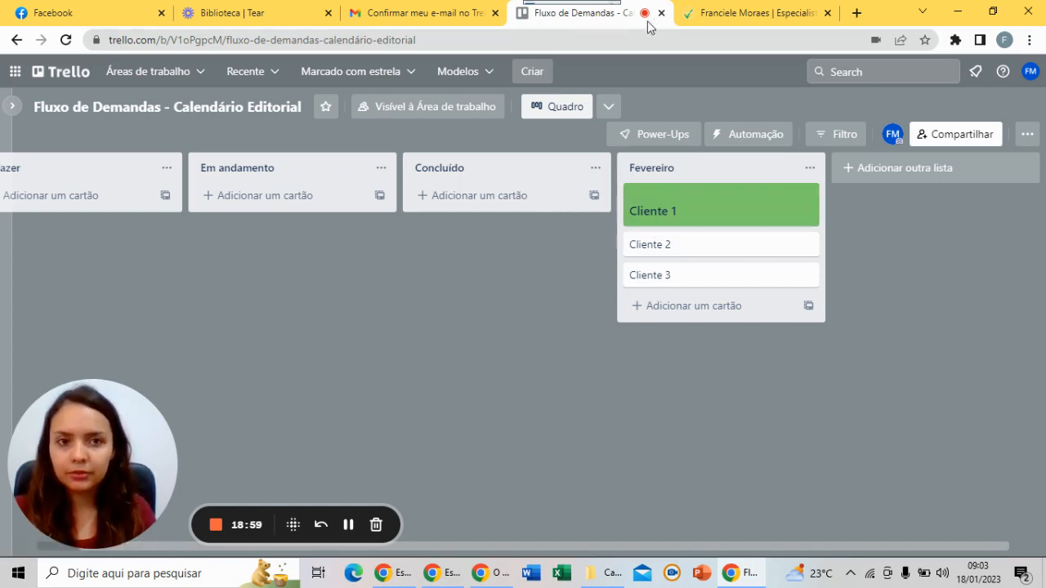
Switch to the 'Biblioteca | Tear' browser tab showing the Loom library
click(226, 16)
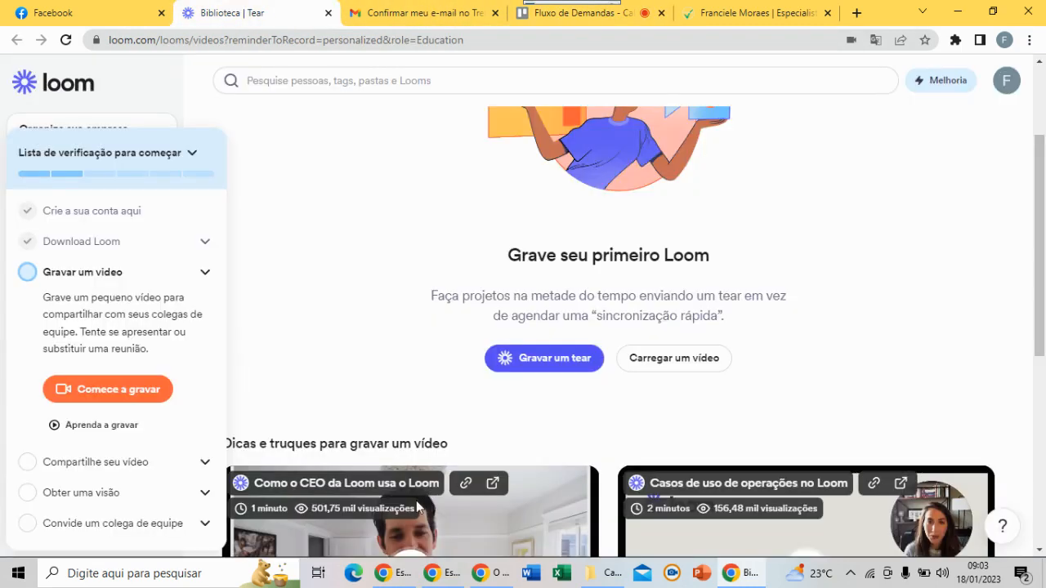